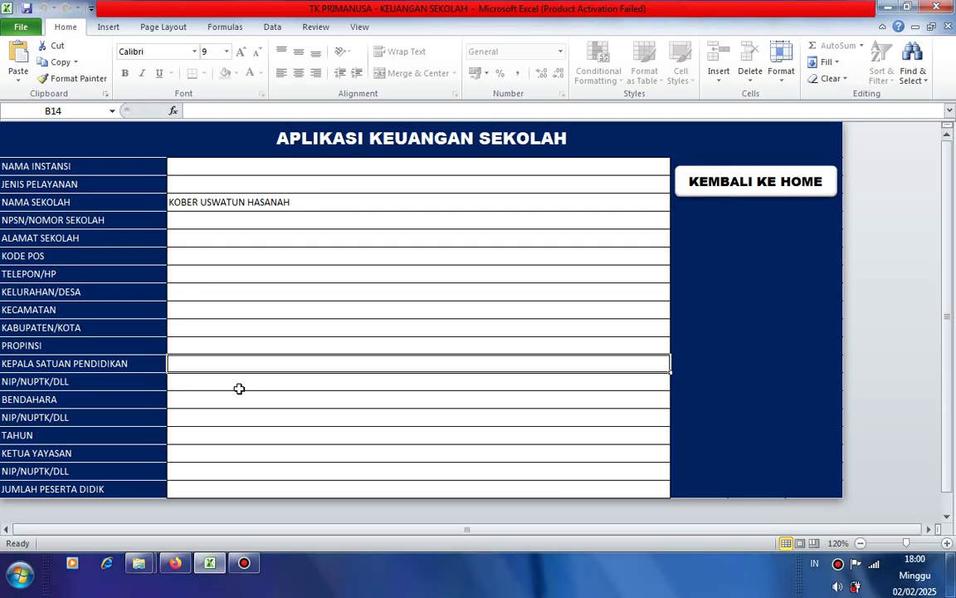
- Enter the head of education unit's name with the S.Pd title in B14
type("E")
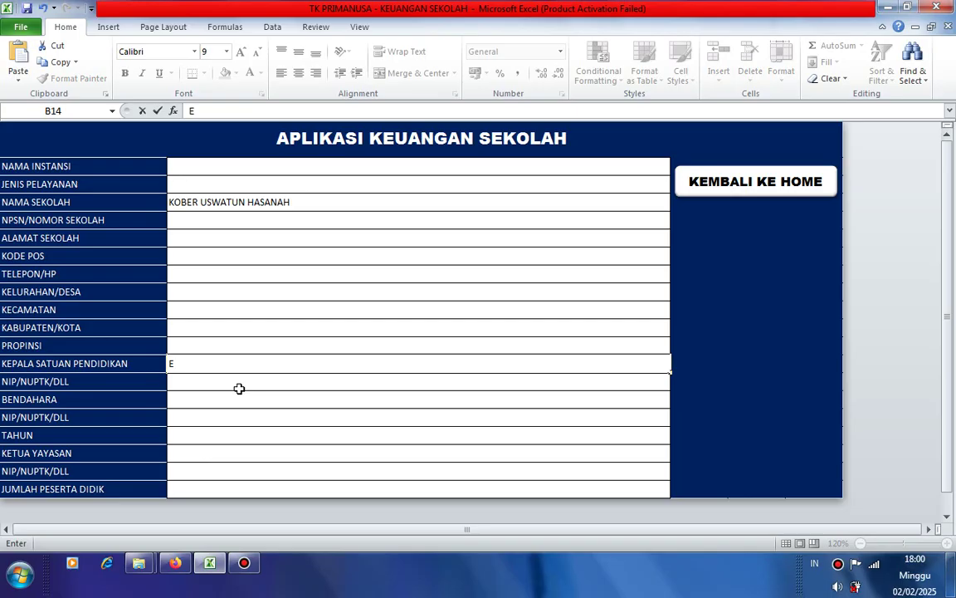
type("MAWAT")
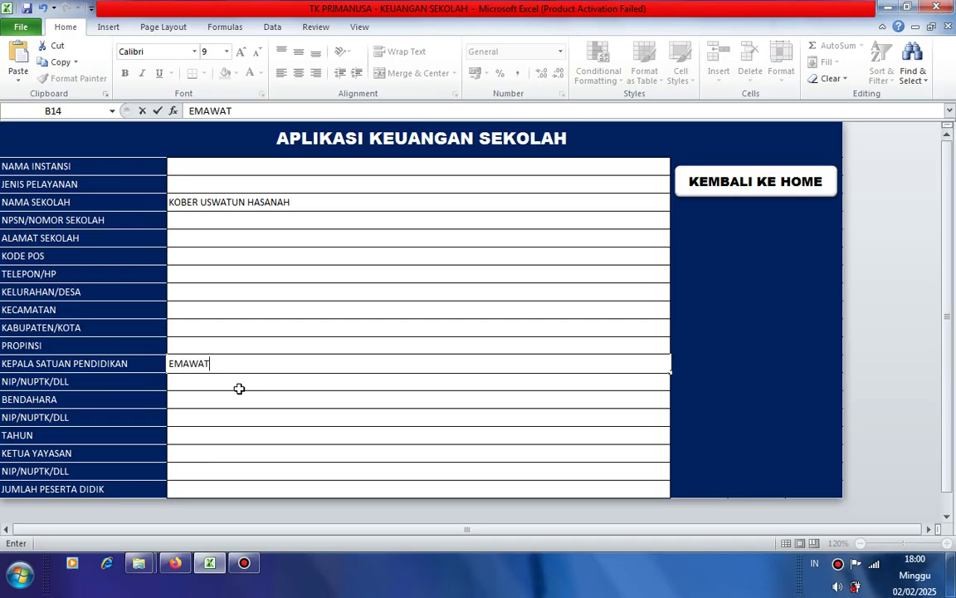
type("I, S.PD")
key("BackSpace")
type("d")
key("Return")
- Enter the treasurer's name with the S.Pd title in B16
left_click(239, 392)
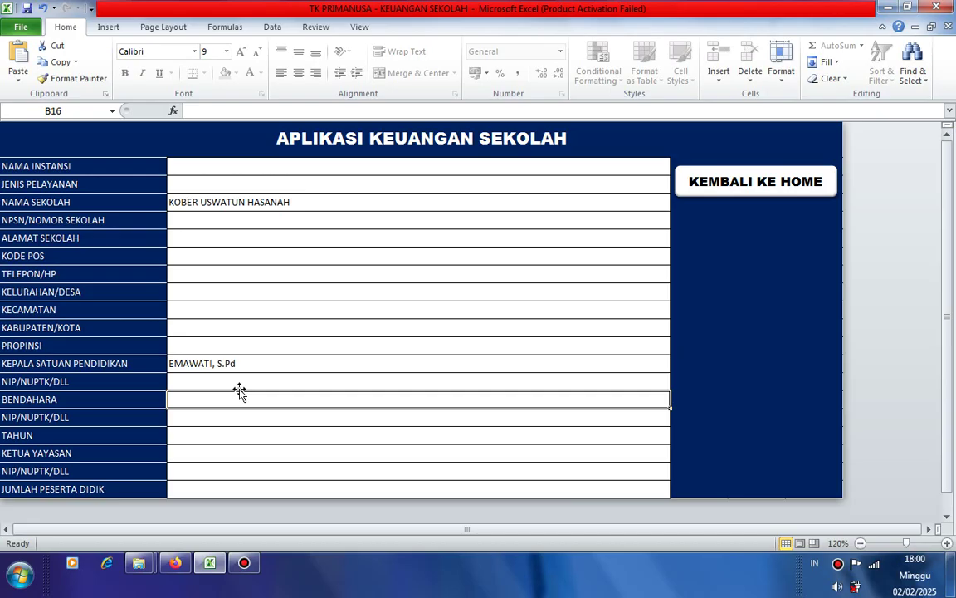
key("Up")
key("Up")
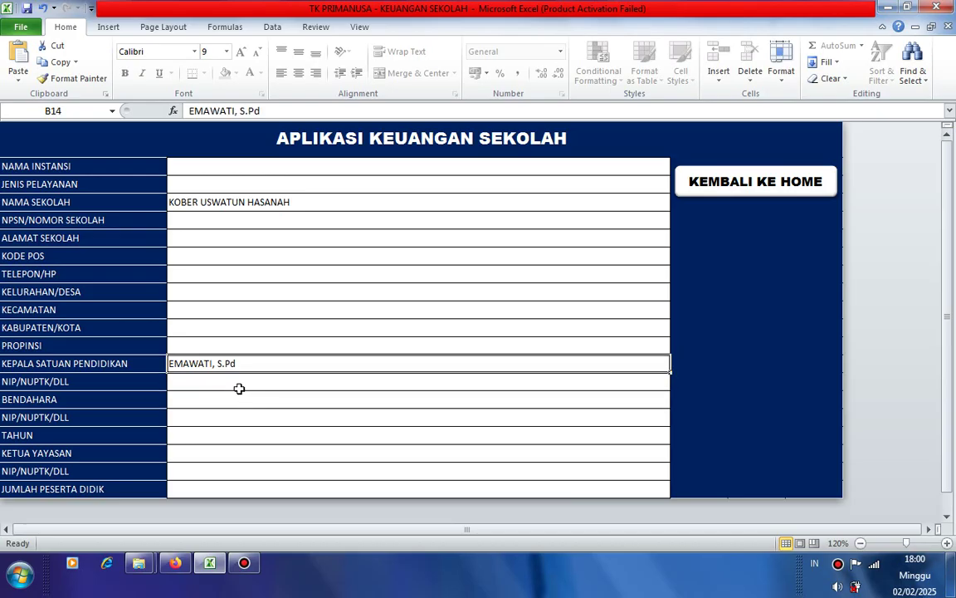
key("Down")
key("Down")
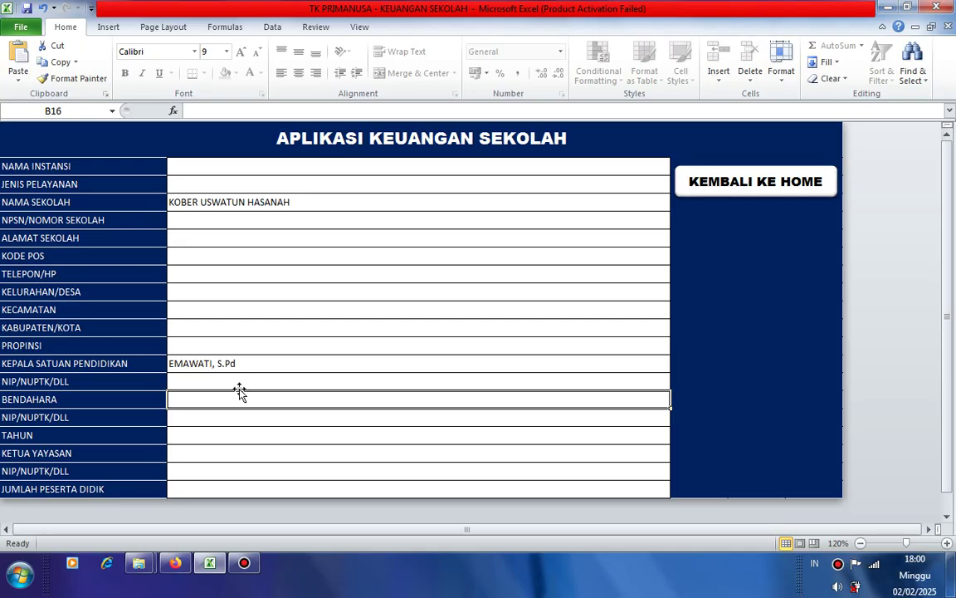
type("K")
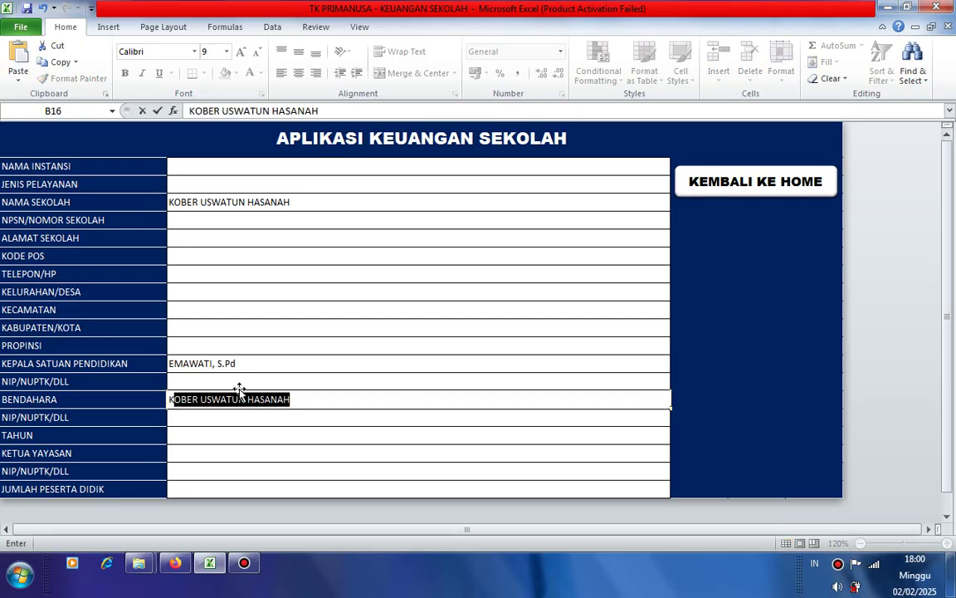
key("BackSpace")
key("BackSpace")
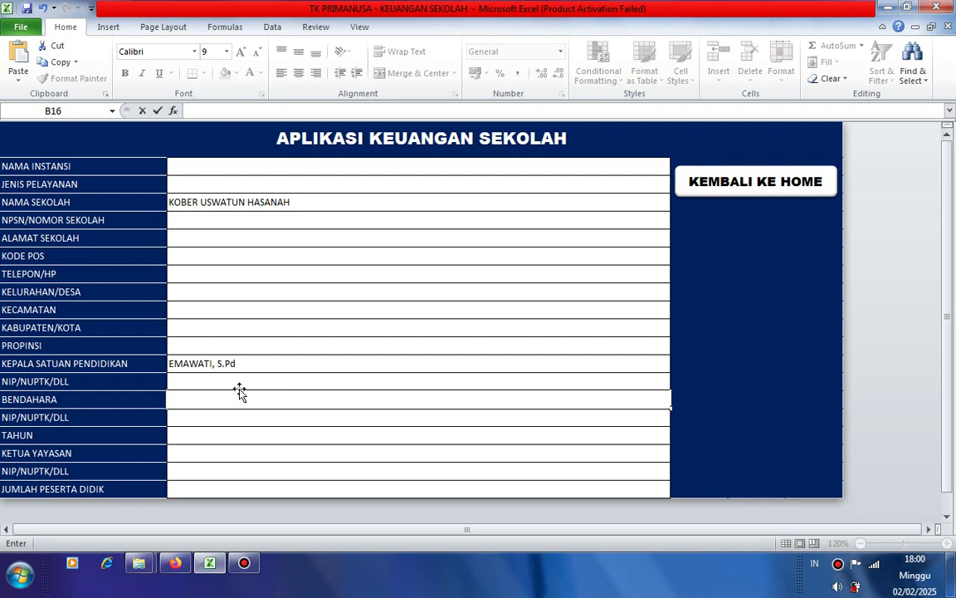
type("ZAHARA, S.P")
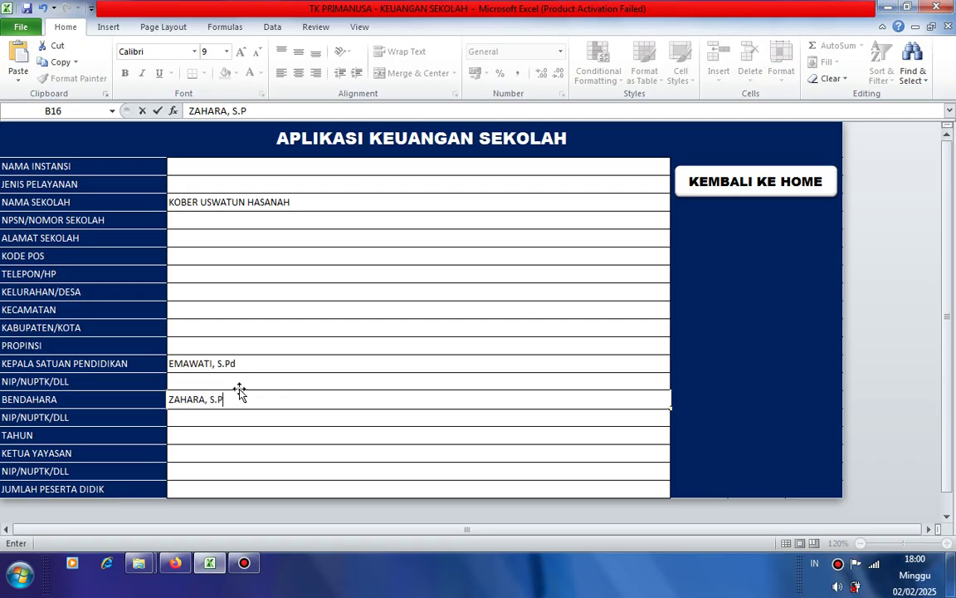
type("d")
key("Return")
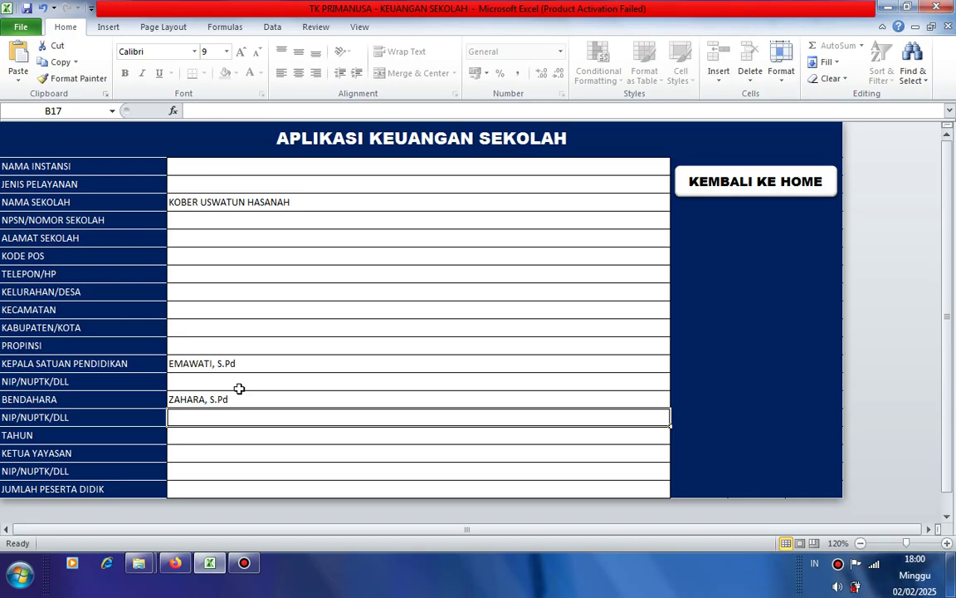
- Enter the foundation chair's name in B19
key("Return")
key("Return")
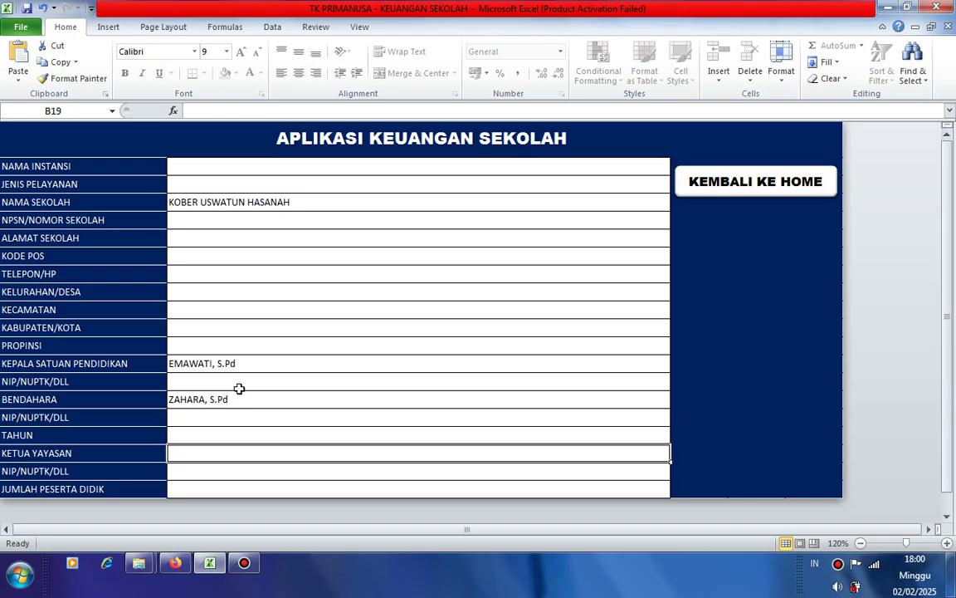
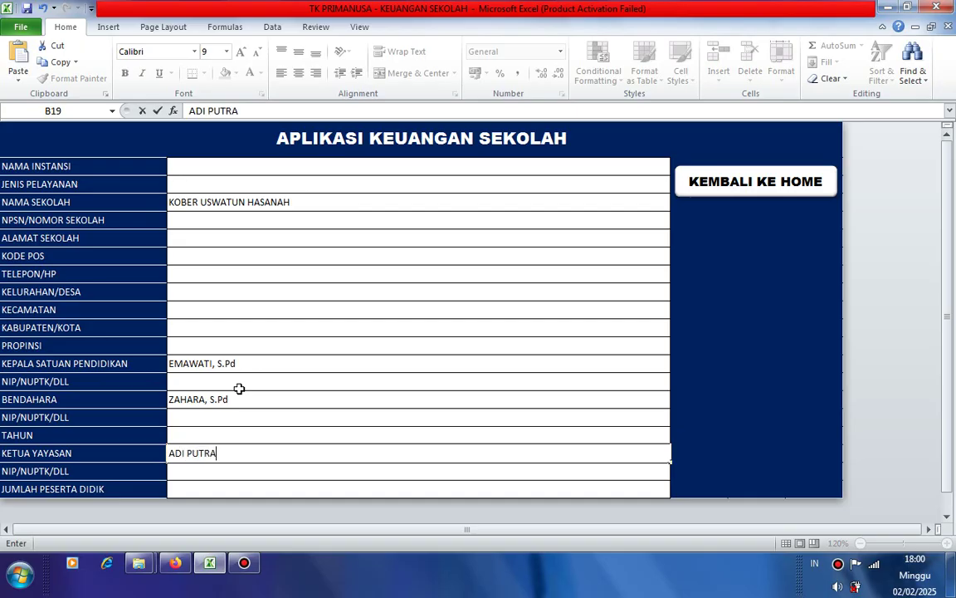
left_click(259, 394)
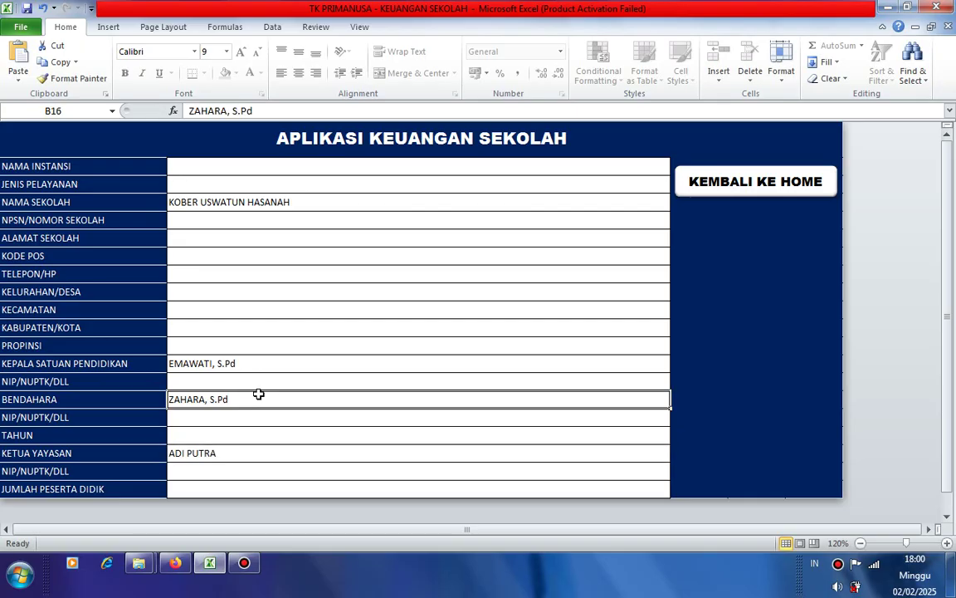
- Review the three entered names, then go back via KEMBALI KE HOME
left_click(207, 363)
left_click(207, 401)
left_click(195, 449)
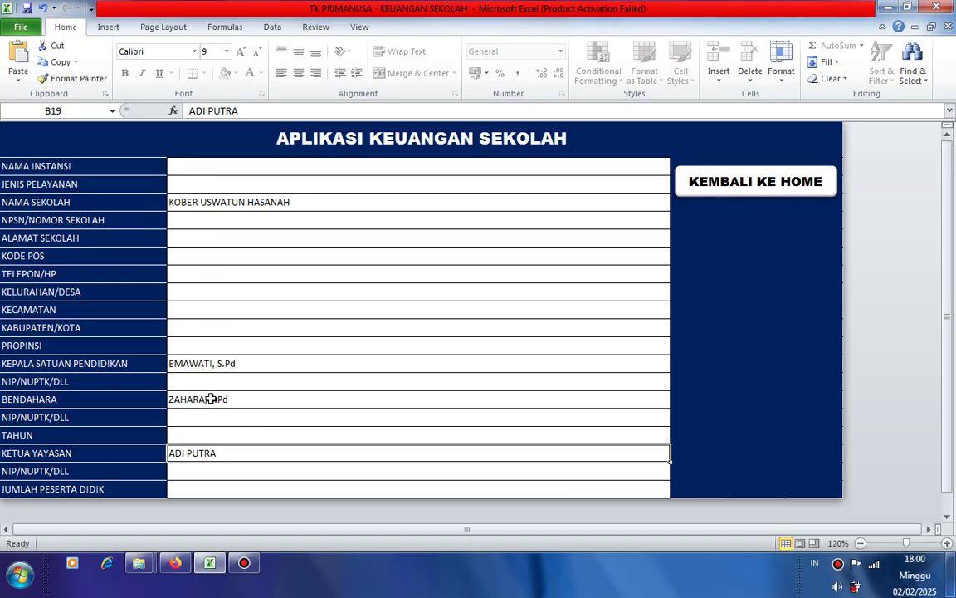
left_click(217, 168)
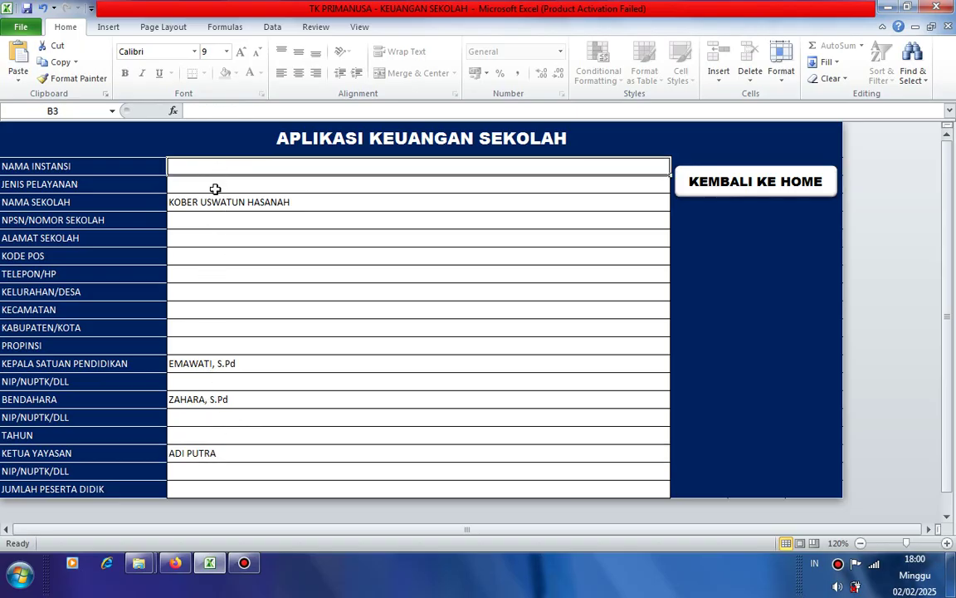
left_click(213, 185)
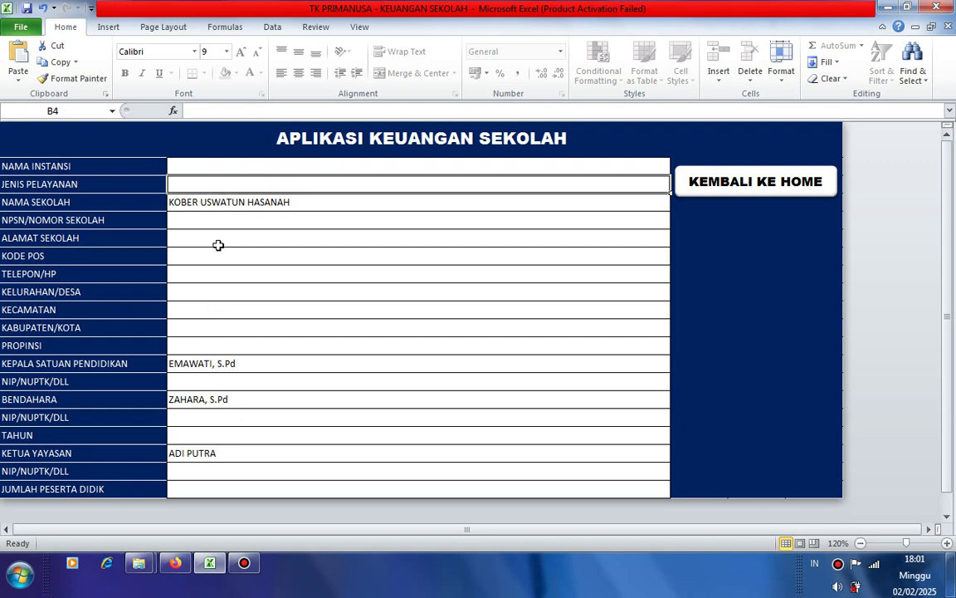
left_click(721, 185)
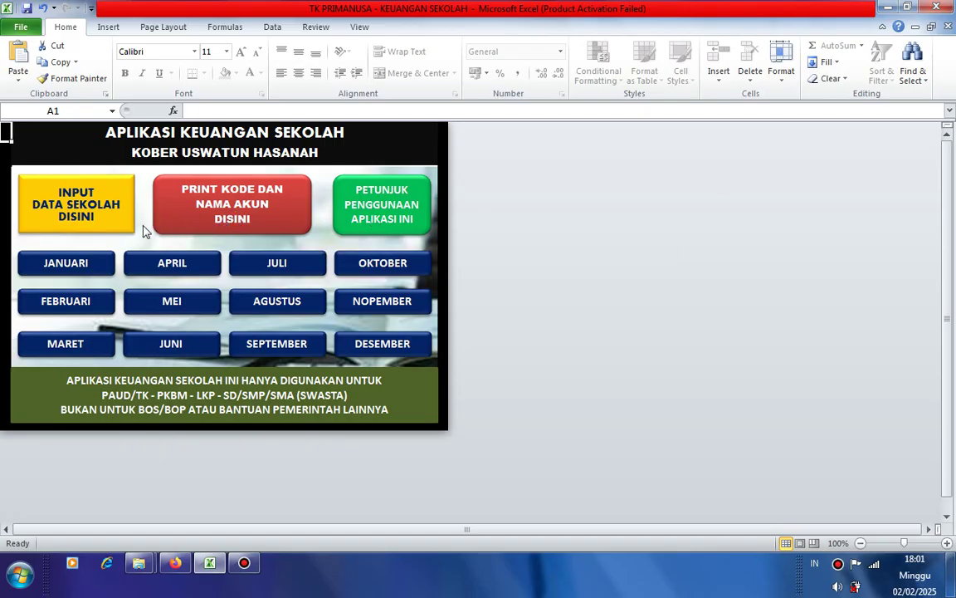
- Go to the JANUARI menu and its INPUT TRANSAKSI KEGIATAN KEUANGAN HARIAN sheet
left_click(60, 268)
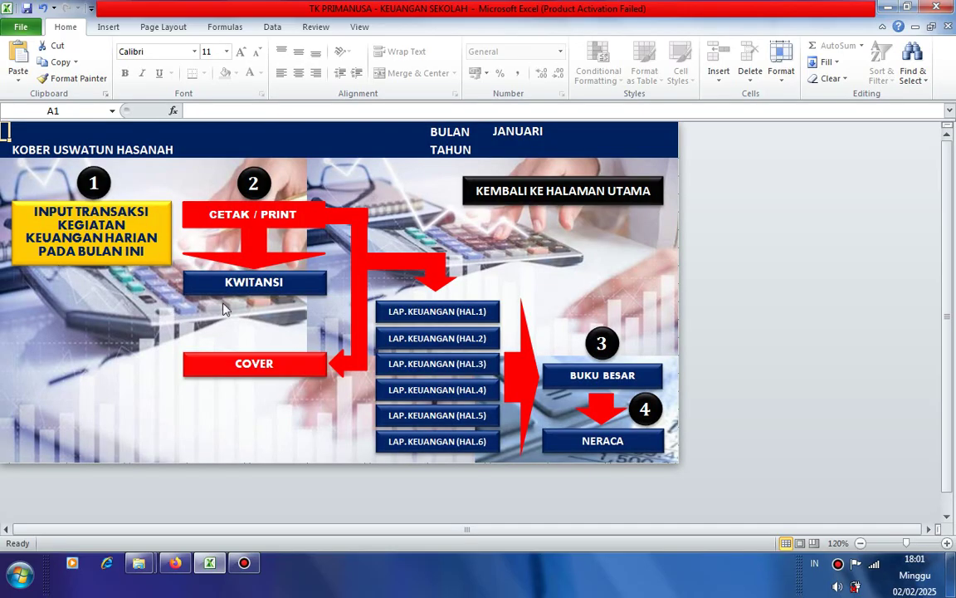
left_click(83, 244)
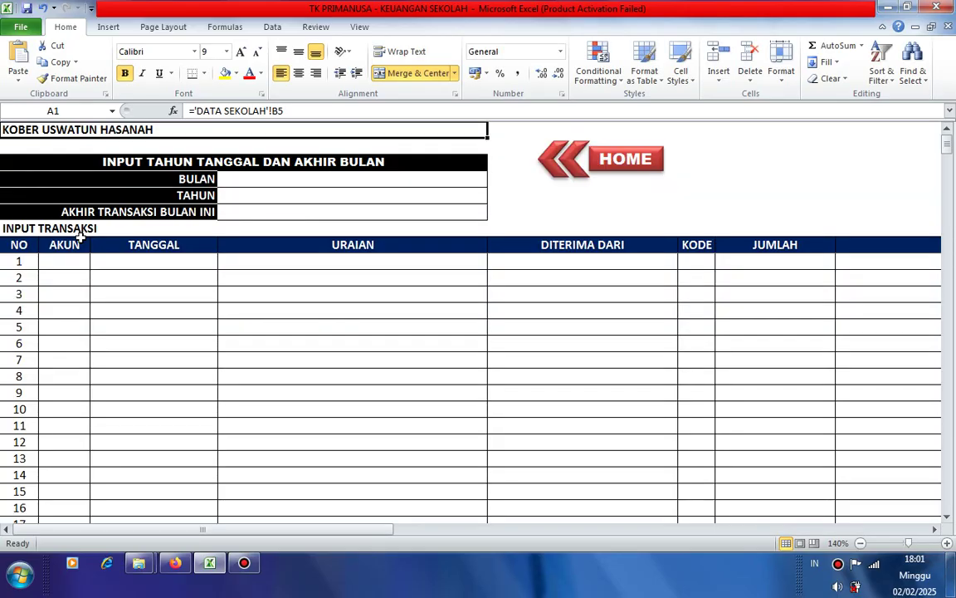
- Fill E4–E6 with JANUARI, 2025 and the date 31 JANUARI 2025
left_click(249, 179)
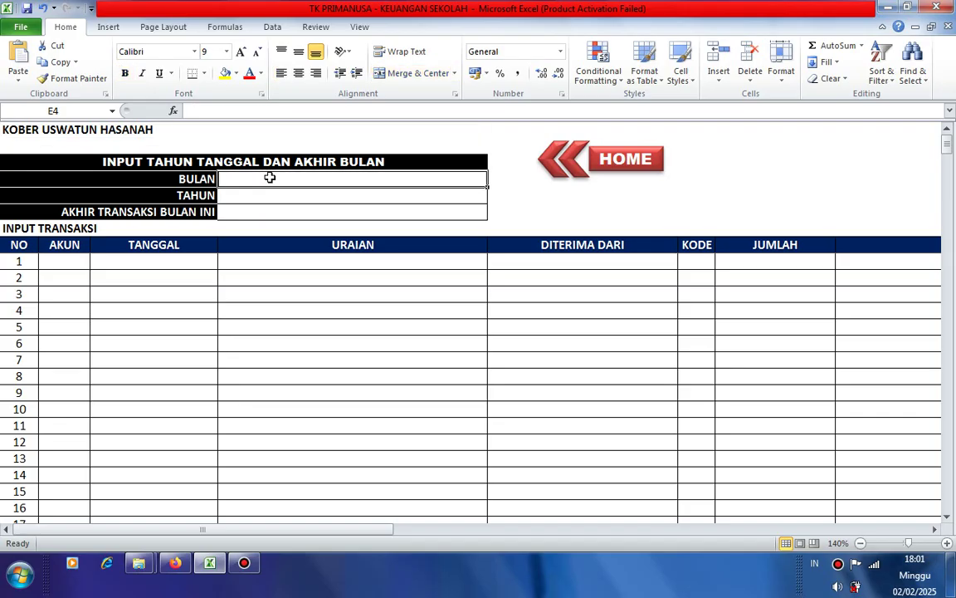
type("JA")
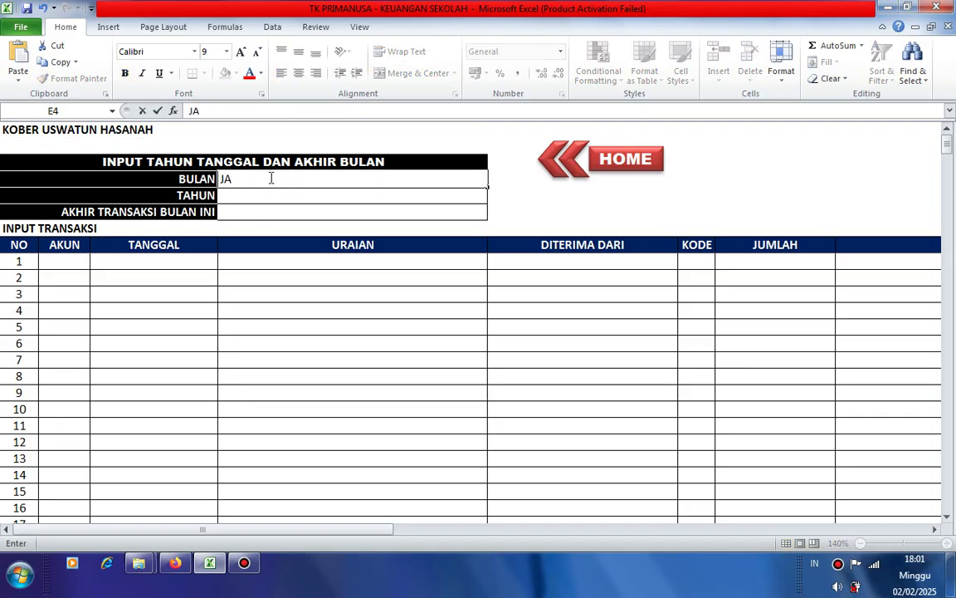
type("NUARI")
key("Return")
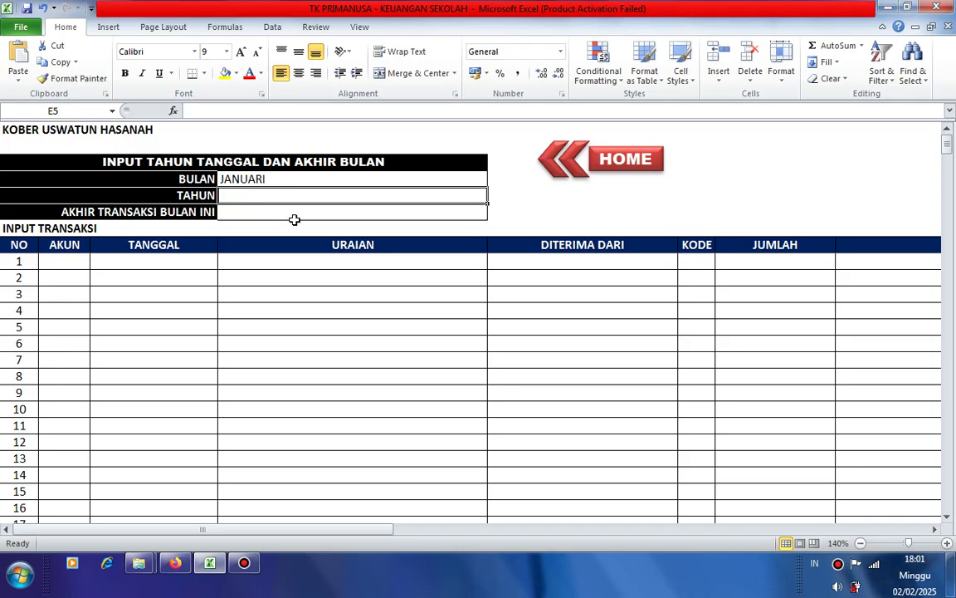
type("20")
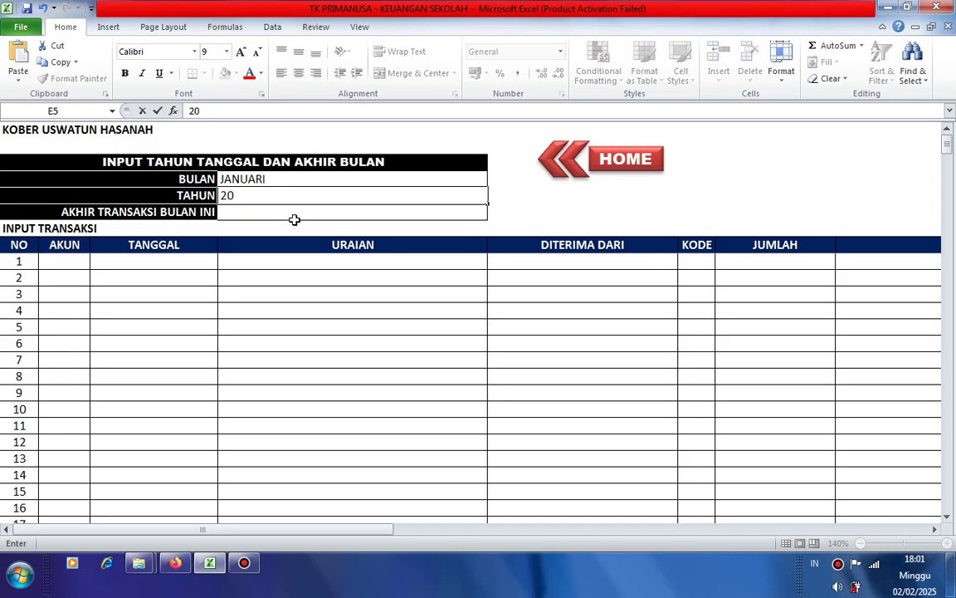
type("25")
key("Return")
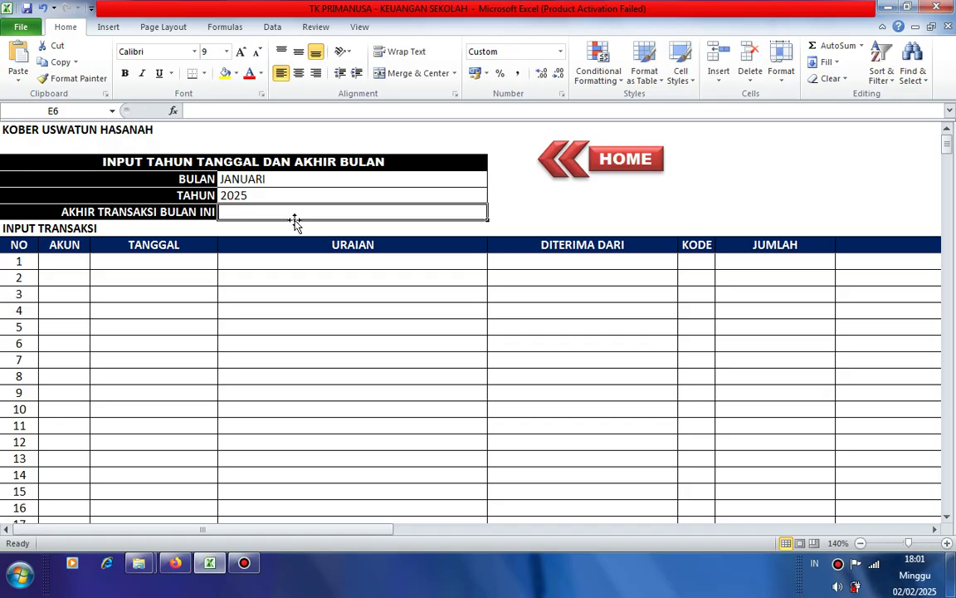
type("31B")
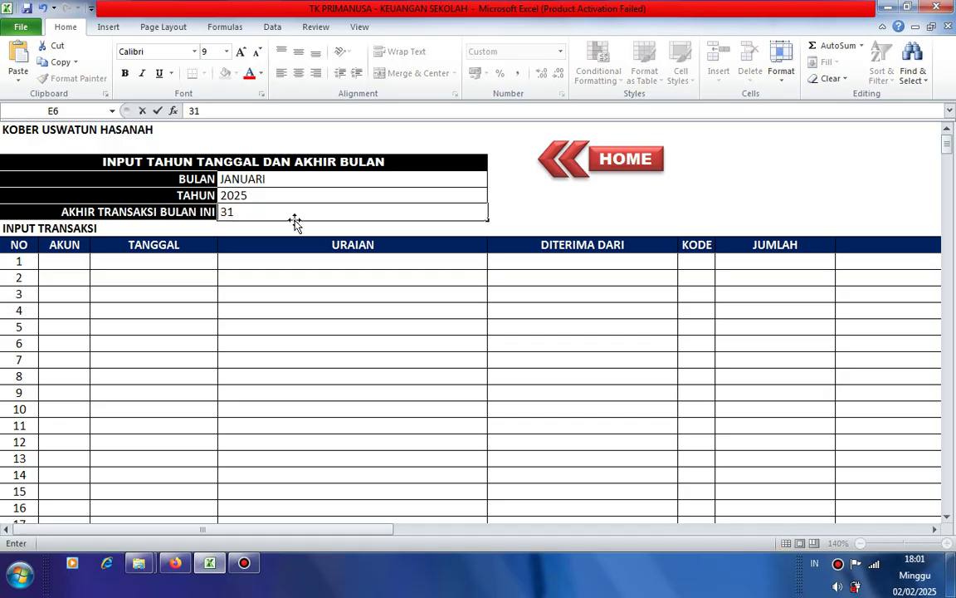
key("BackSpace")
type("JANUA")
key("BackSpace")
key("BackSpace")
type("UARI")
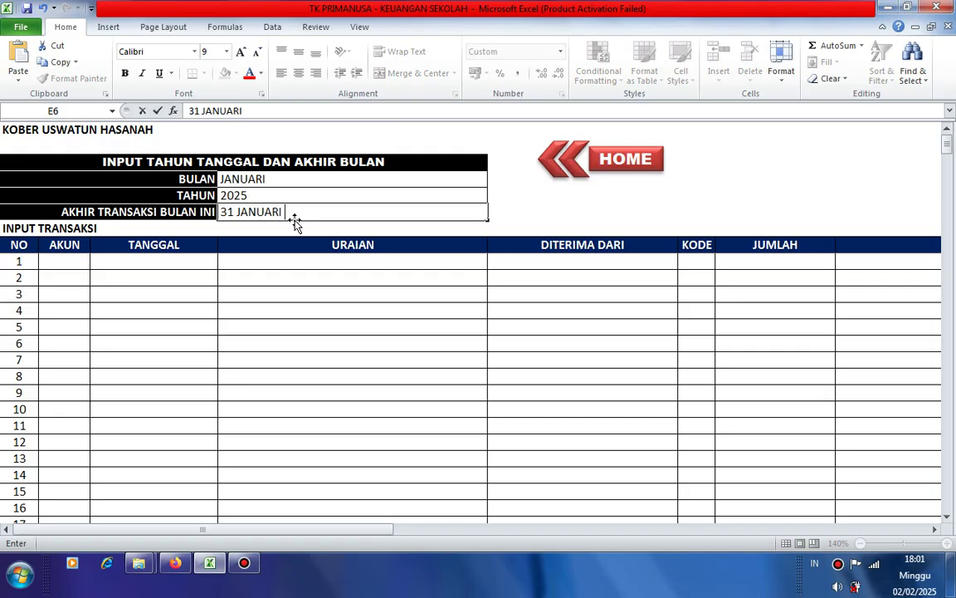
type(" 2025")
left_click(326, 328)
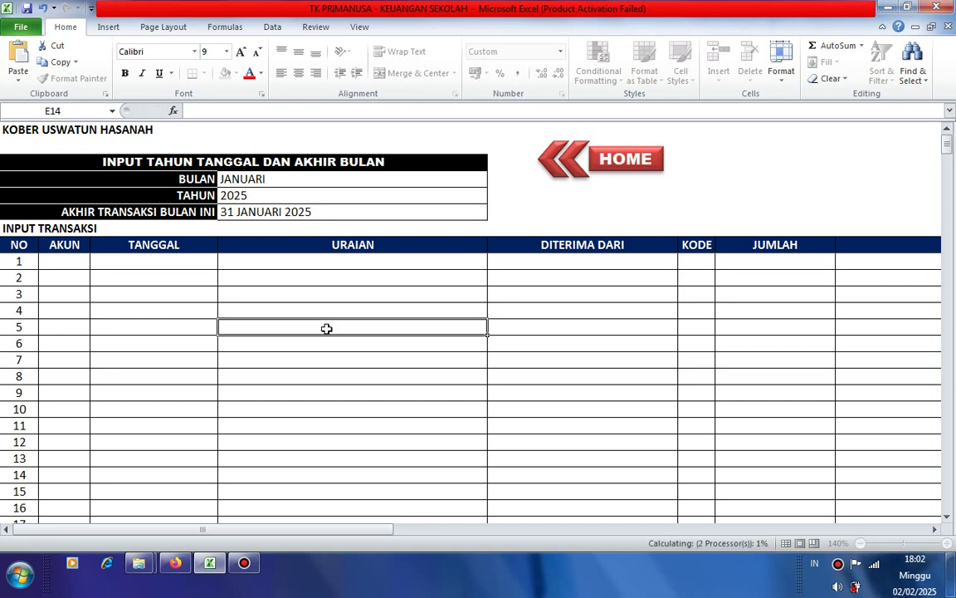
- Type account 1800 into transaction 1's AKUN cell, then go back via HOME
left_click(73, 261)
left_click(145, 264)
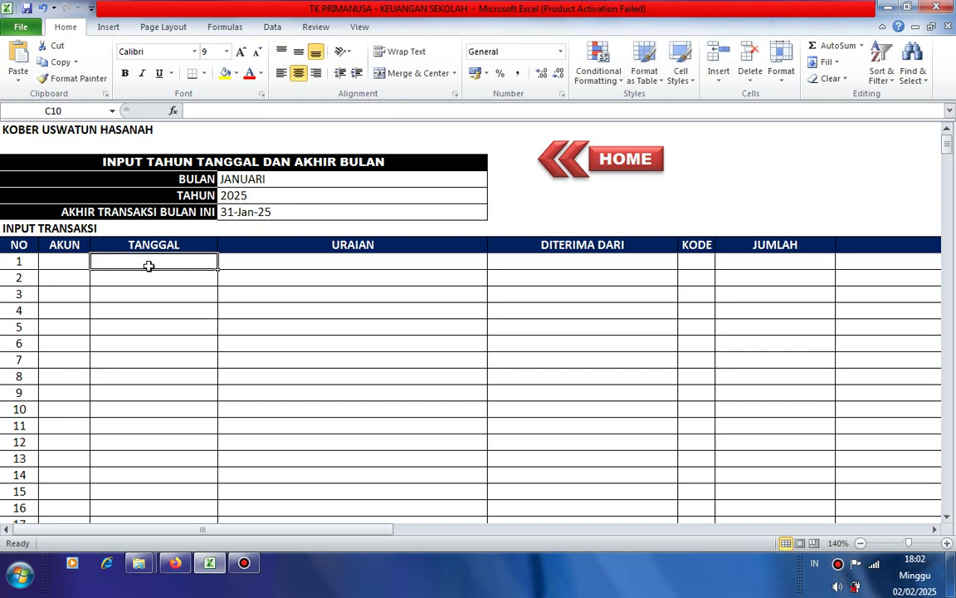
left_click(274, 264)
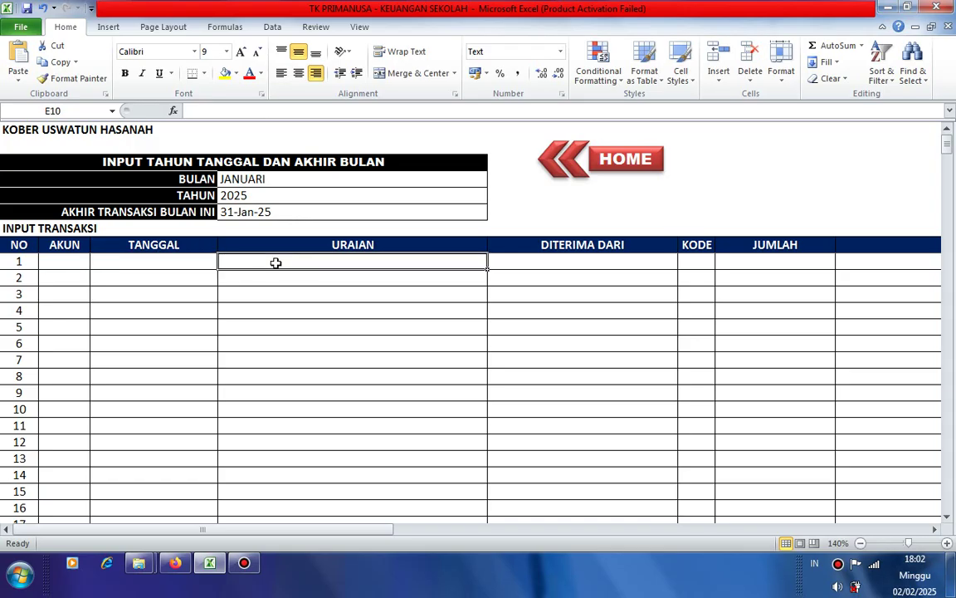
left_click(69, 265)
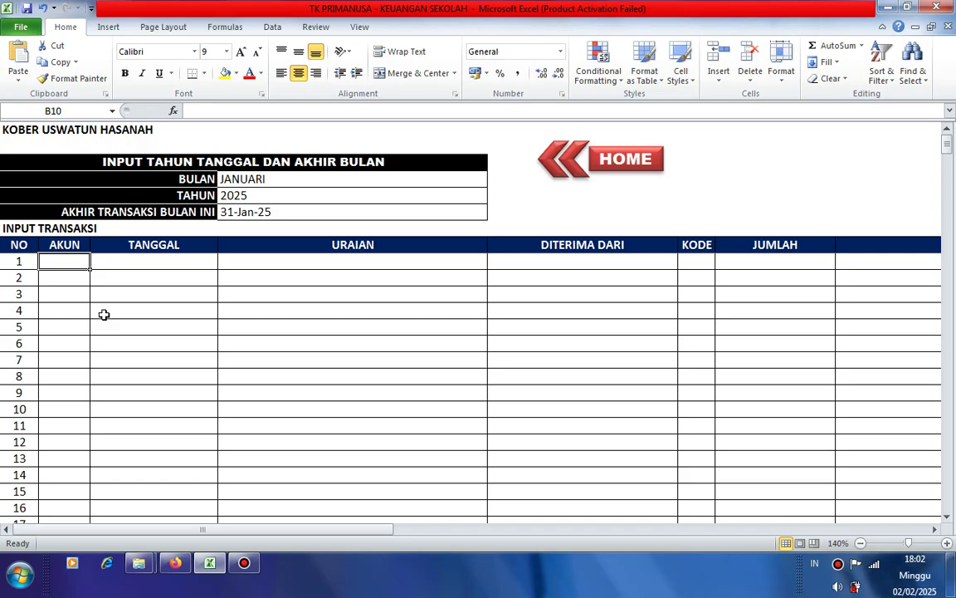
type("1")
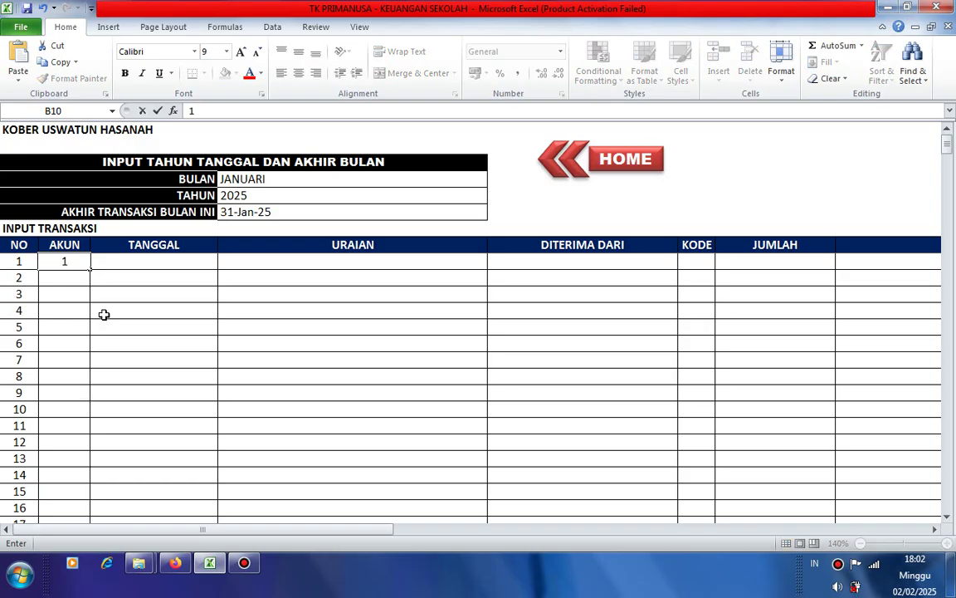
type("800")
left_click(103, 313)
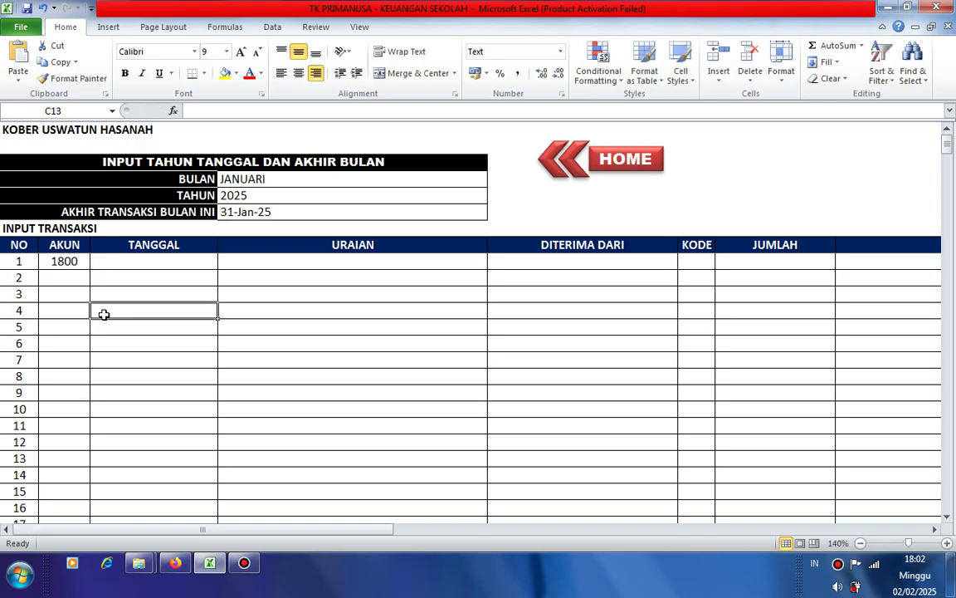
left_click(65, 261)
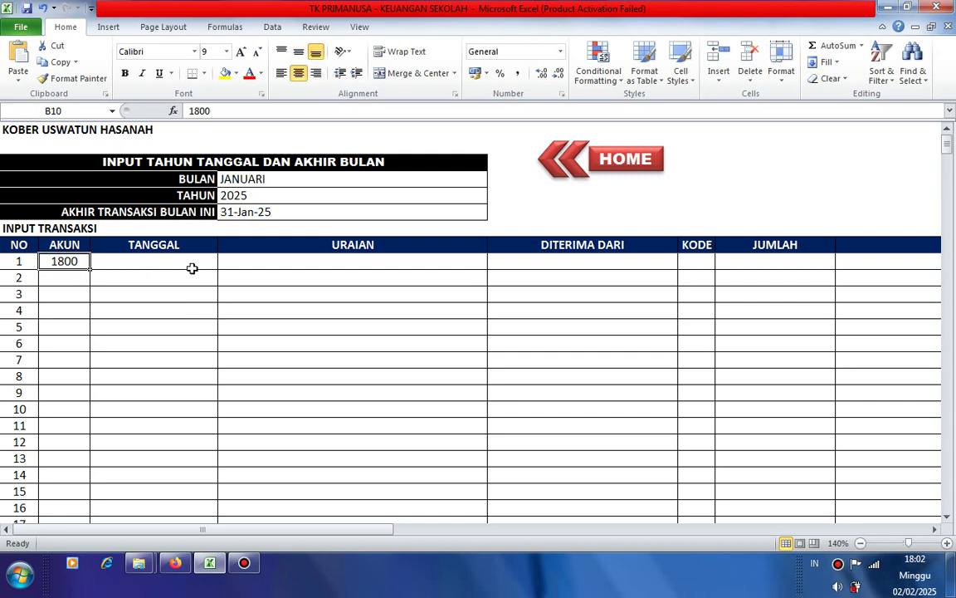
left_click(619, 164)
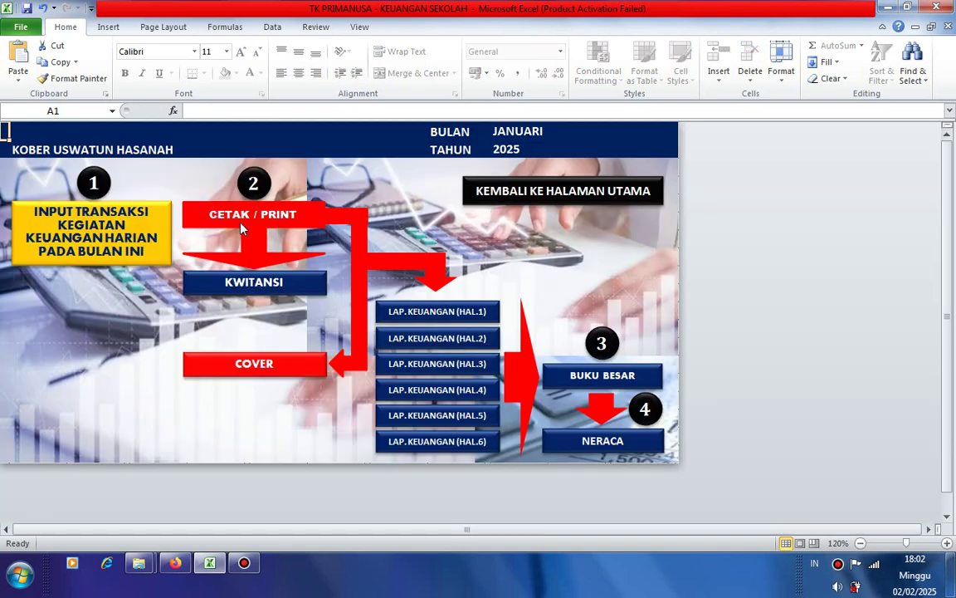
- From the main menu, view the account code list and find SALDO's code 1800
left_click(466, 184)
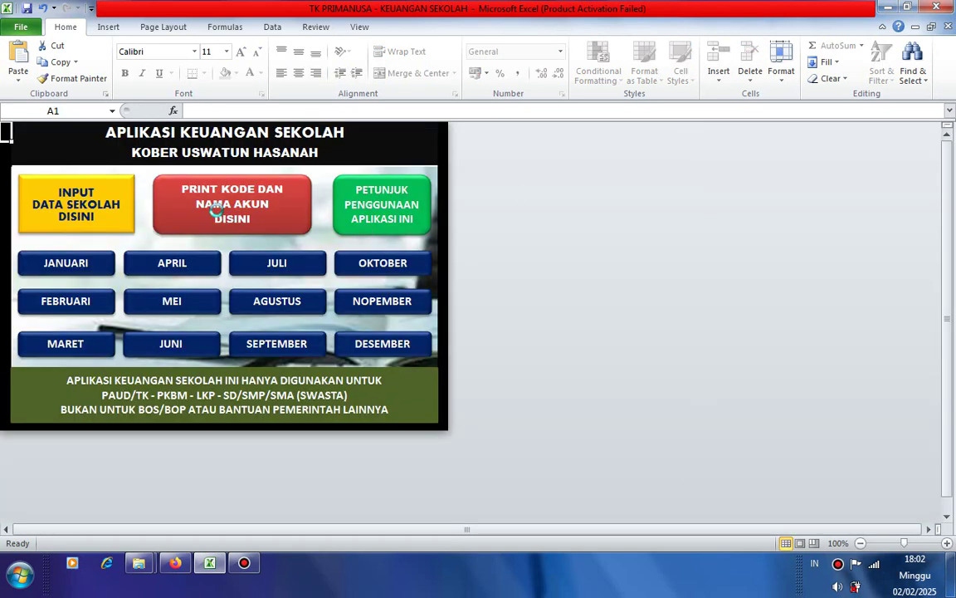
left_click(214, 211)
left_click(311, 221)
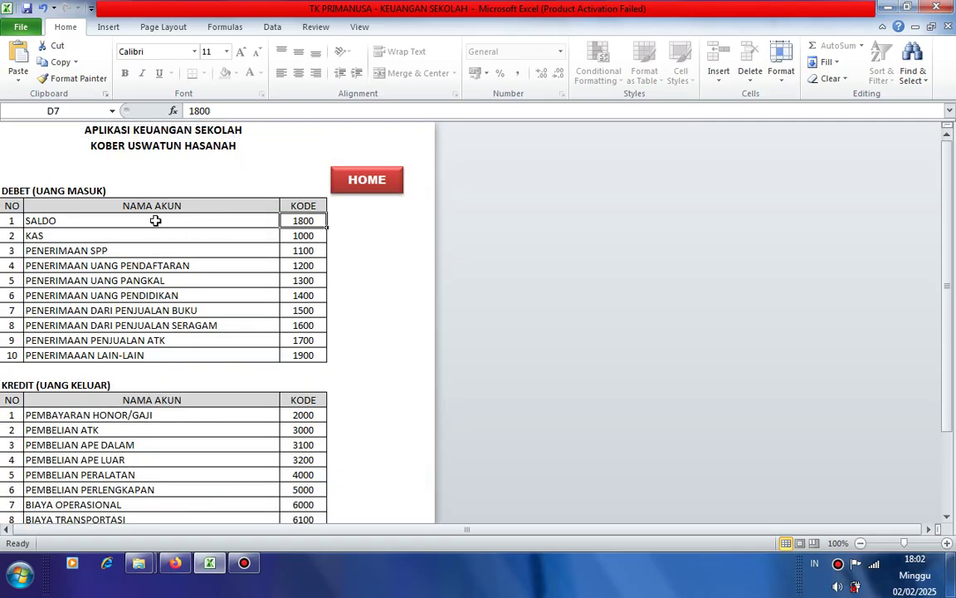
left_click(155, 220)
- Return through HOME and JANUARI to the transaction input sheet, at transaction 1's date
left_click(367, 186)
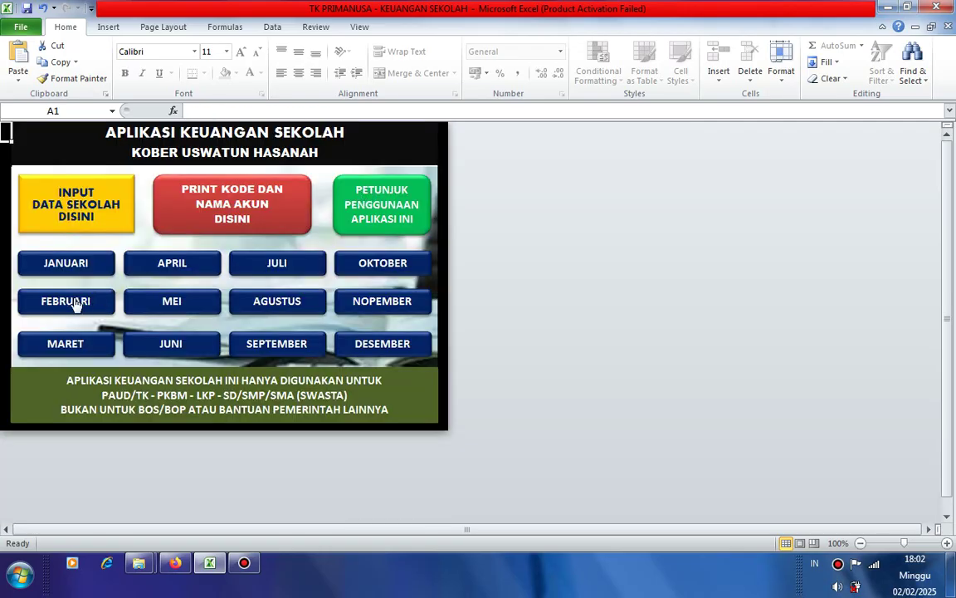
left_click(64, 265)
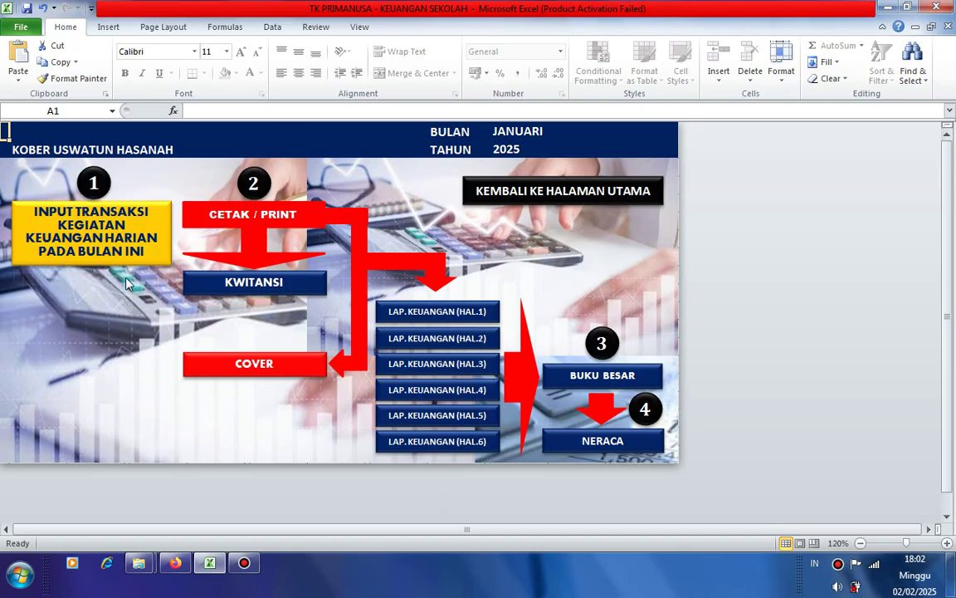
left_click(118, 219)
left_click(159, 262)
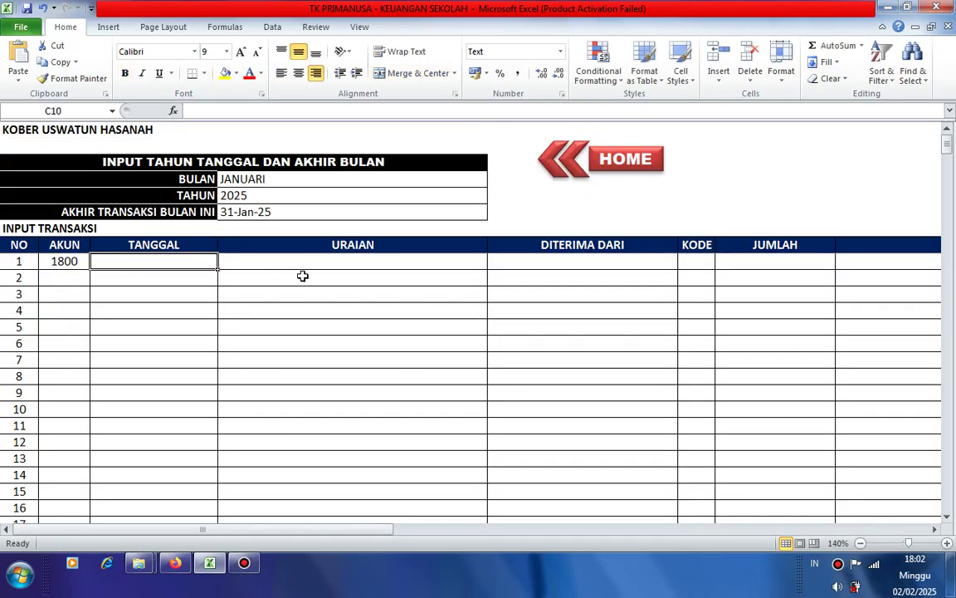
- Enter date 1 JANUARI 2025 and description SALDO BULAN DESEMBER 2024 for transaction 1
type("1")
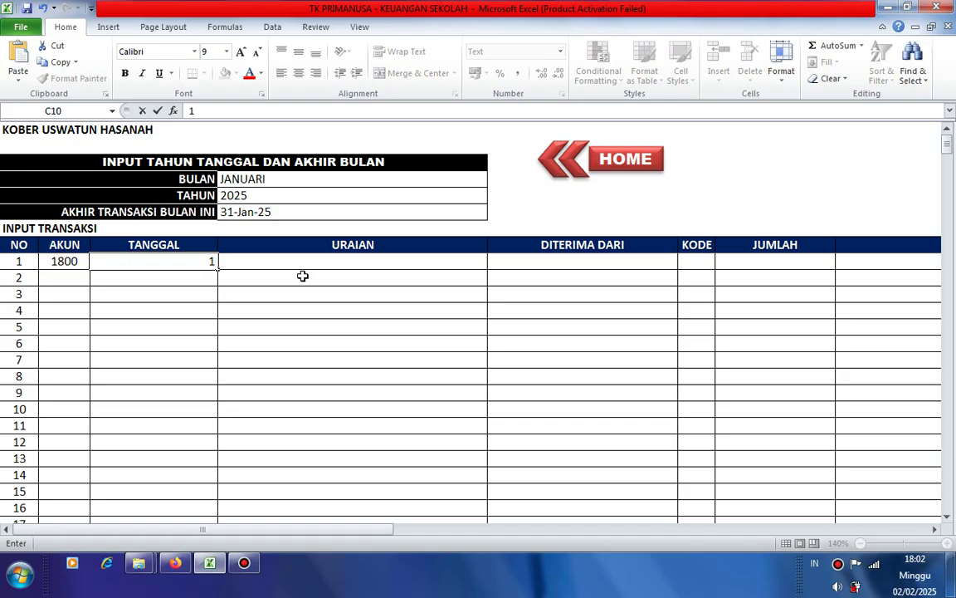
type(" JANUAR")
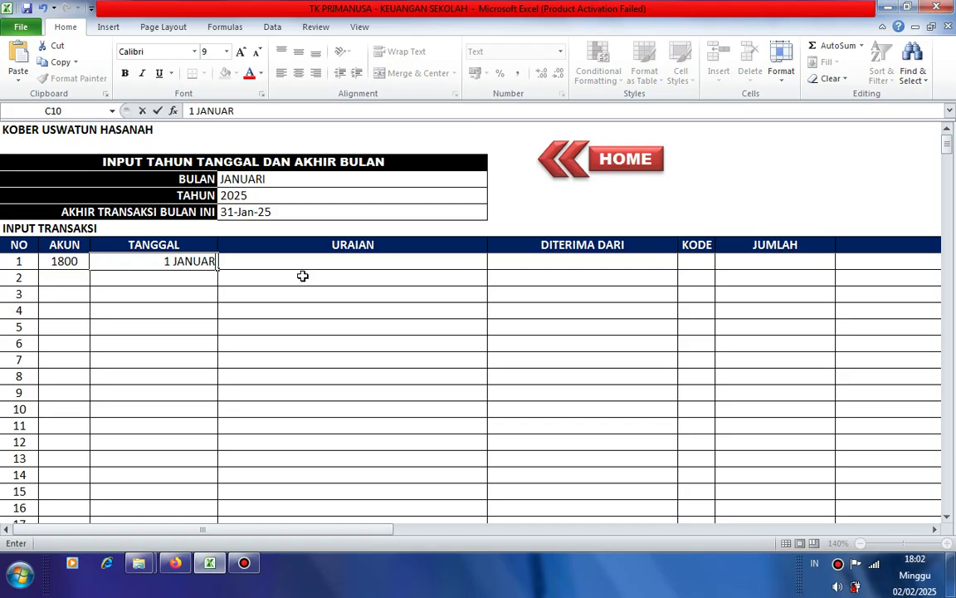
type("I 2")
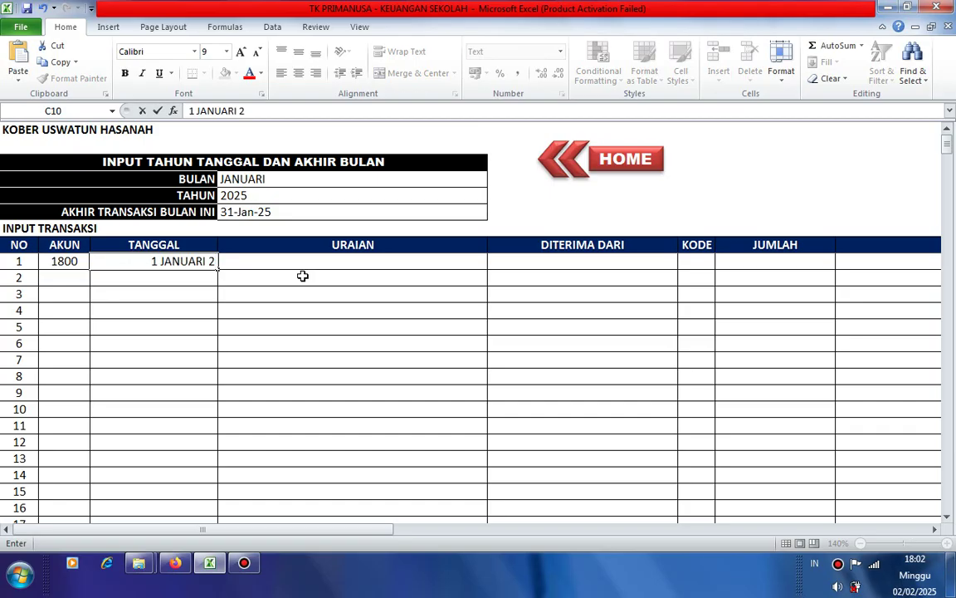
type("025")
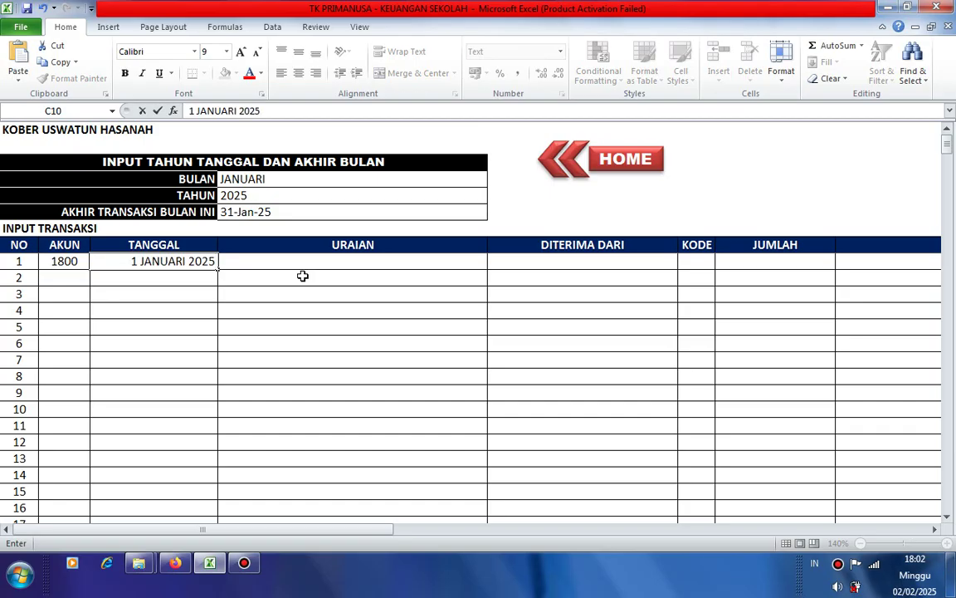
left_click(249, 274)
left_click(261, 264)
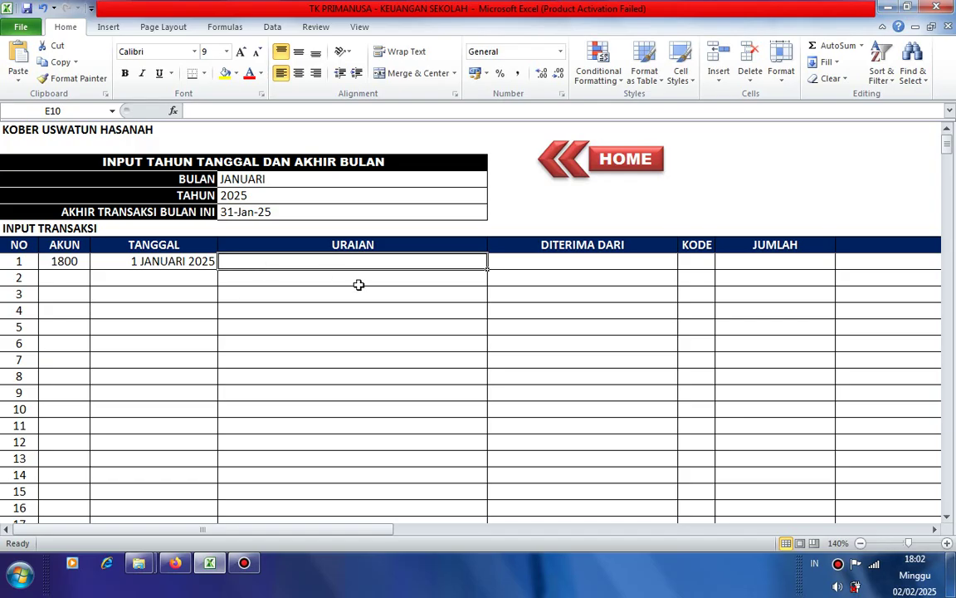
type("SA")
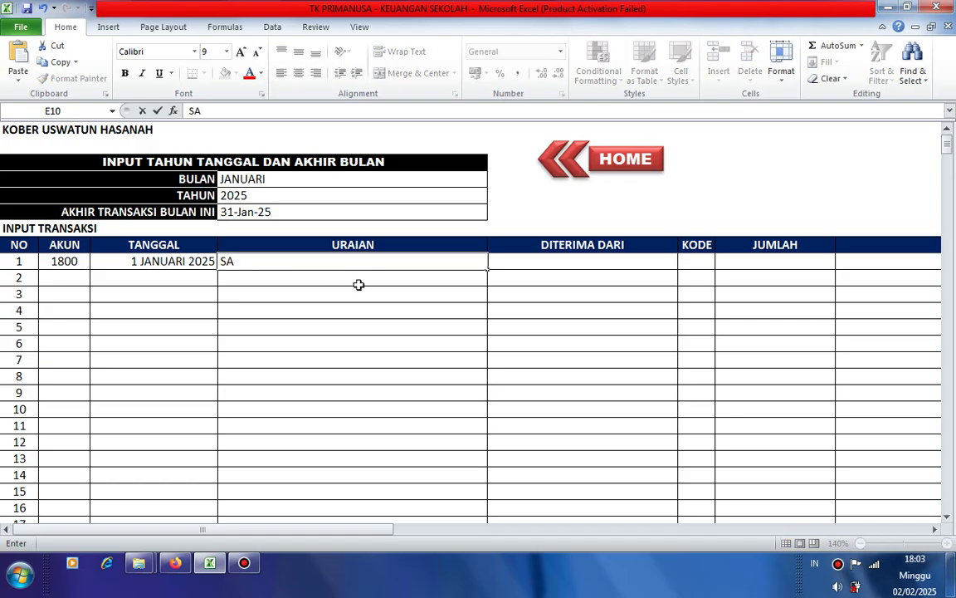
type("LDO")
type("BU")
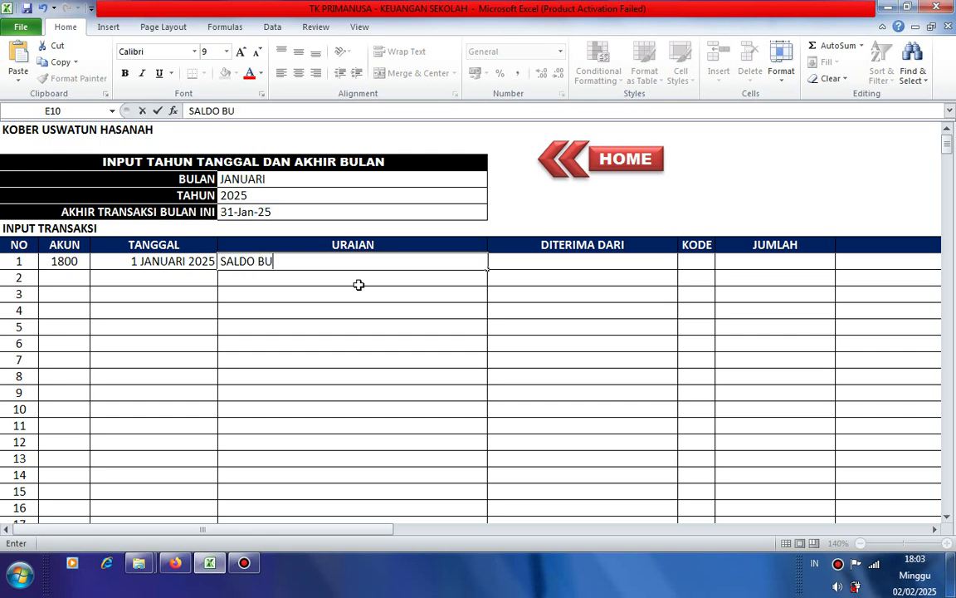
type("LAN DE")
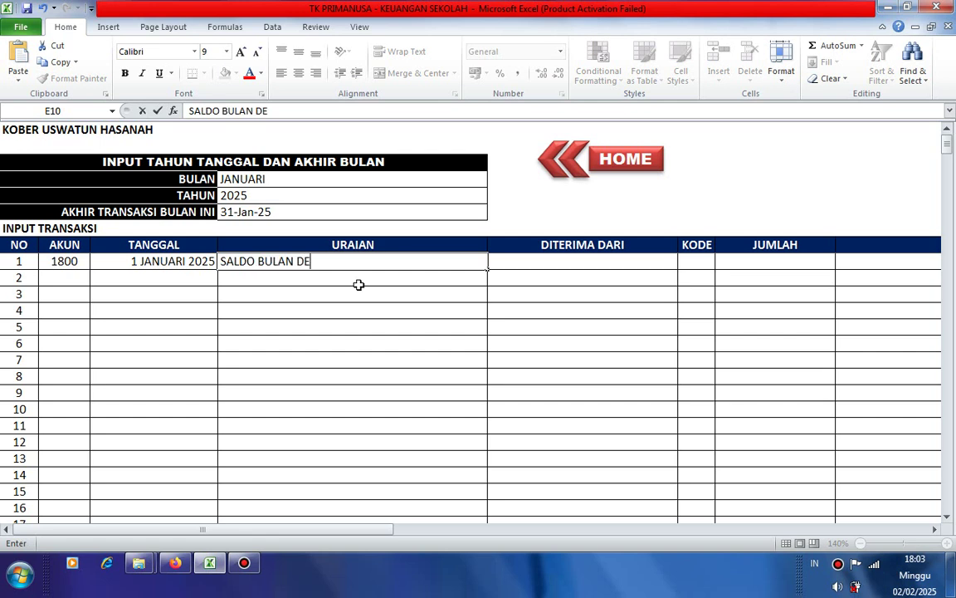
type("SEMBER ")
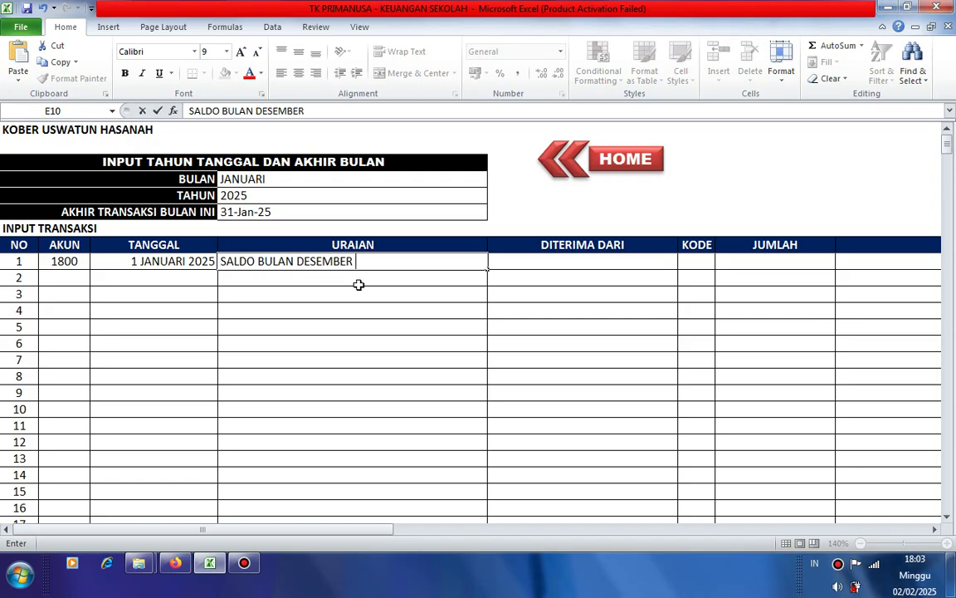
type("2024")
key("Return")
- Choose S from transaction 1's KODE dropdown
key("Up")
key("Right")
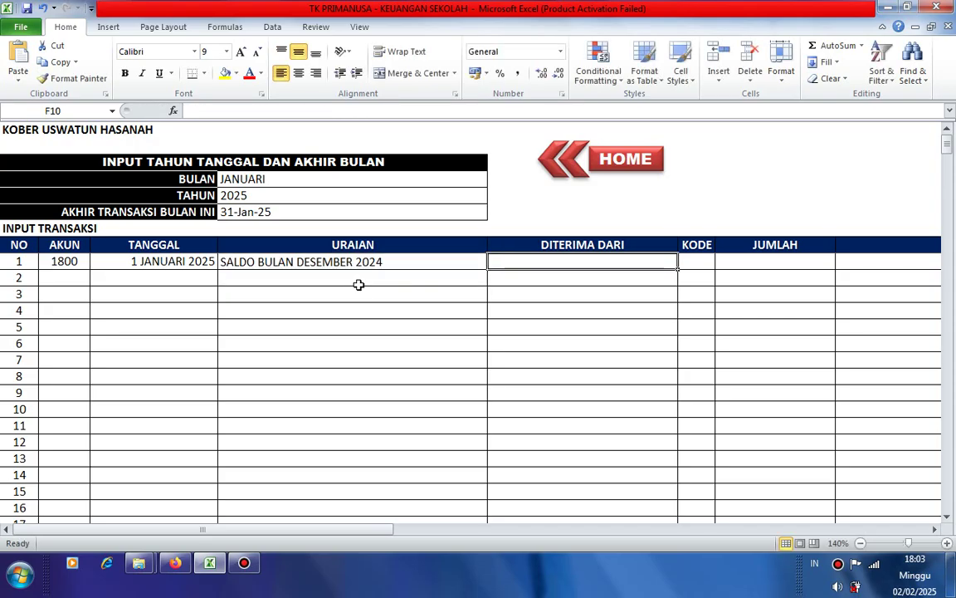
key("Right")
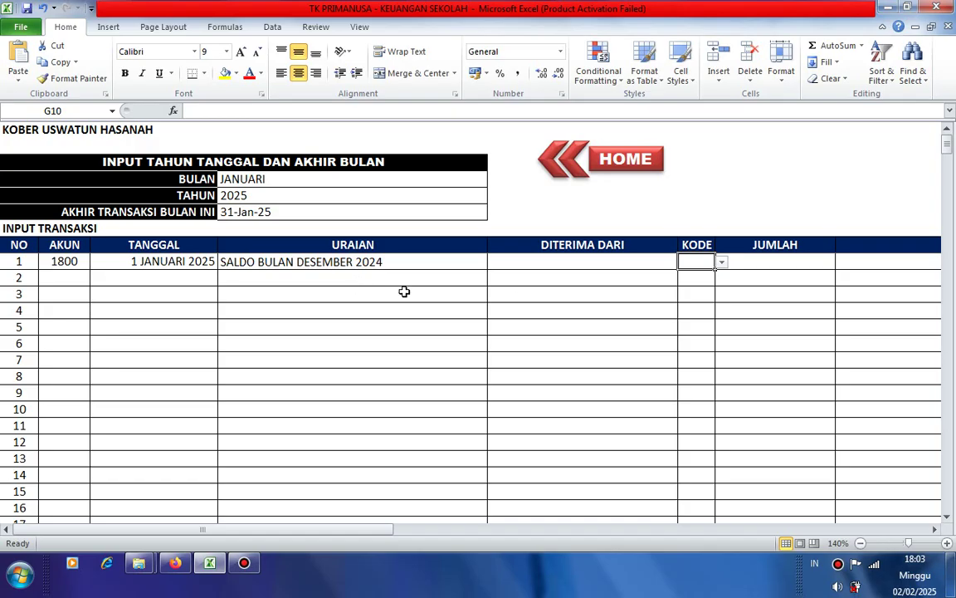
left_click(723, 263)
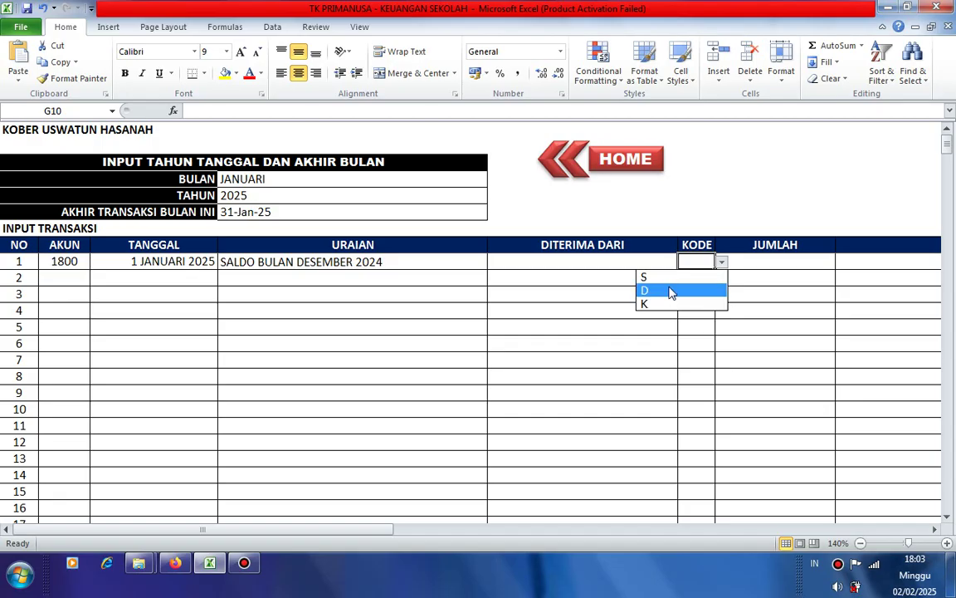
left_click(670, 280)
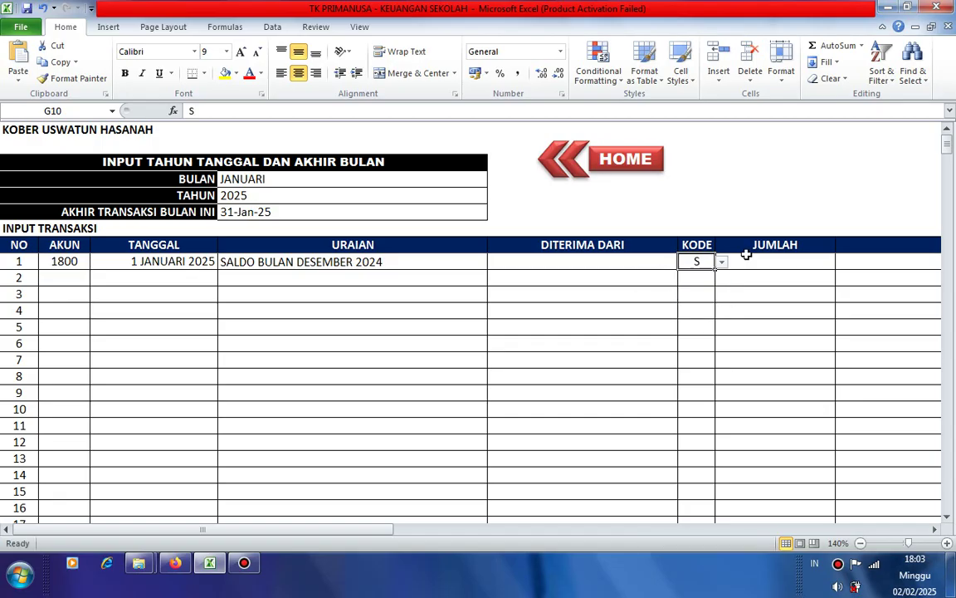
left_click(759, 259)
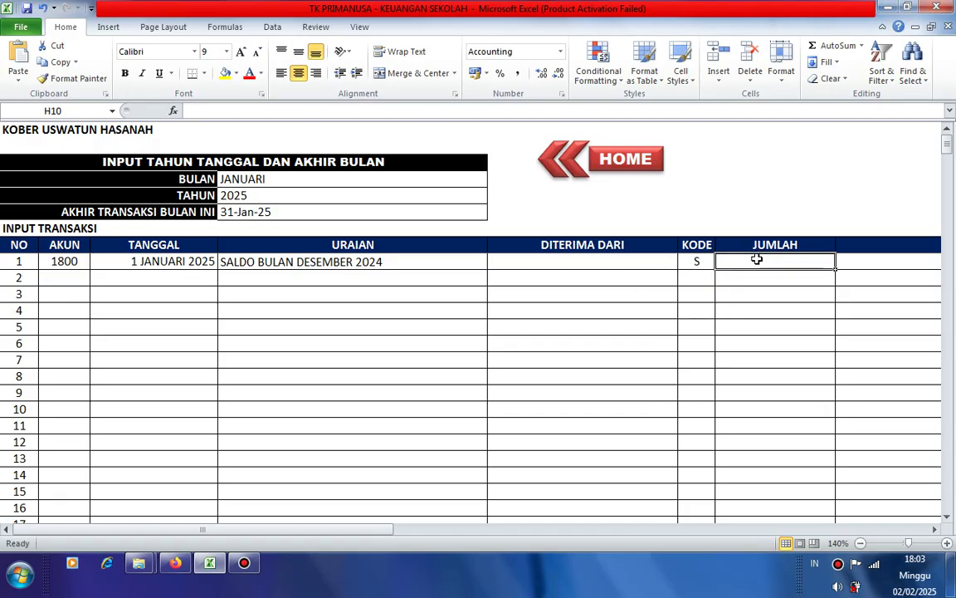
- Enter 5000000 as transaction 1's JUMLAH
type("50")
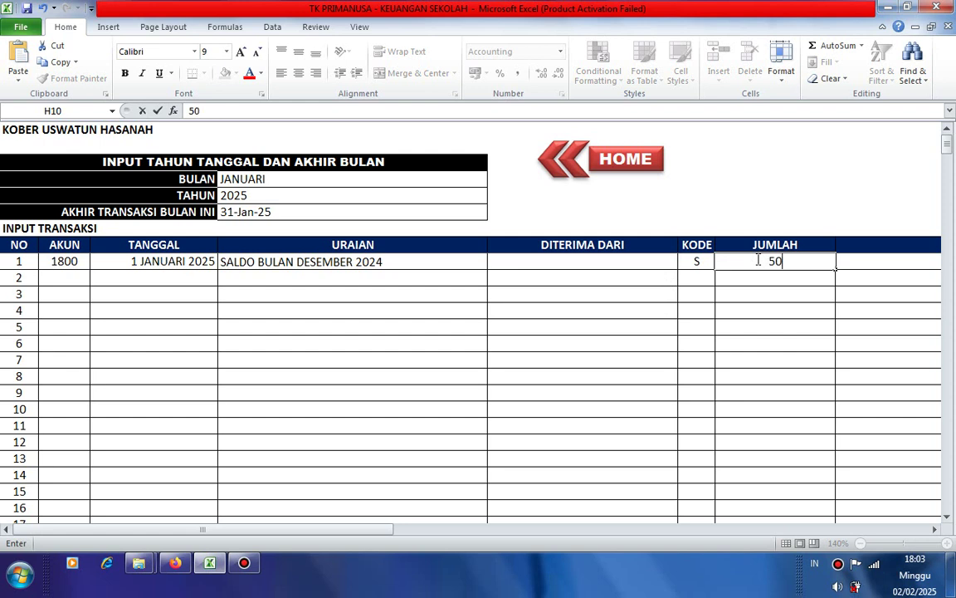
type("00000")
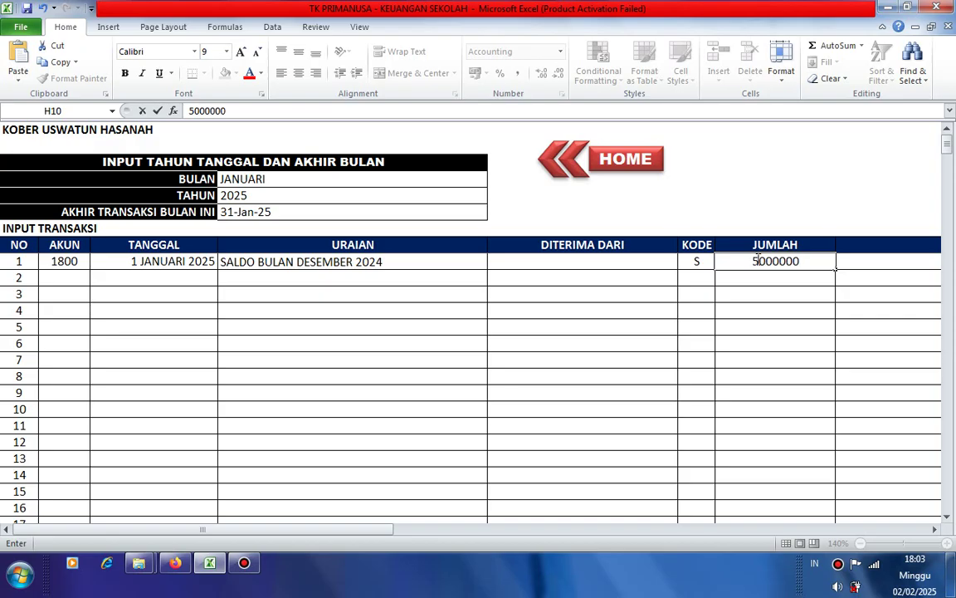
key("Tab")
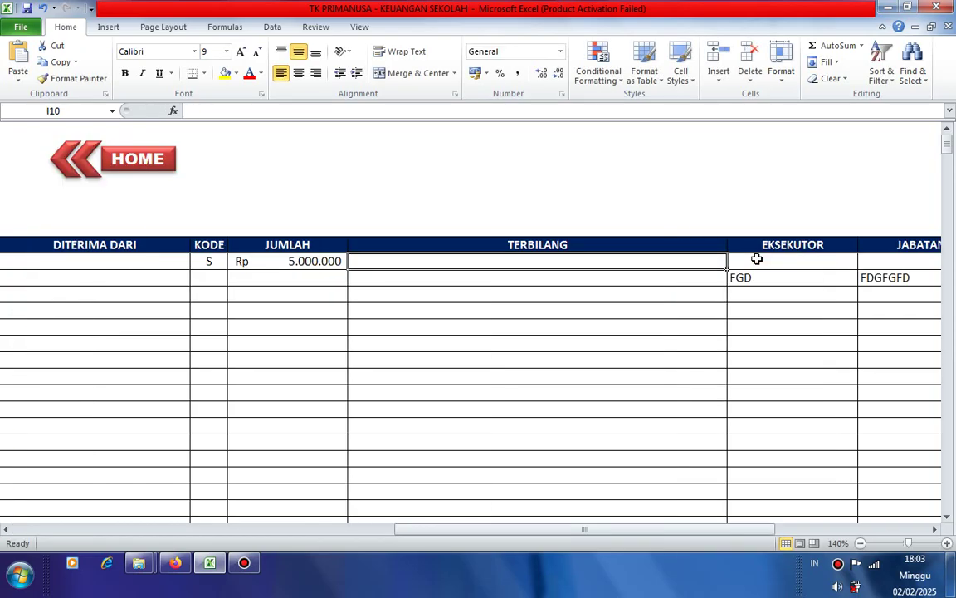
key("Tab")
- Delete the stray FGD and JABATAN/POSISI text in row 2, then recheck row 1
key("Down")
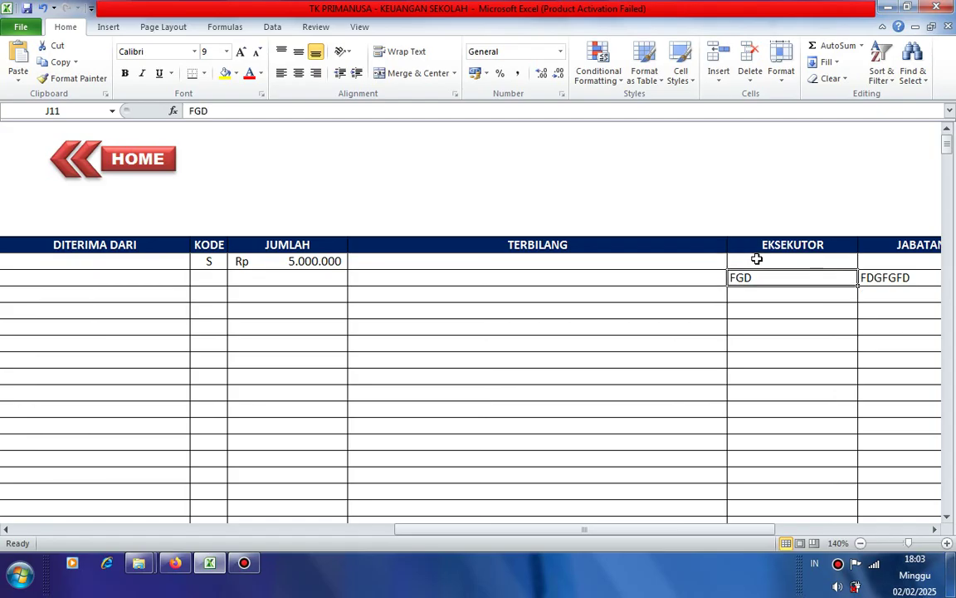
key("Delete")
key("Tab")
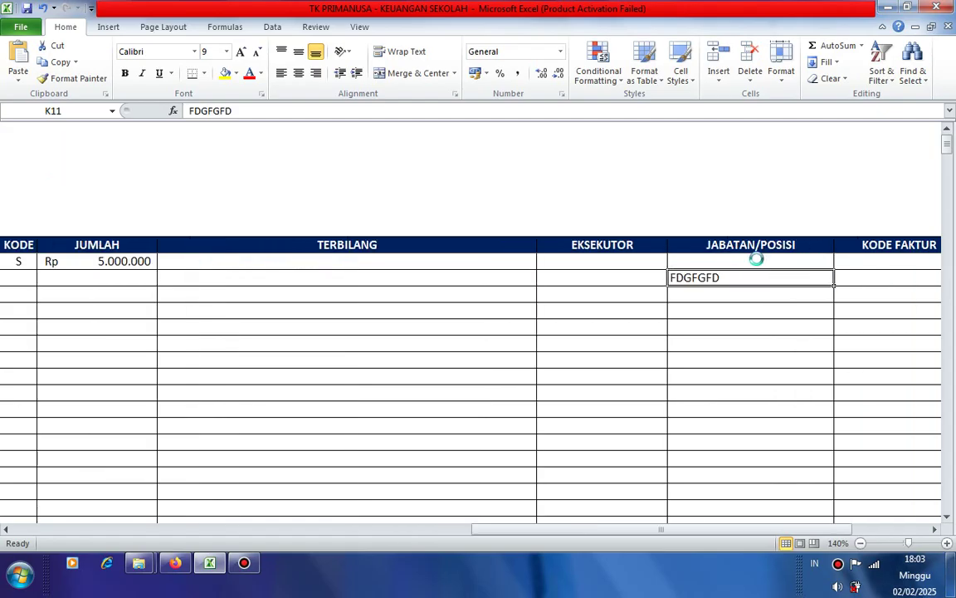
key("Delete")
key("Left")
key("Left")
key("Left")
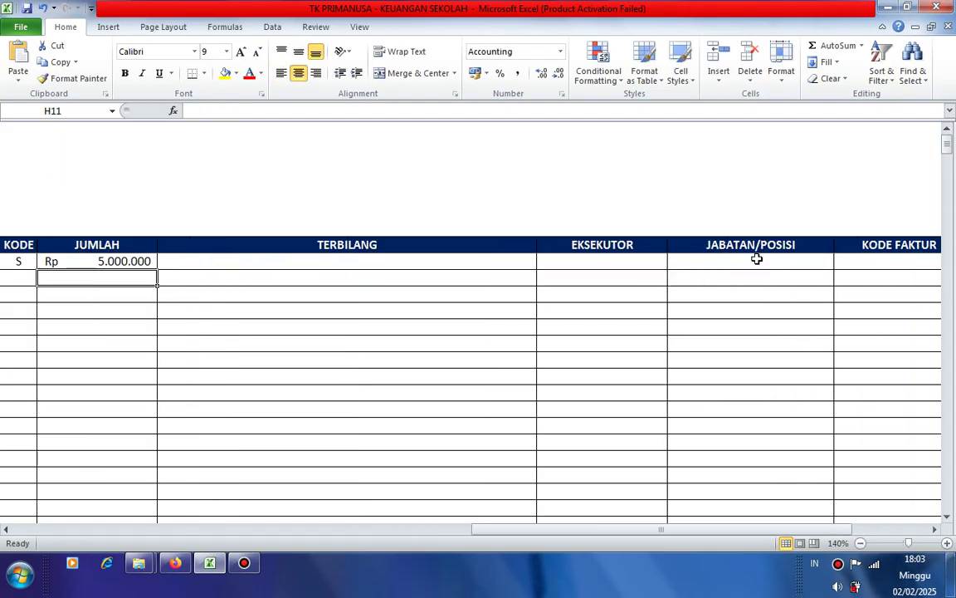
key("Up")
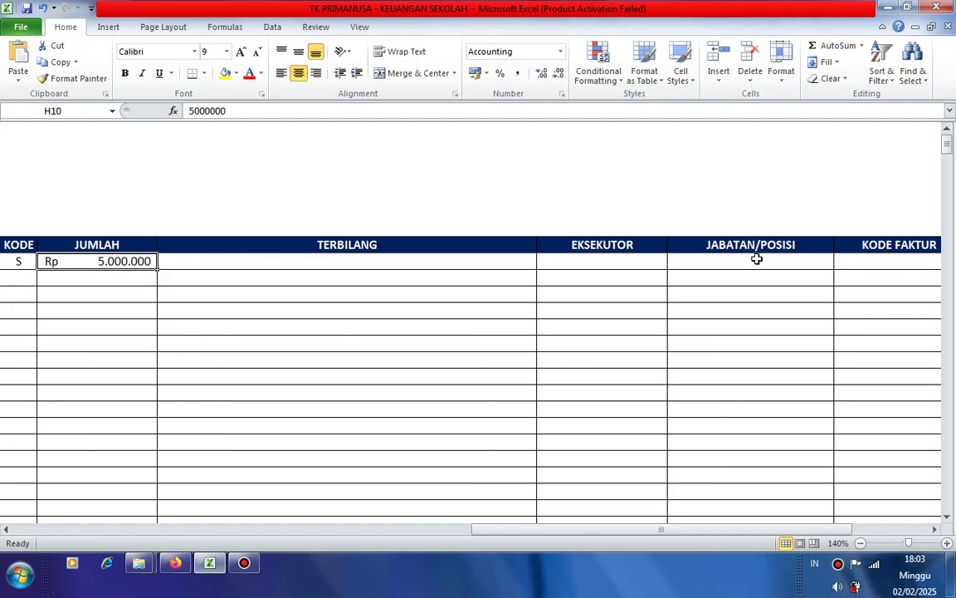
key("Right")
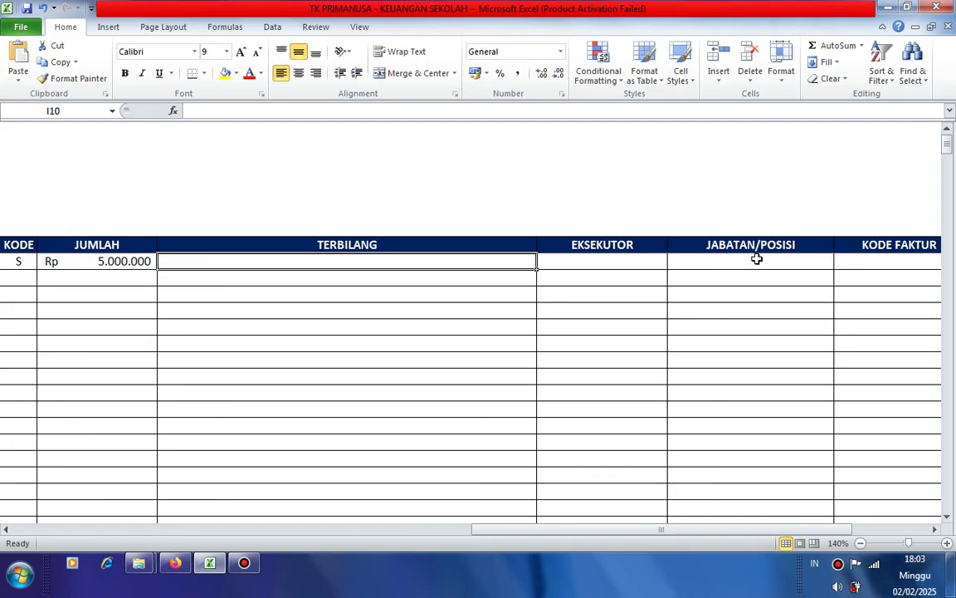
key("Right")
key("Right")
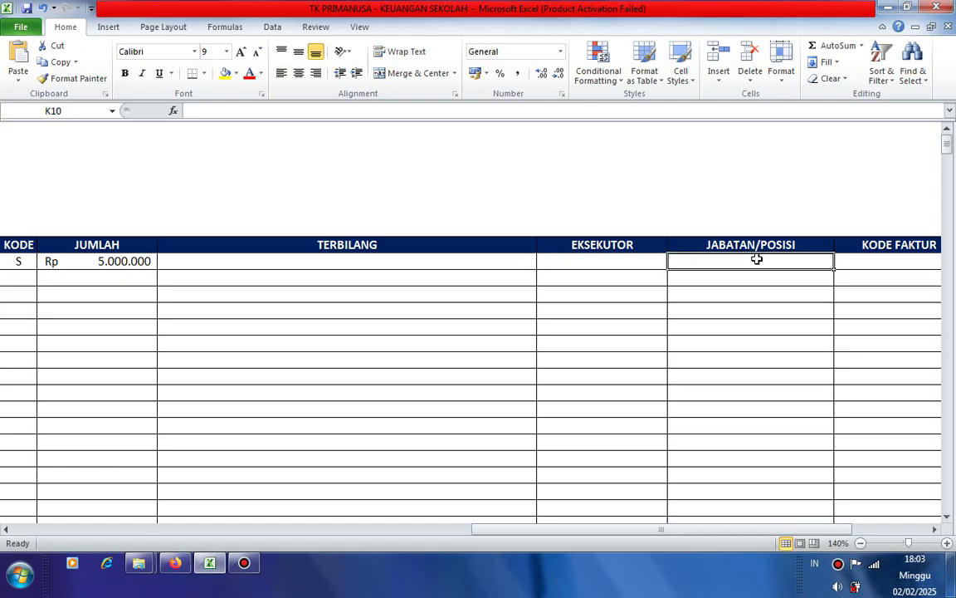
key("Right")
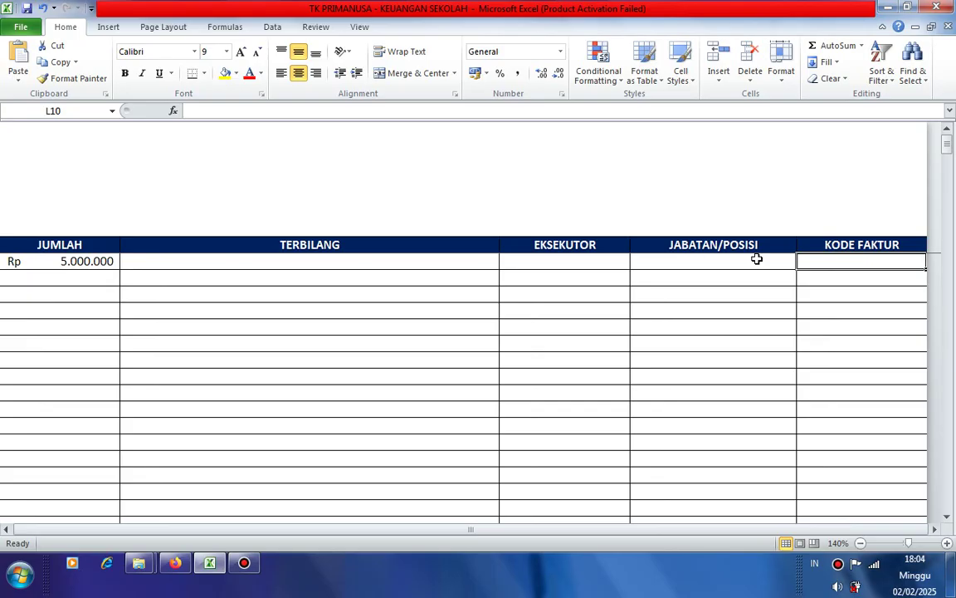
key("Left")
key("Left")
key("Left")
key("Left")
key("Left")
key("Left")
key("Left")
key("Left")
key("Left")
key("Left")
key("Left")
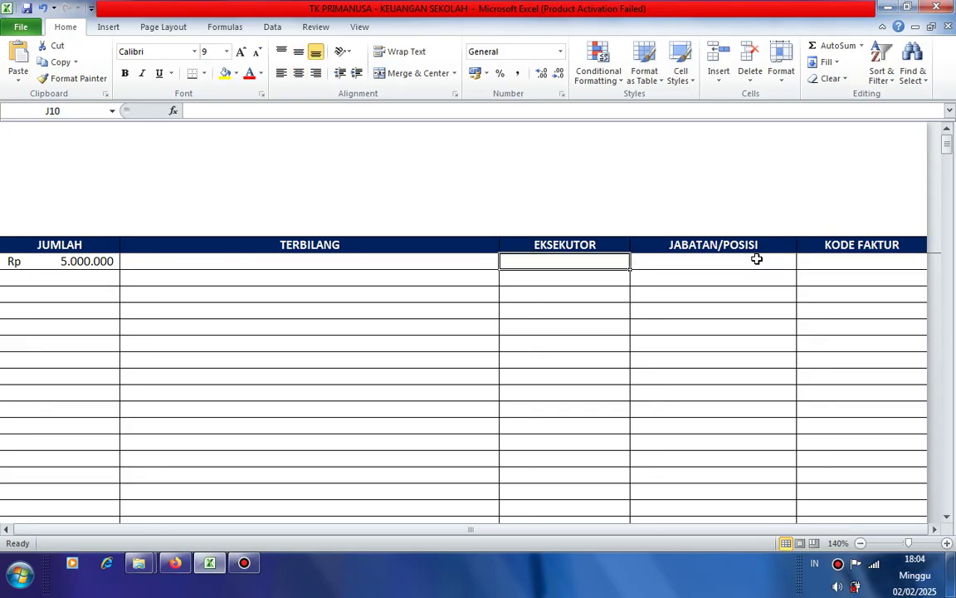
key("Right")
key("Right")
key("Right")
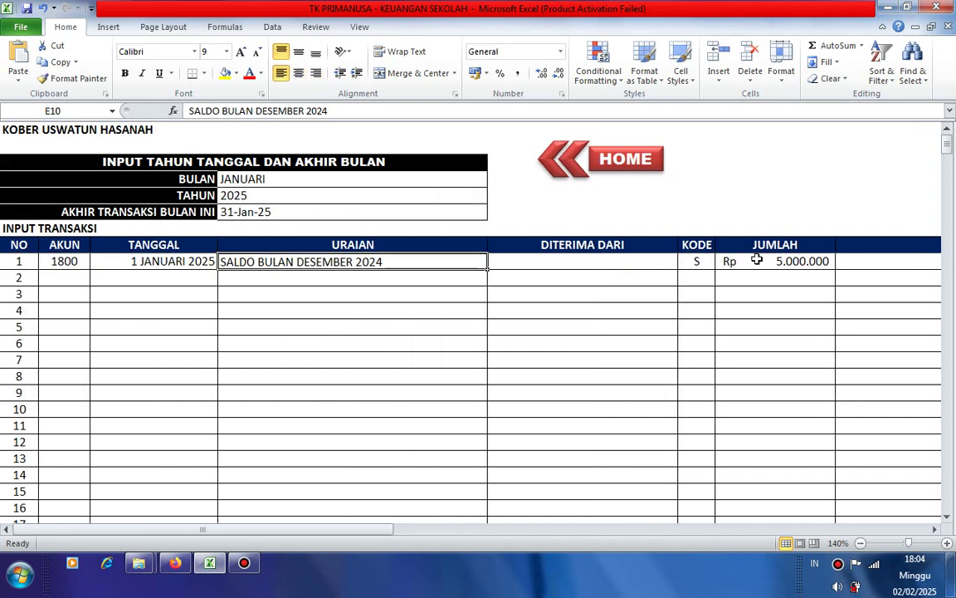
- In row 2, put account 1100 in B11 and date 6 JANUARI 2025 in C11
key("Left")
key("Left")
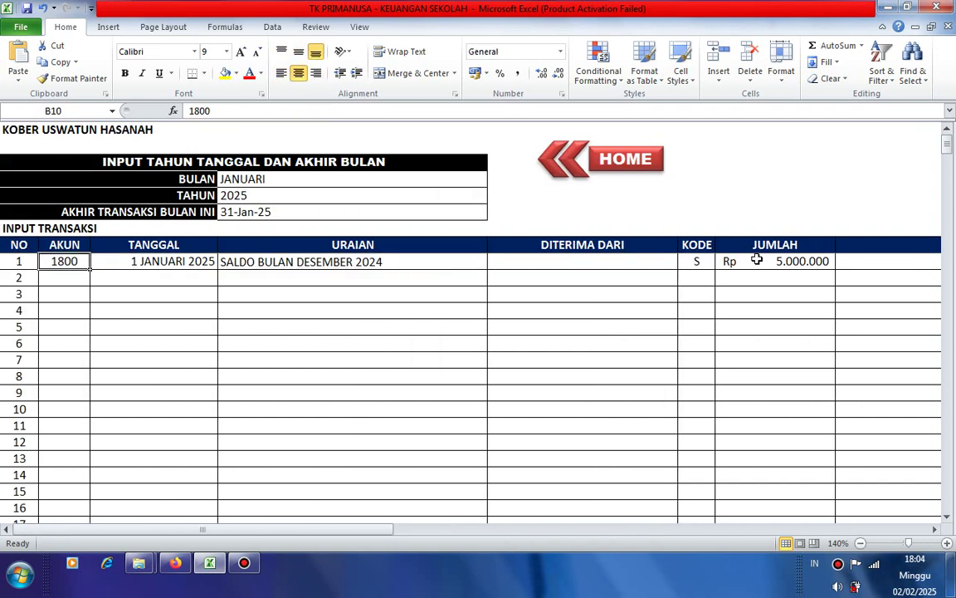
key("Right")
key("Right")
key("Right")
key("Left")
key("Left")
key("Left")
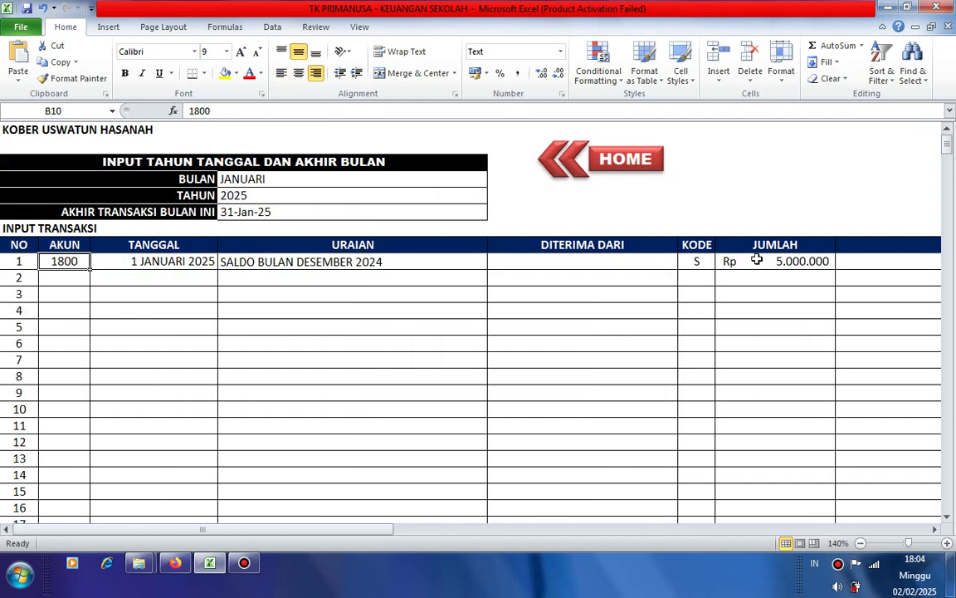
key("Down")
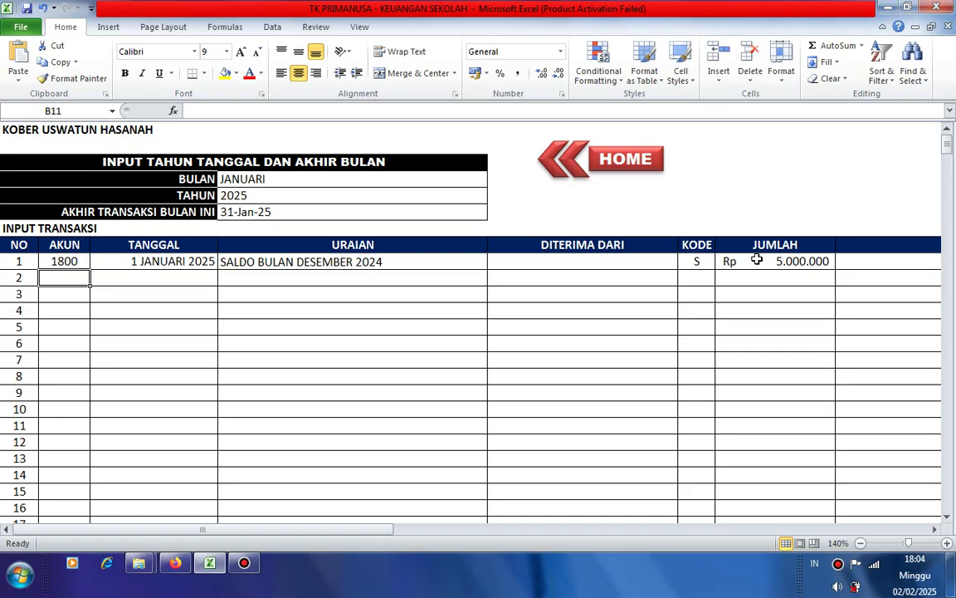
type("11")
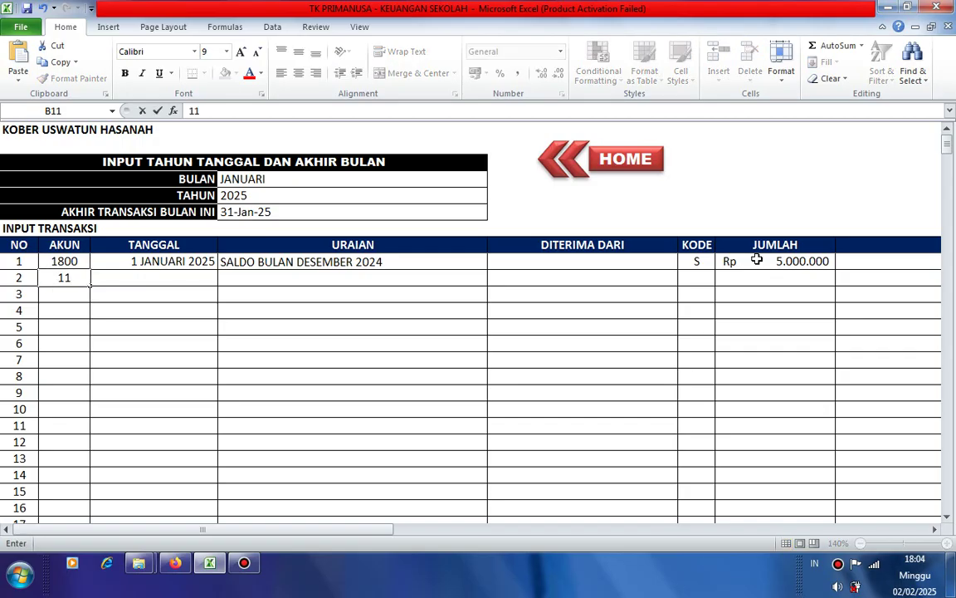
type("00")
key("Tab")
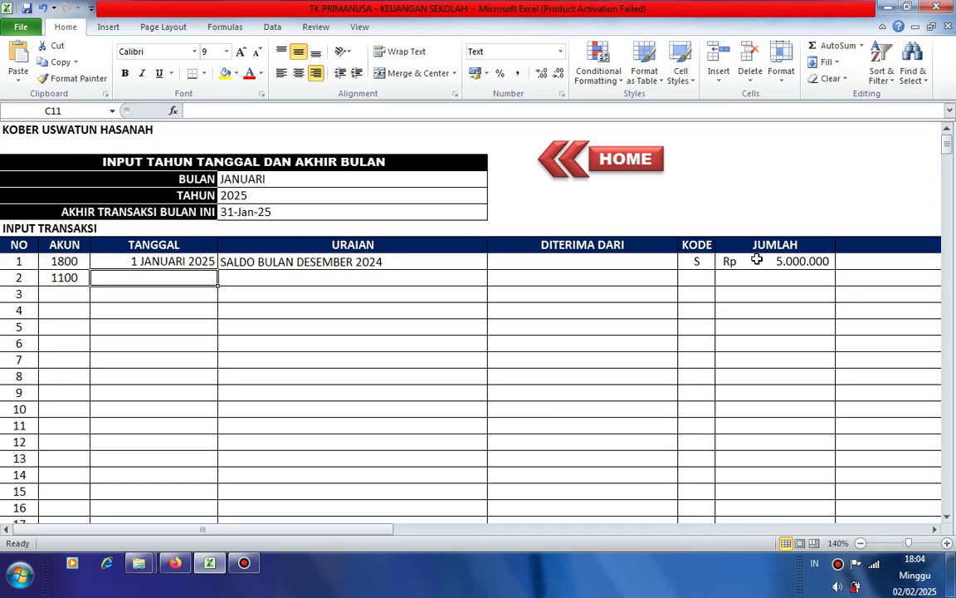
type("6")
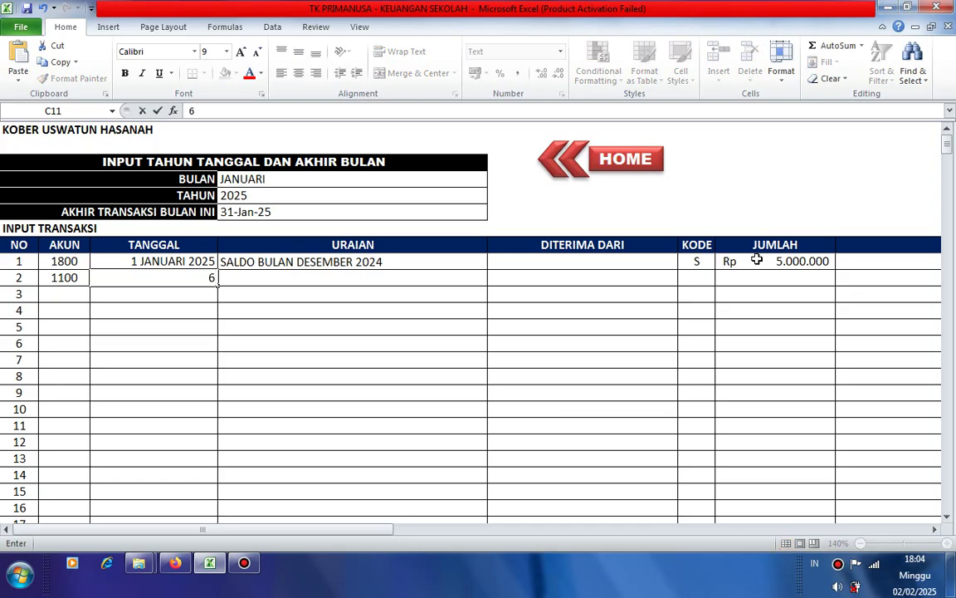
type(" JANUARI")
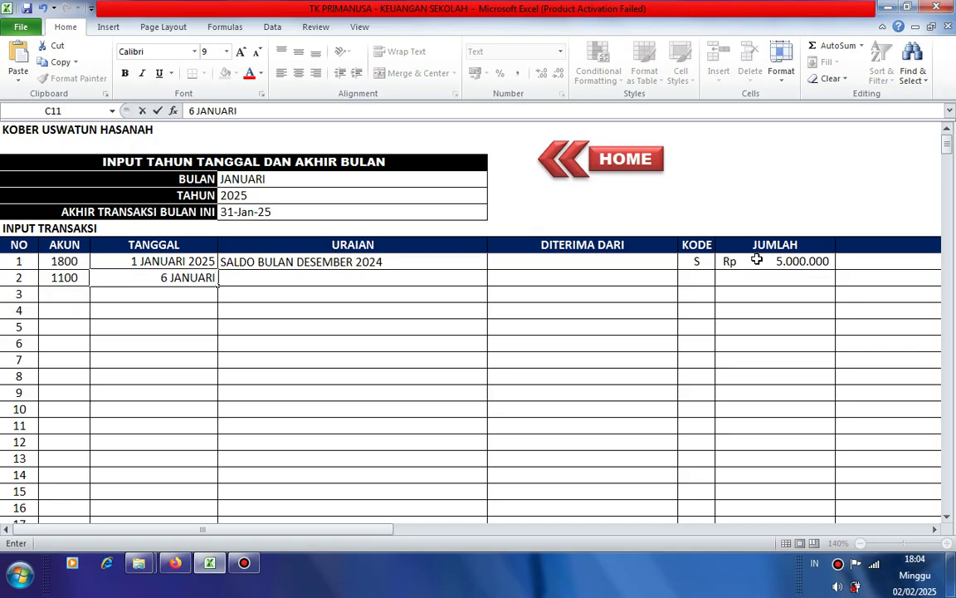
type(" 2025")
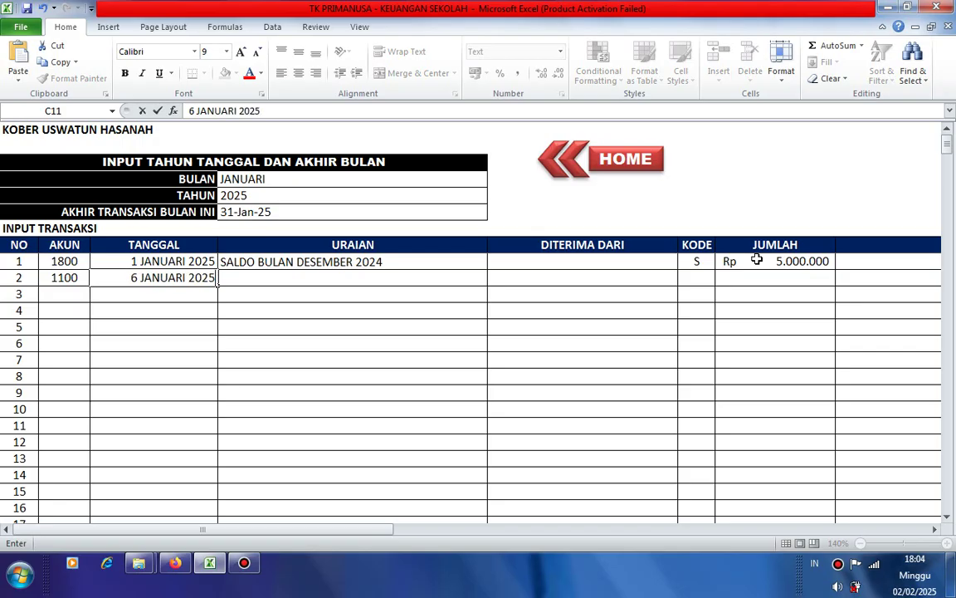
left_click(318, 279)
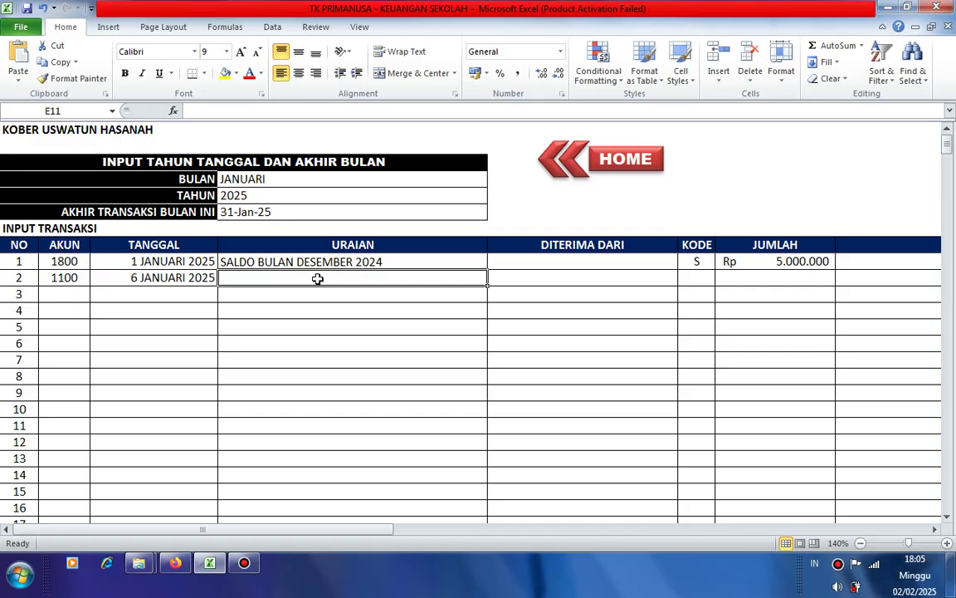
- Type 'Pembayaran SPP bulan Januari 2025' into E11, correcting the month's spelling
type("pEMB")
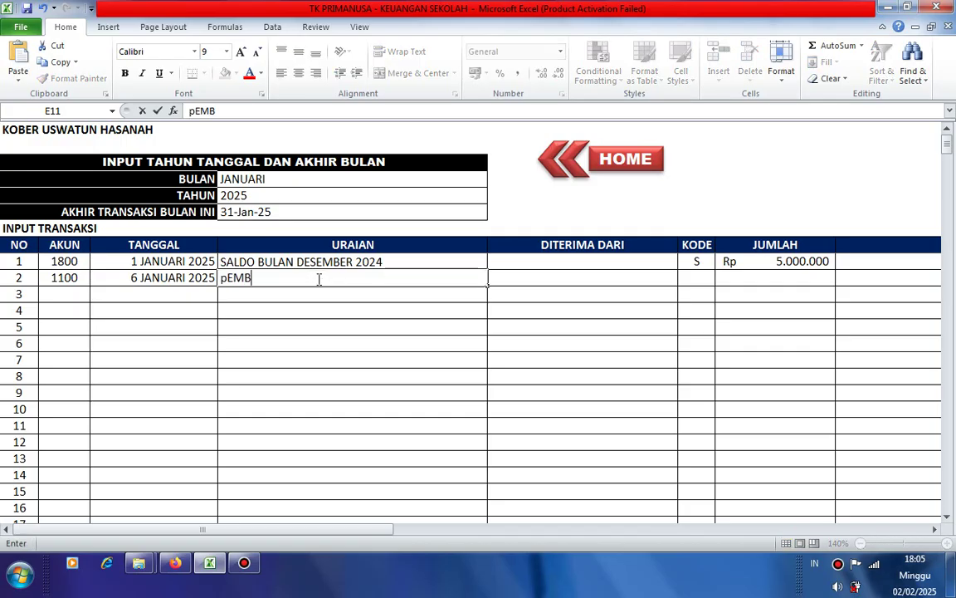
type("AYARA")
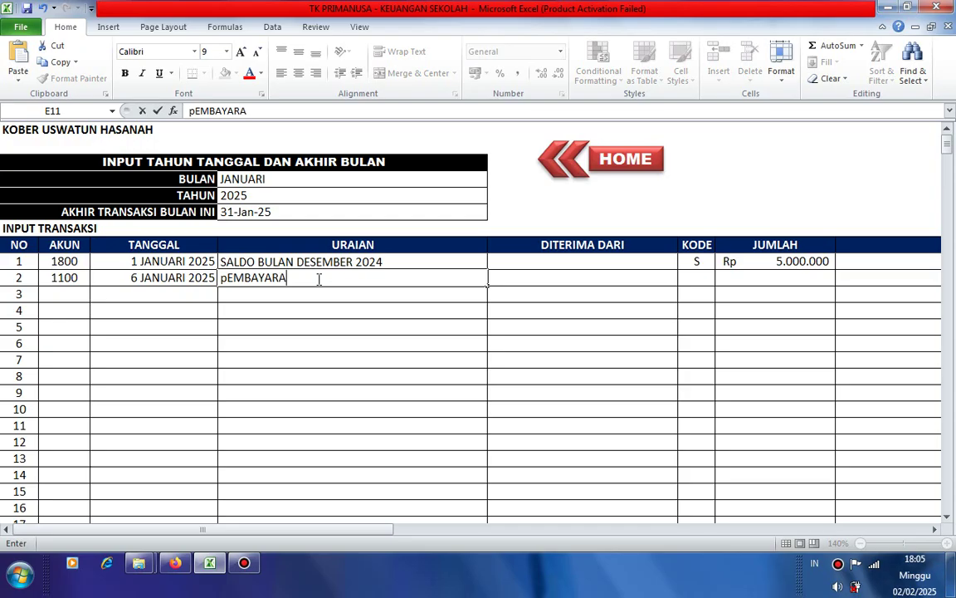
type("N S")
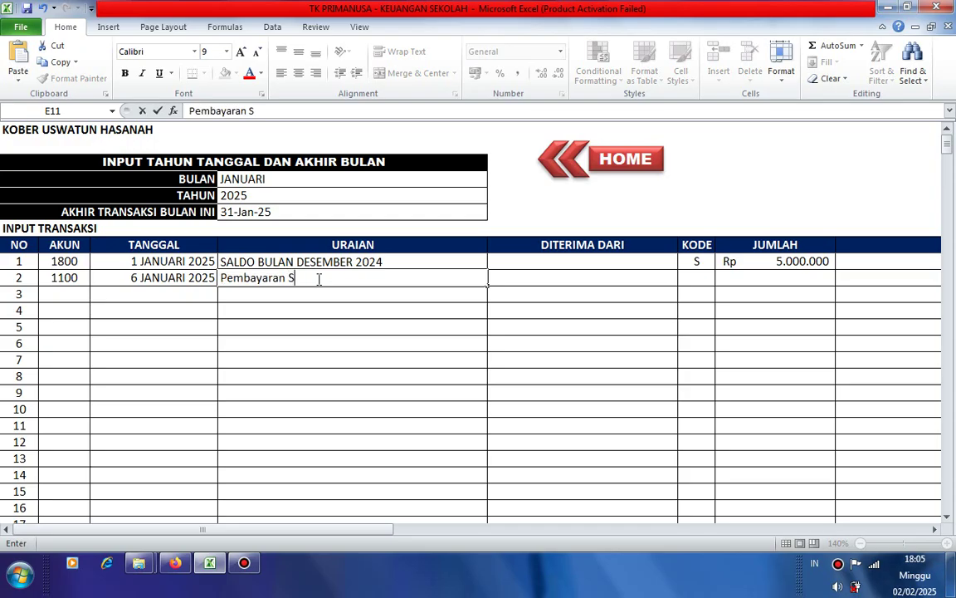
type("PP bulan J")
type("anaru")
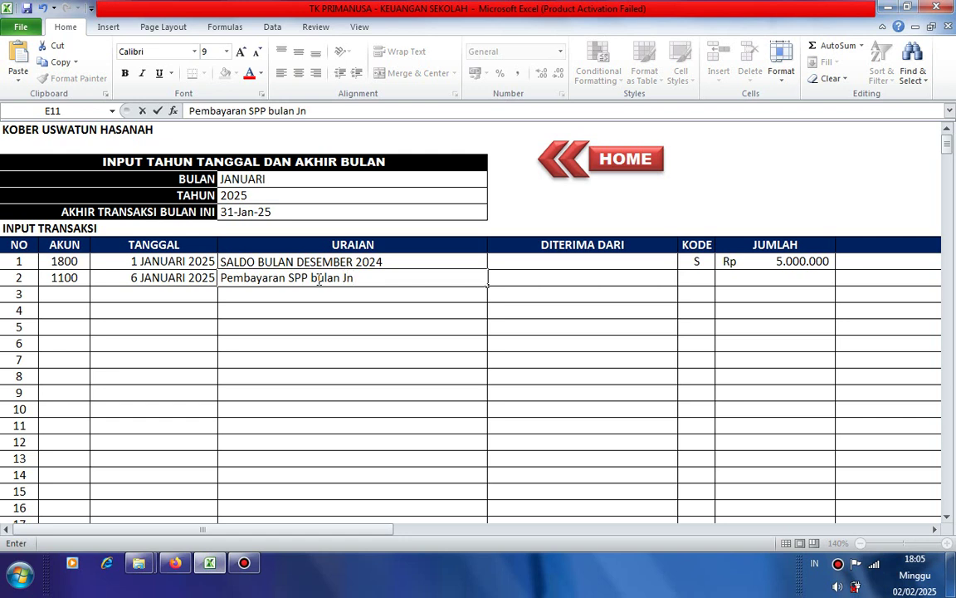
key("BackSpace")
type("i 2025")
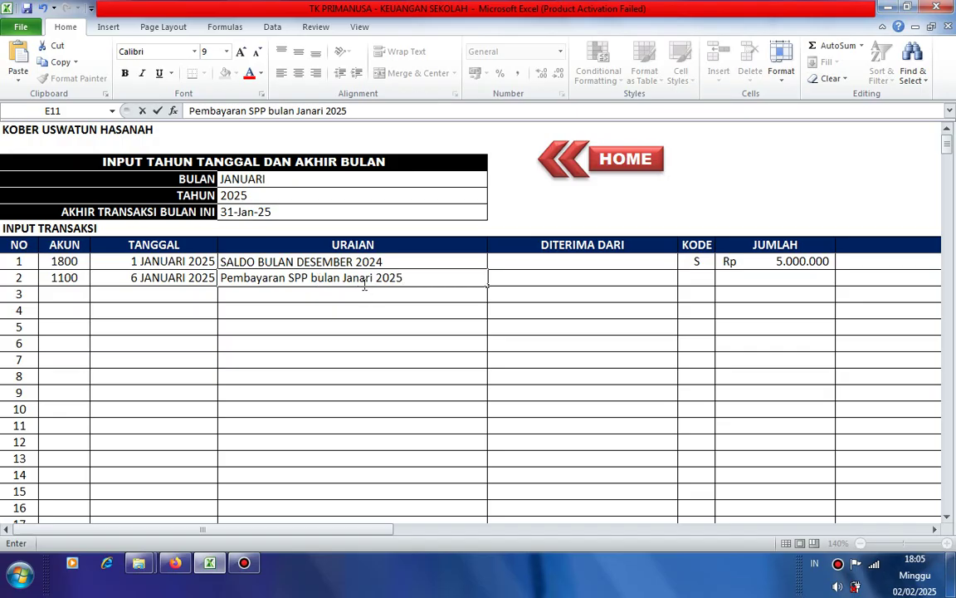
left_click(359, 281)
type("u")
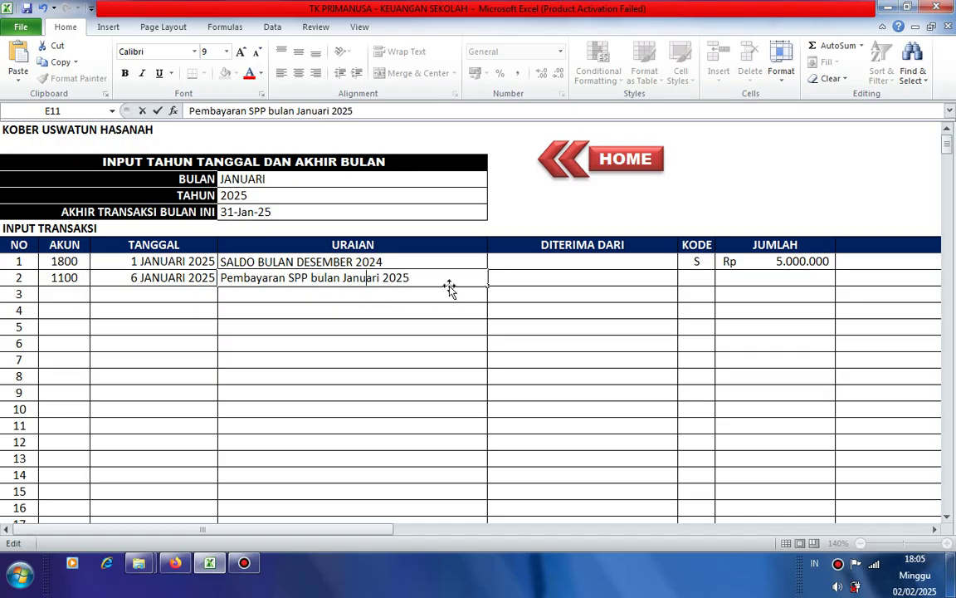
left_click(514, 276)
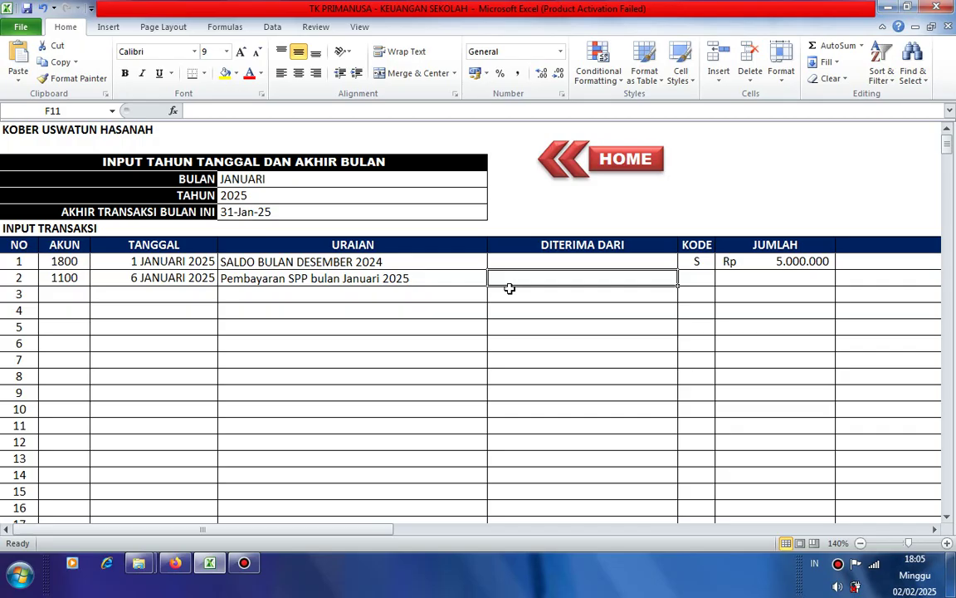
- Enter the payer for transaction 2 as the named student's parents (Orang Tua dari …)
type("Orang")
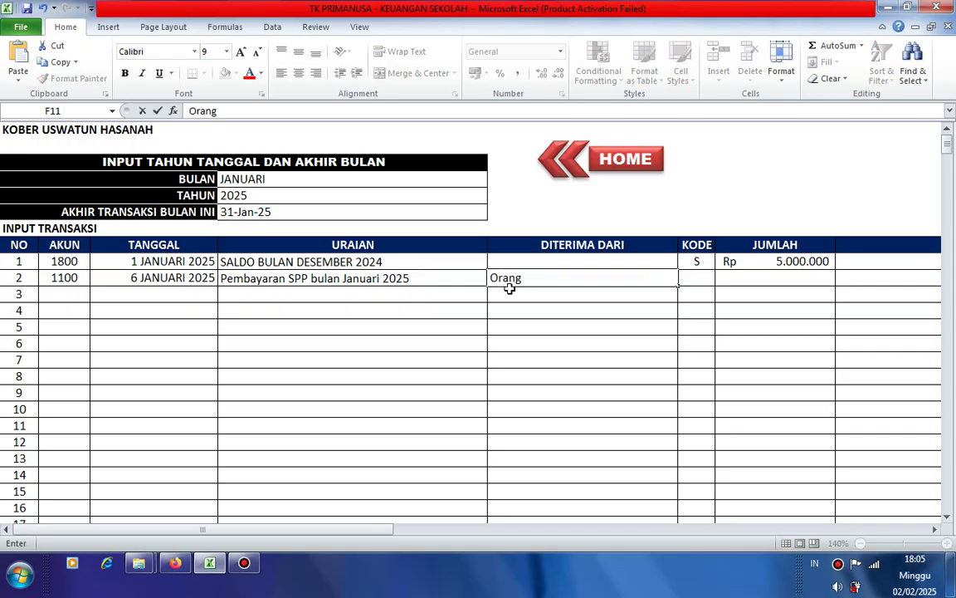
type(" Tua")
type("Ra")
key("BackSpace")
key("BackSpace")
type("dari Rah")
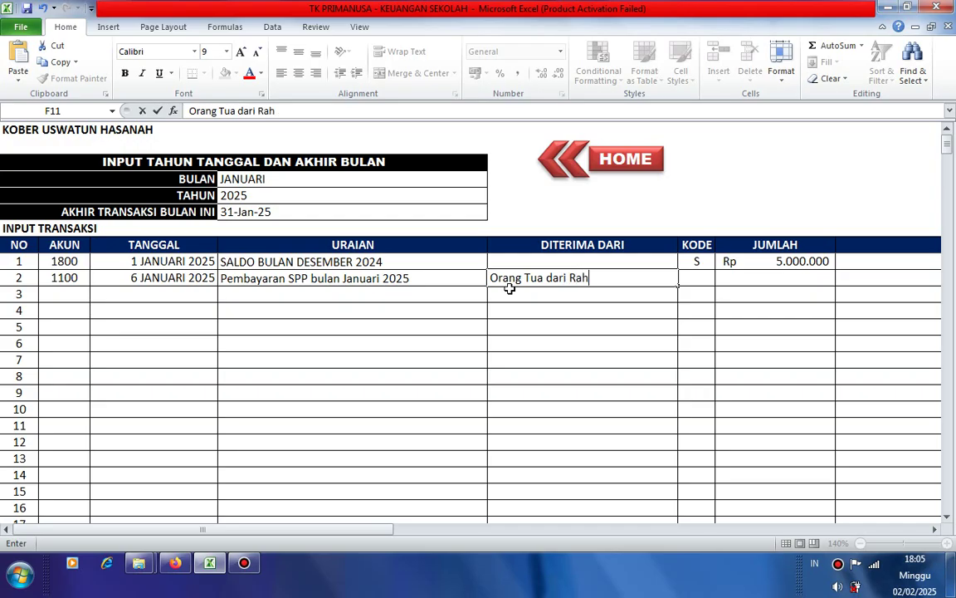
key("BackSpace")
type("ihan")
left_click(540, 295)
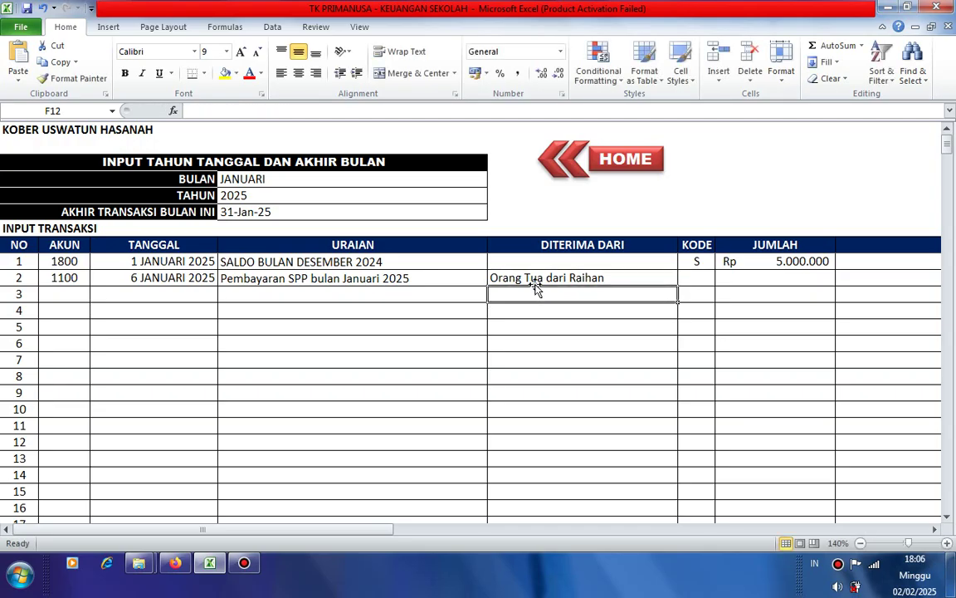
left_click(538, 278)
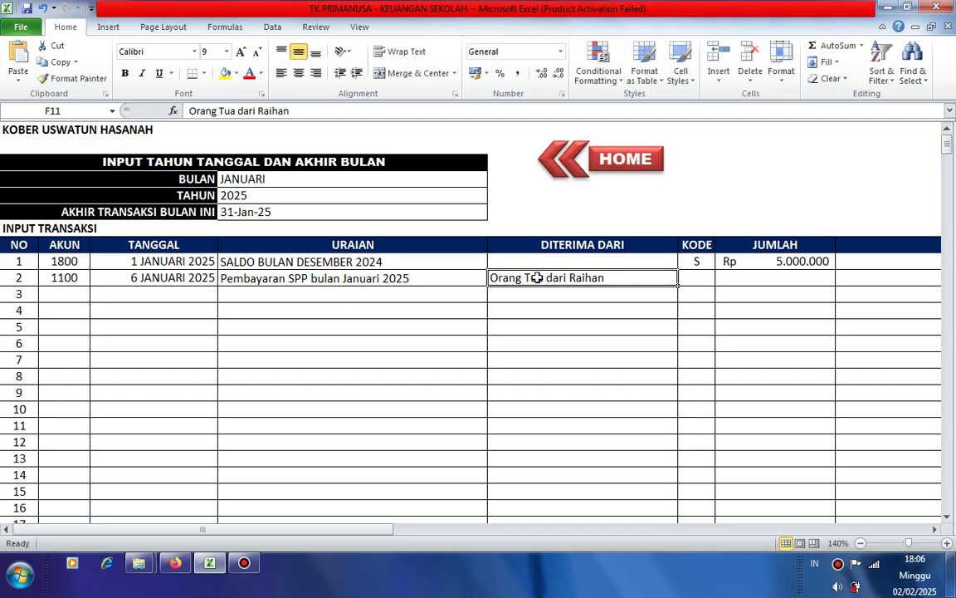
- Pick D from row 2's KODE dropdown and enter 200000 as its JUMLAH
left_click(696, 278)
left_click(723, 278)
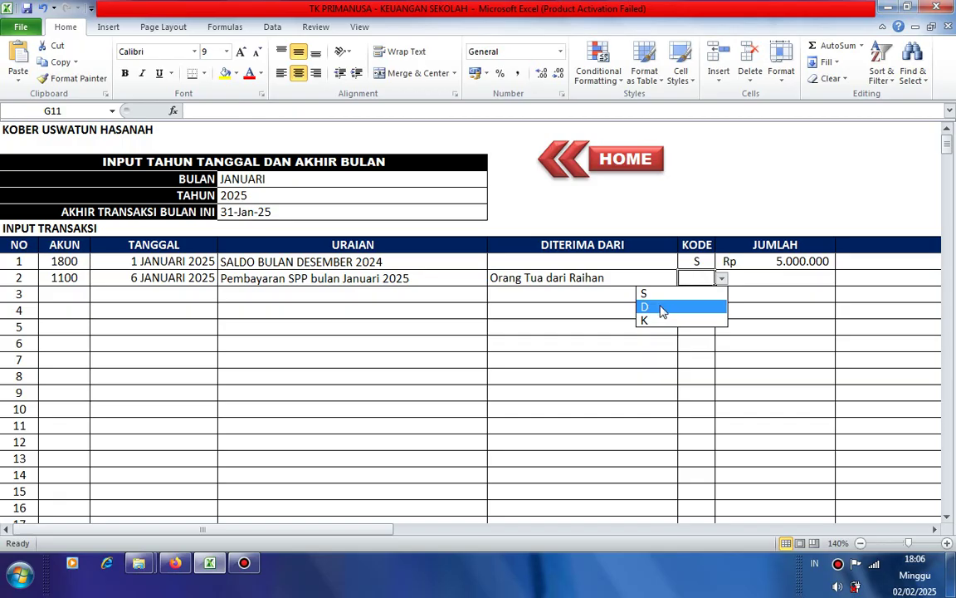
left_click(662, 307)
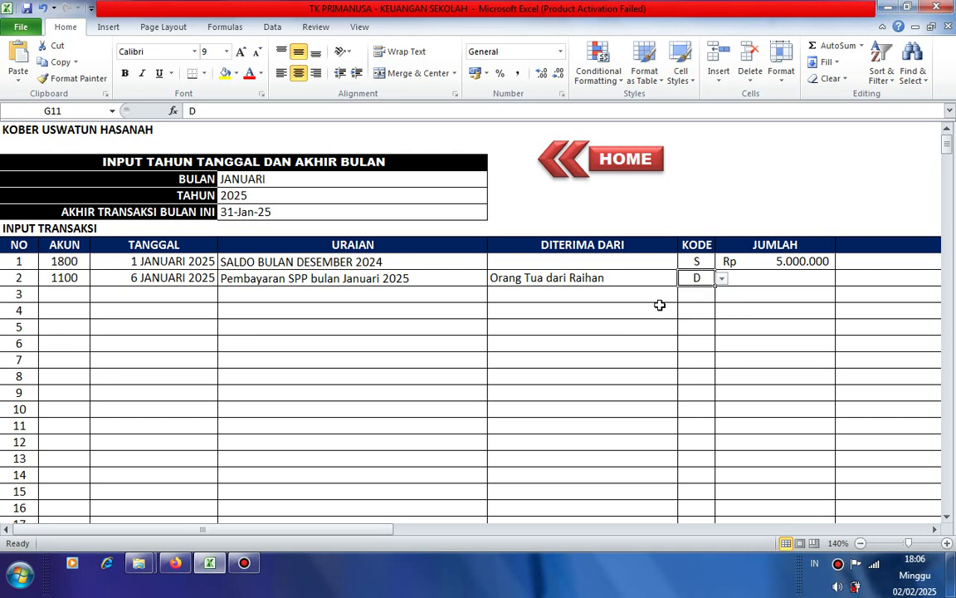
left_click(762, 278)
type("2")
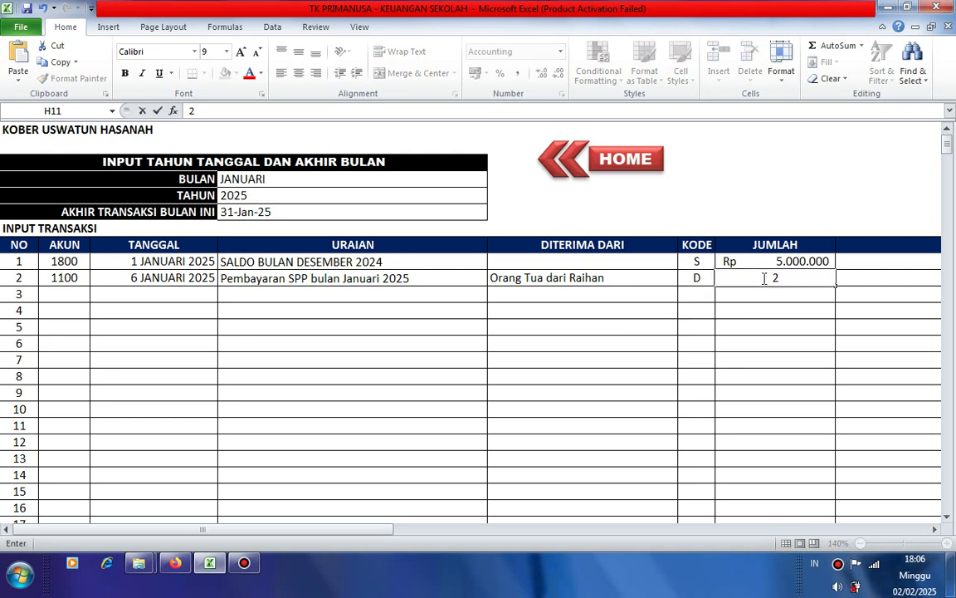
type("000")
key("BackSpace")
type("0000")
key("Tab")
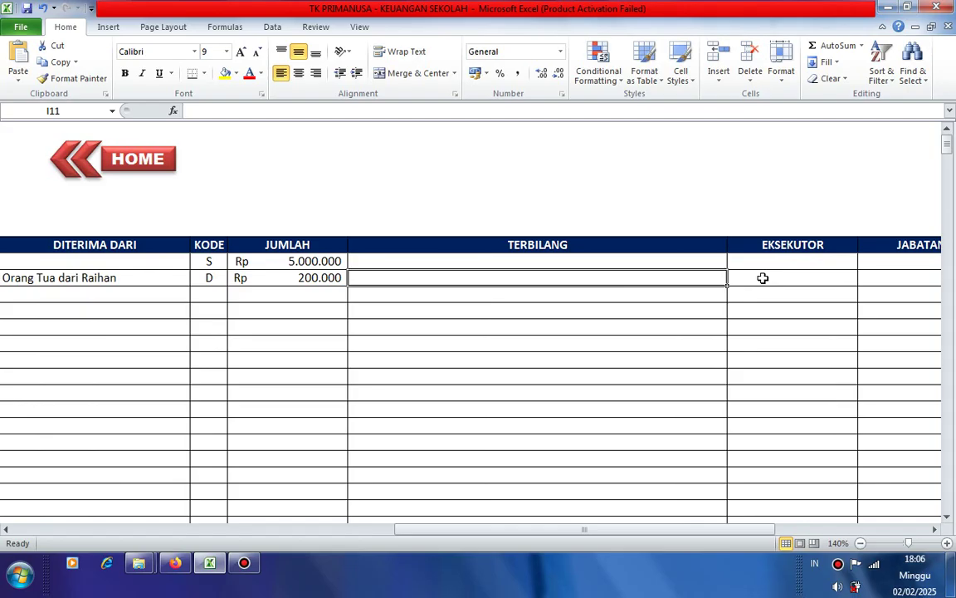
- Enter Dua Ratus Ribu Rupiah as transaction 2's amount in words, then type the executor's name
type("Dua")
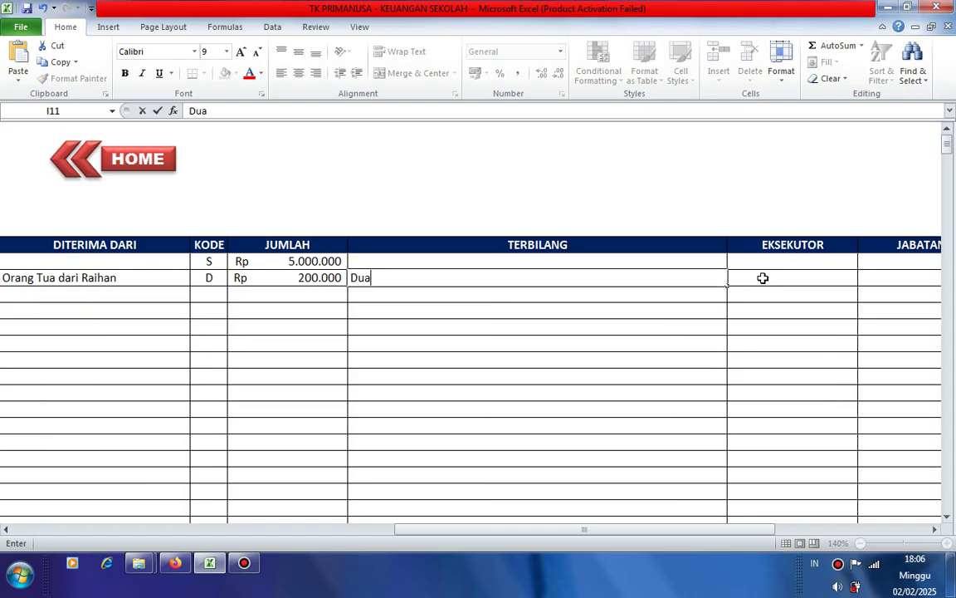
type(" Ratus R")
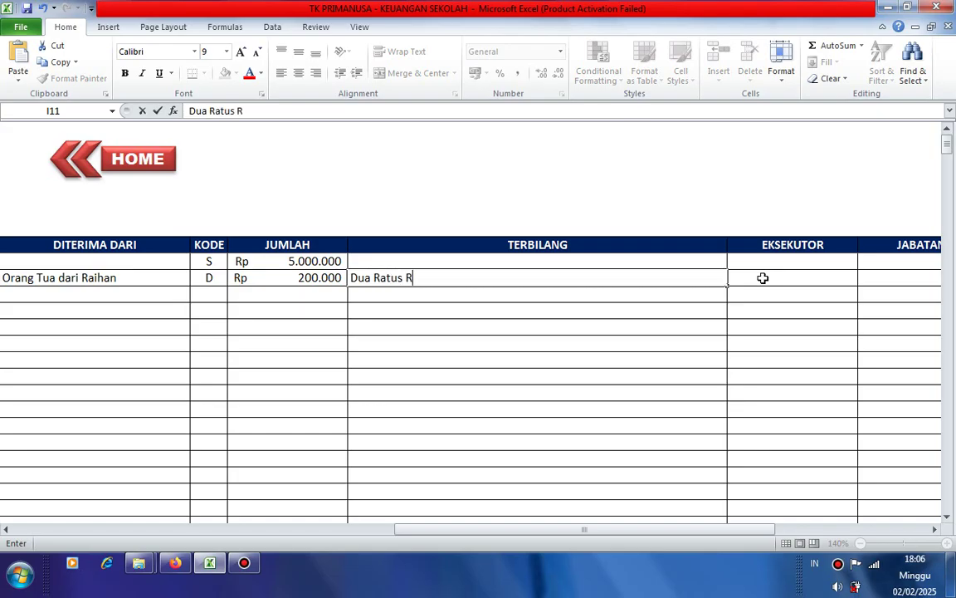
type("ibu Rupiah")
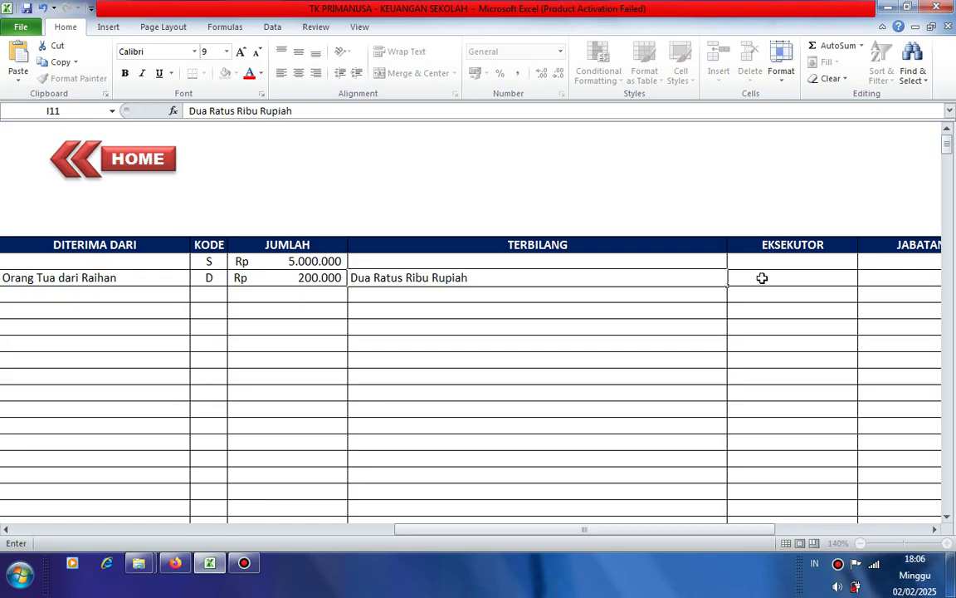
left_click(762, 278)
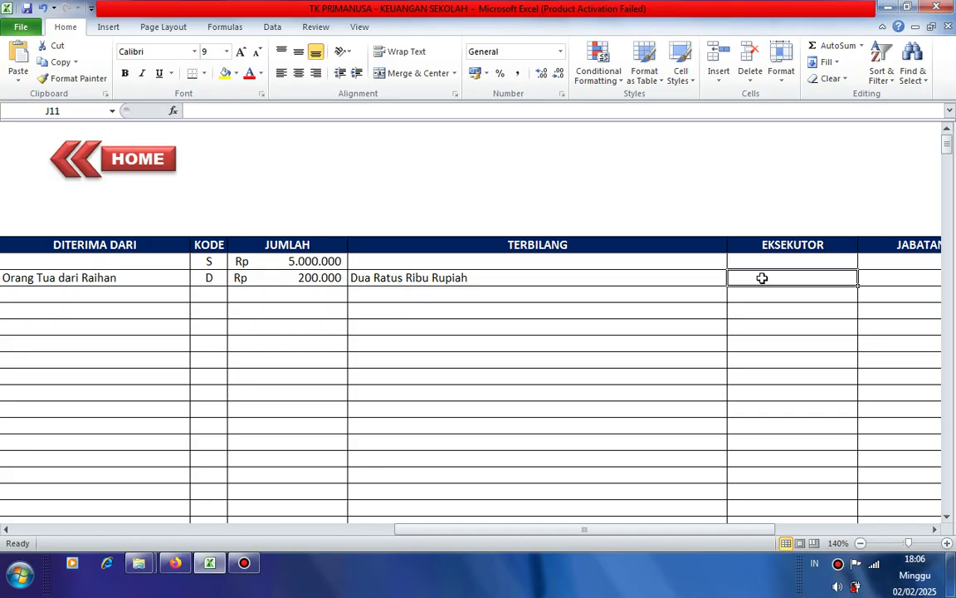
type("Kame")
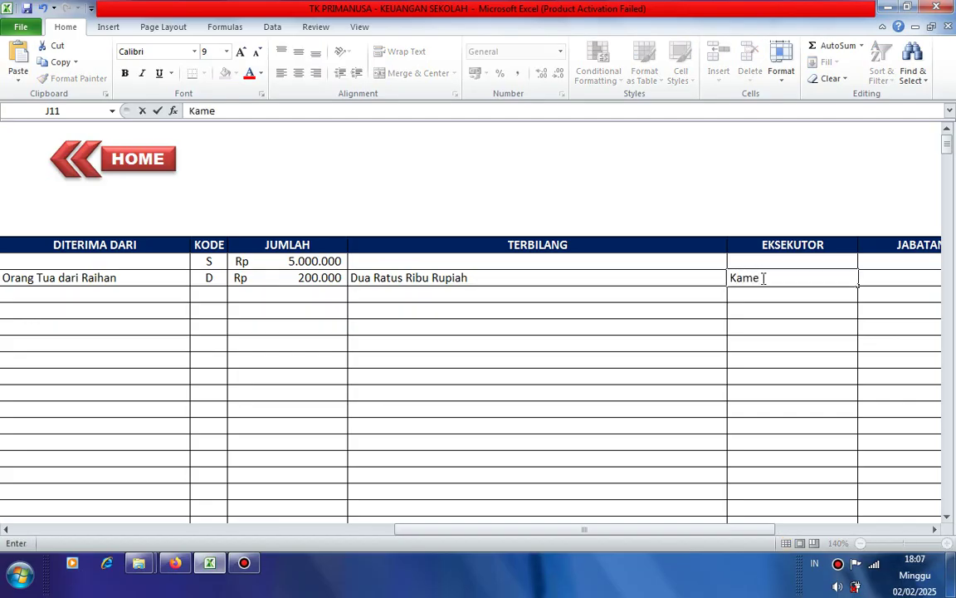
key("BackSpace")
key("BackSpace")
key("BackSpace")
key("BackSpace")
type("Zha")
key("BackSpace")
key("BackSpace")
type("ahara")
key("Tab")
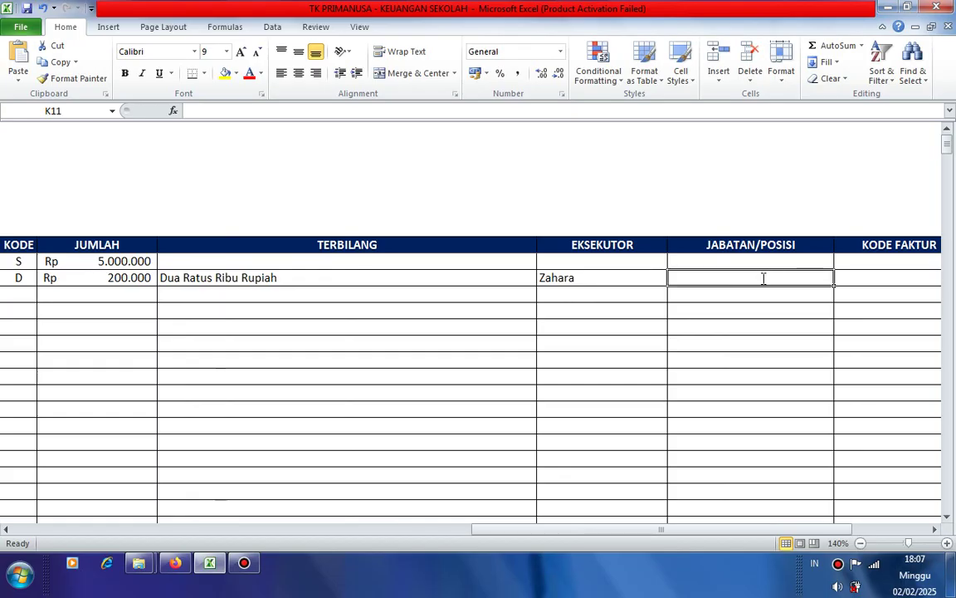
- Enter Bendahara as transaction 2's position and PG001 as its invoice code
type("Benda")
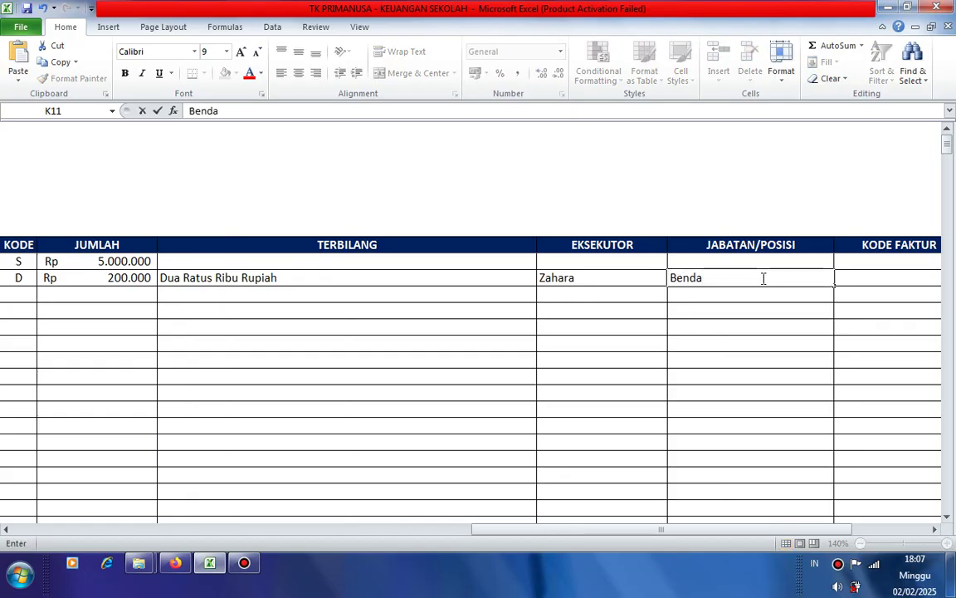
type("hara")
key("Tab")
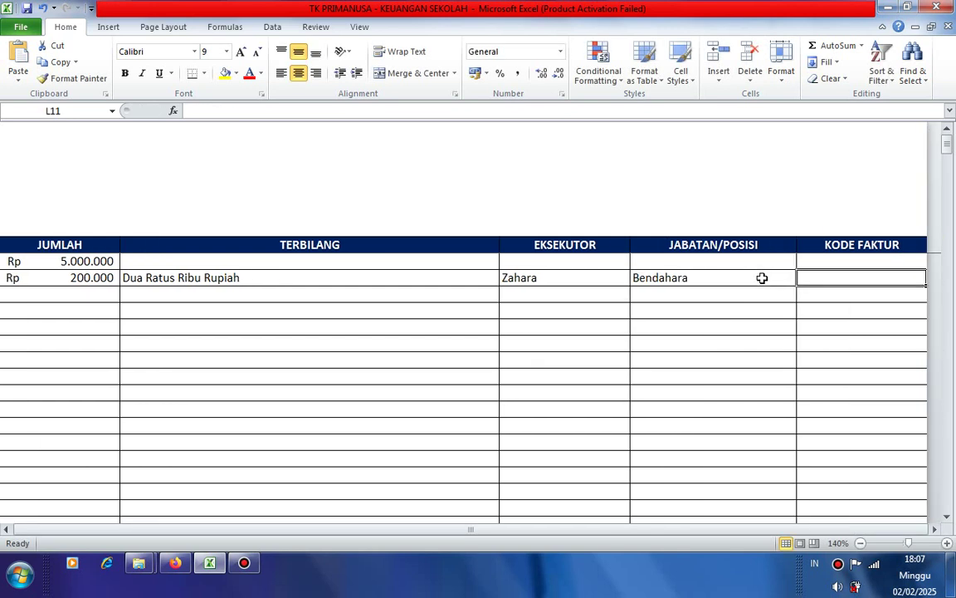
key("Left")
key("Right")
type("p")
key("BackSpace")
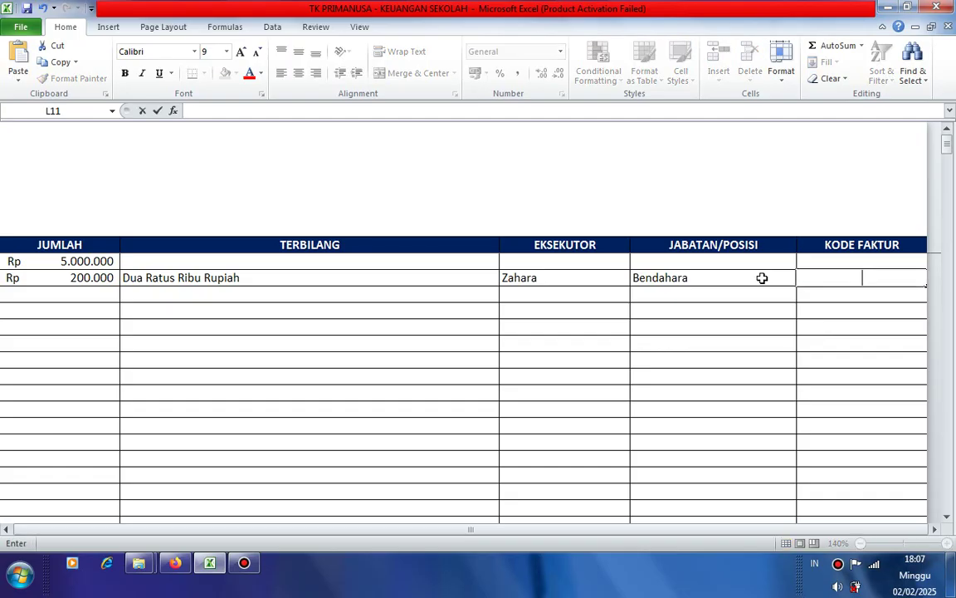
type("PG001")
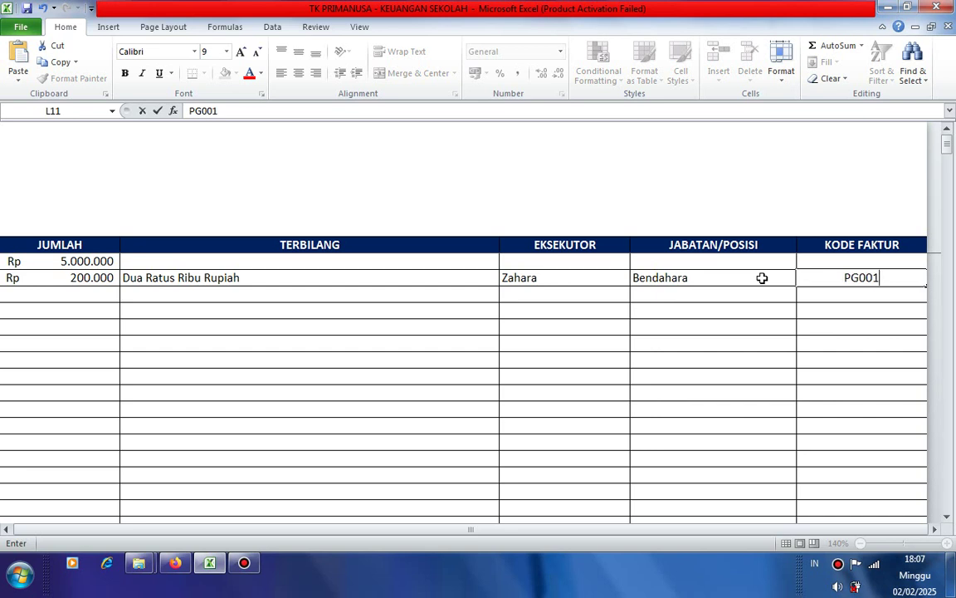
key("Return")
- Review transaction 2's row entries and return to column A
key("Up")
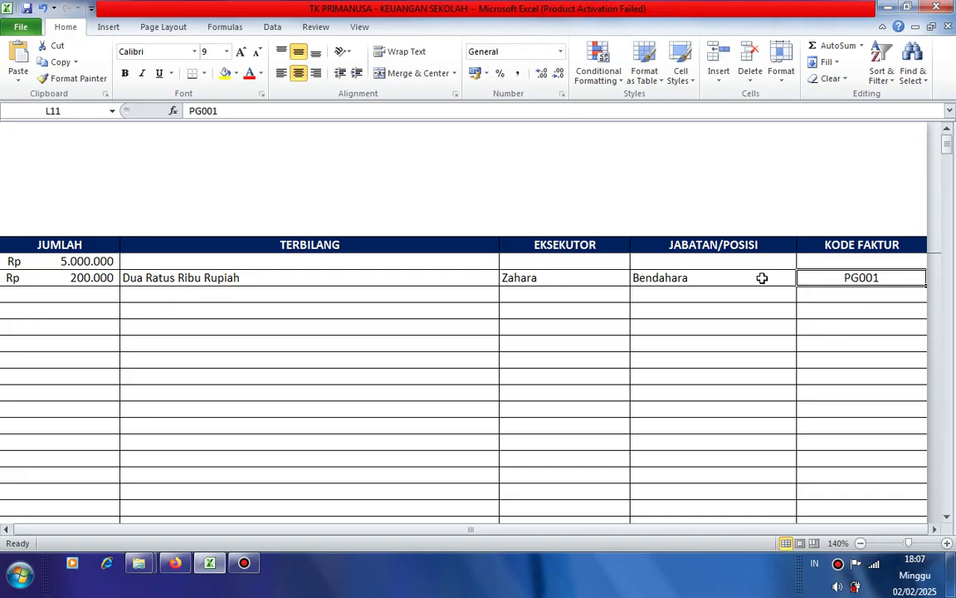
key("Left")
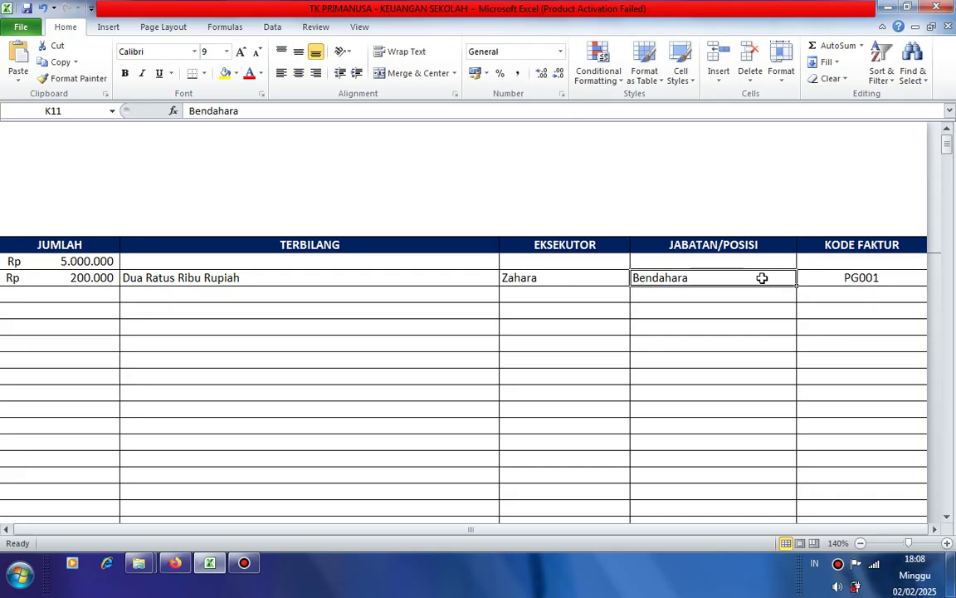
key("Left")
key("Left")
key("Home")
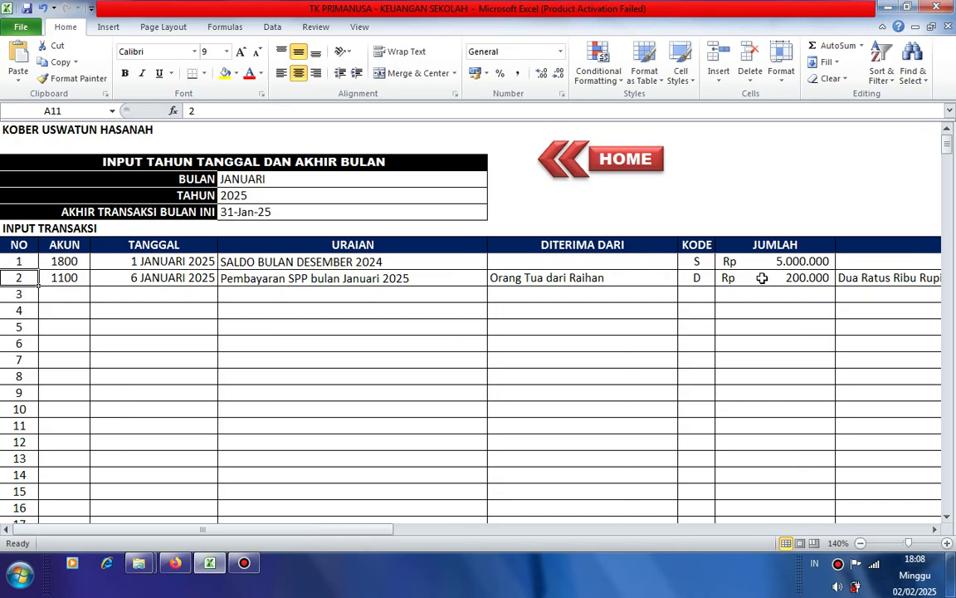
key("Right")
key("Right")
key("Right")
key("Right")
key("Right")
key("Right")
key("Right")
key("Right")
key("Right")
key("Right")
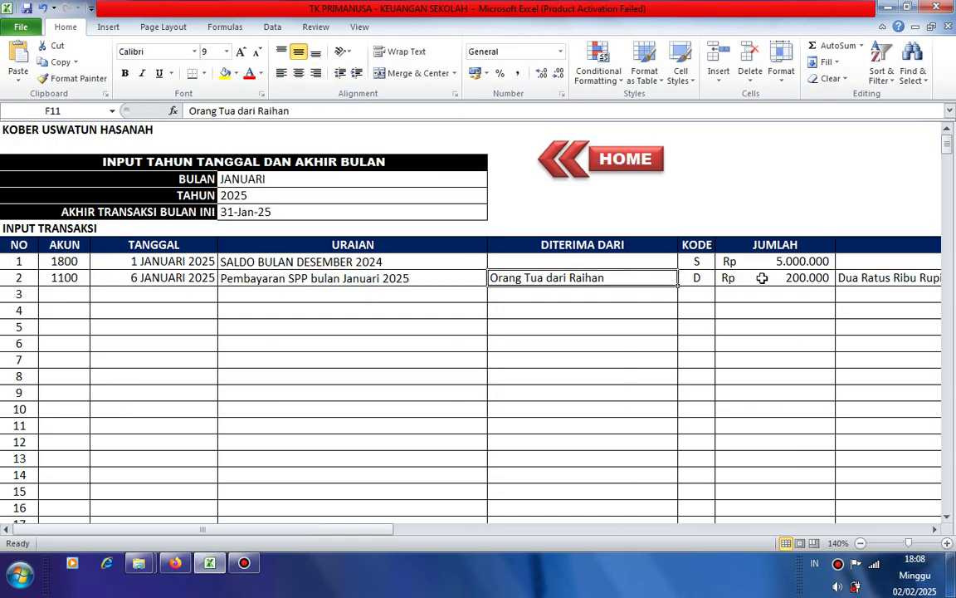
key("Right")
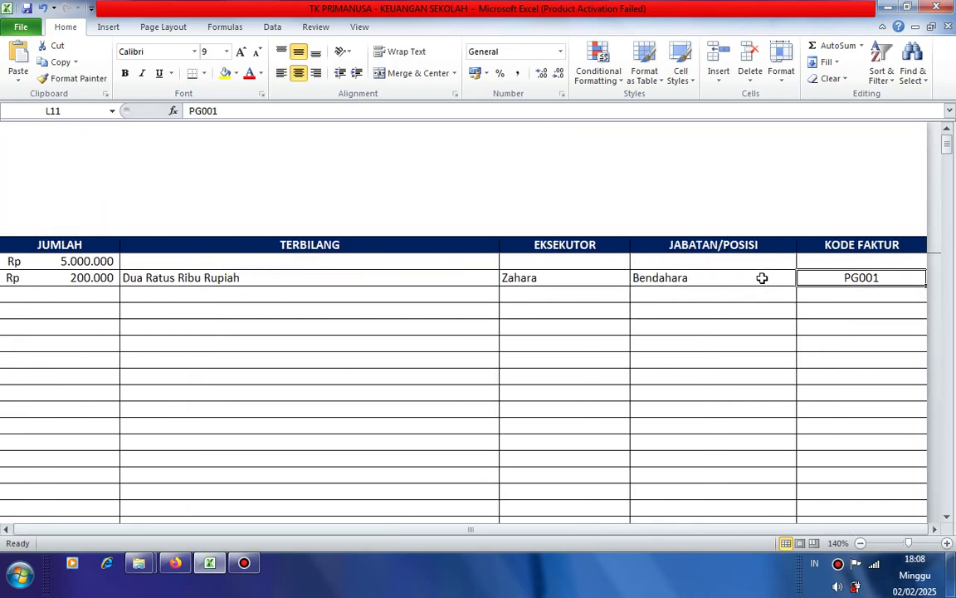
key("Left")
key("Home")
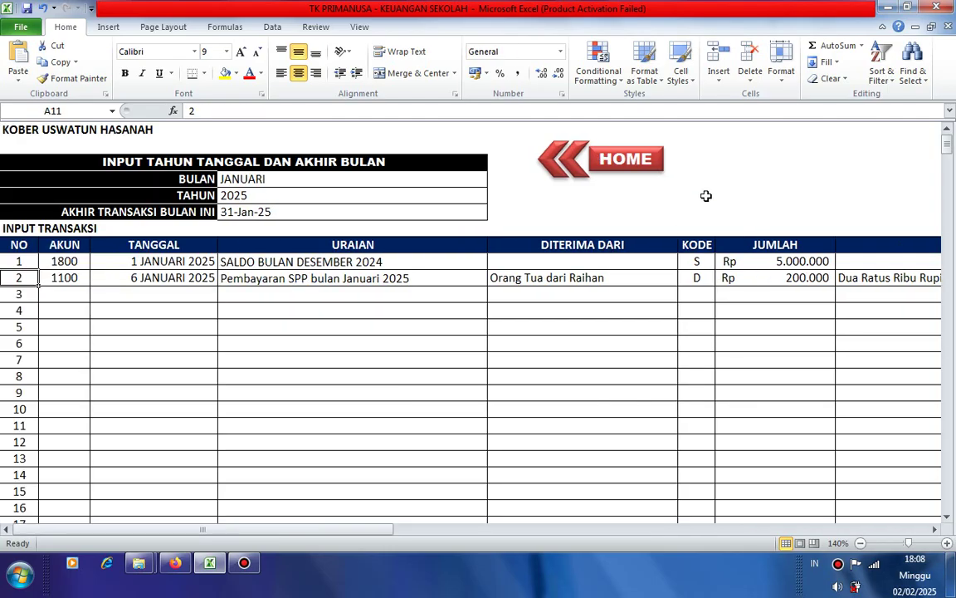
- Show transaction 2 on the Kwitansi slip via the K9 dropdown, then go back to HOME
left_click(629, 163)
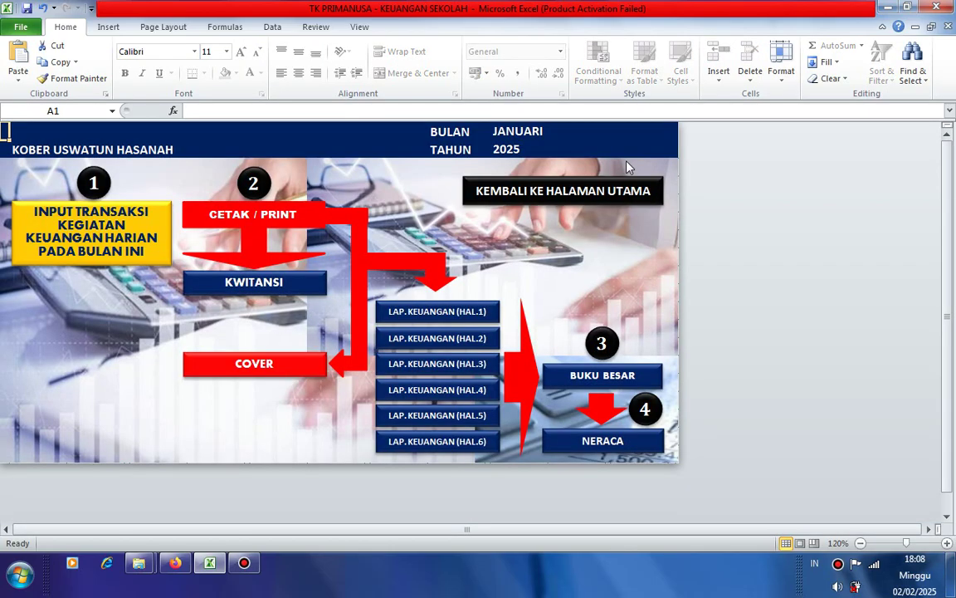
left_click(245, 284)
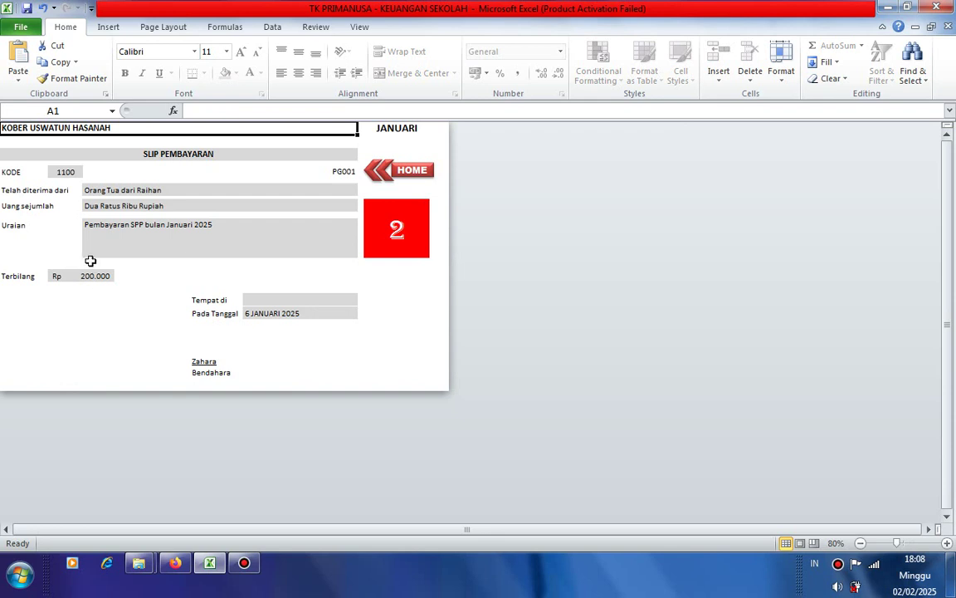
left_click(397, 227)
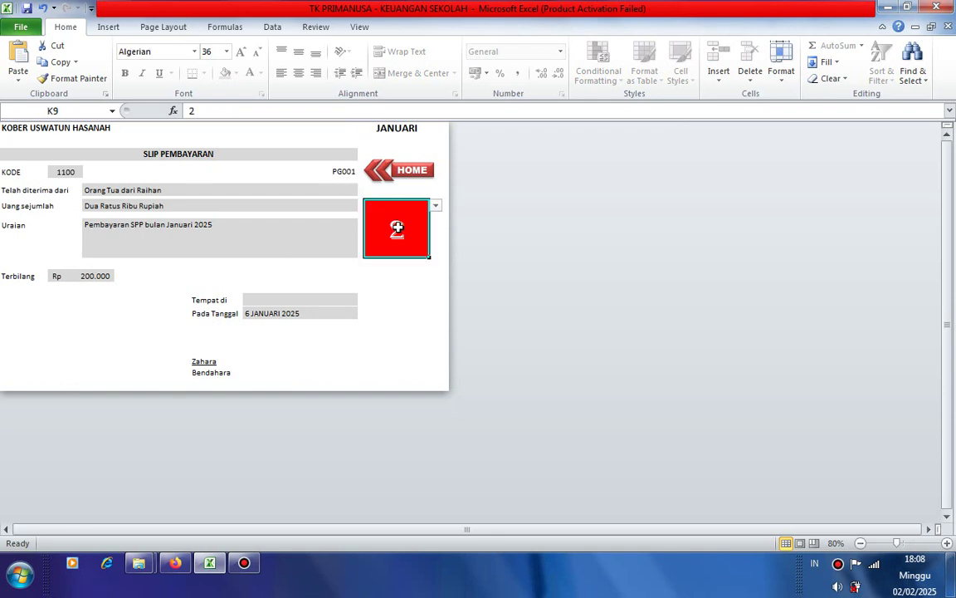
left_click(435, 206)
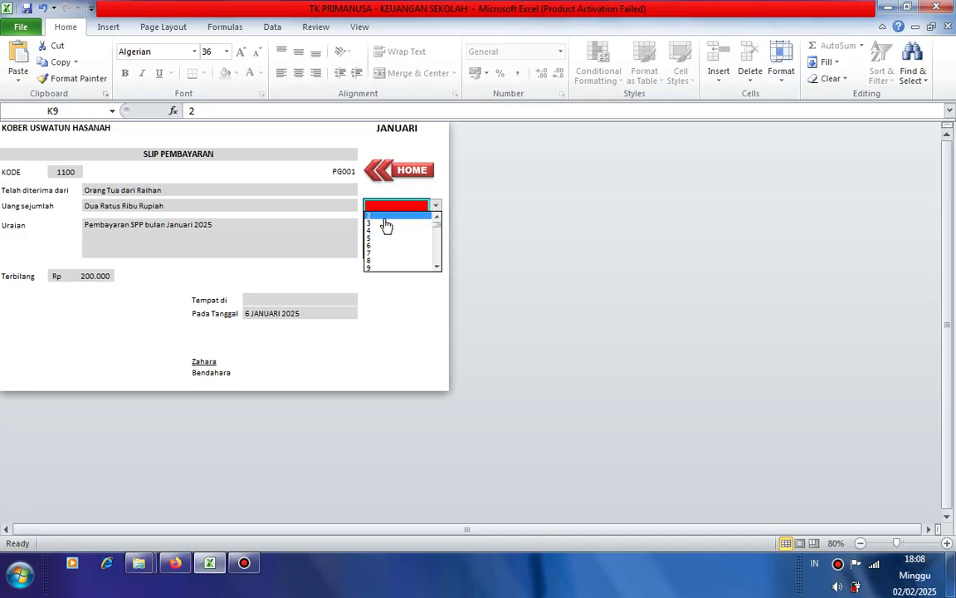
left_click(373, 217)
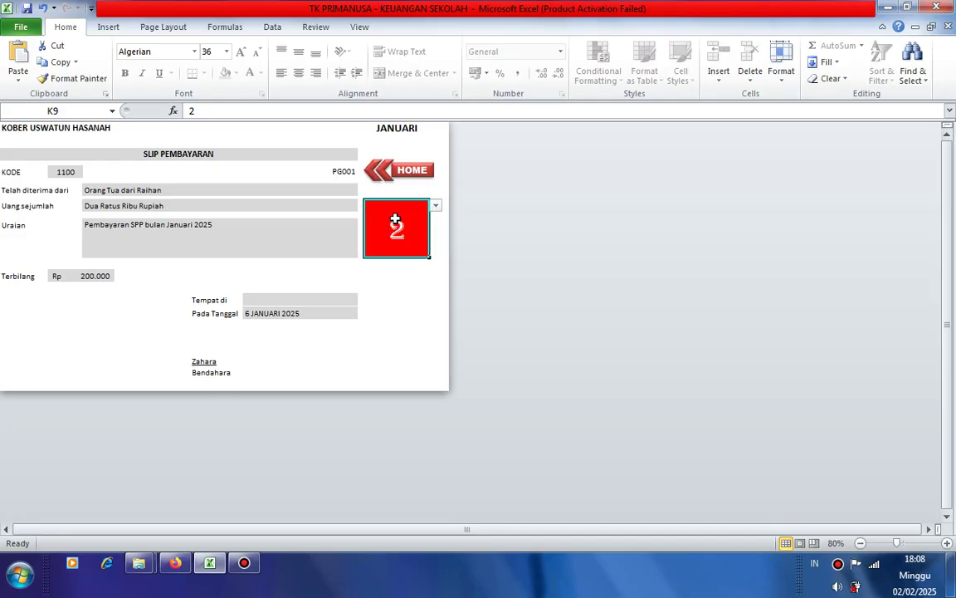
left_click(435, 207)
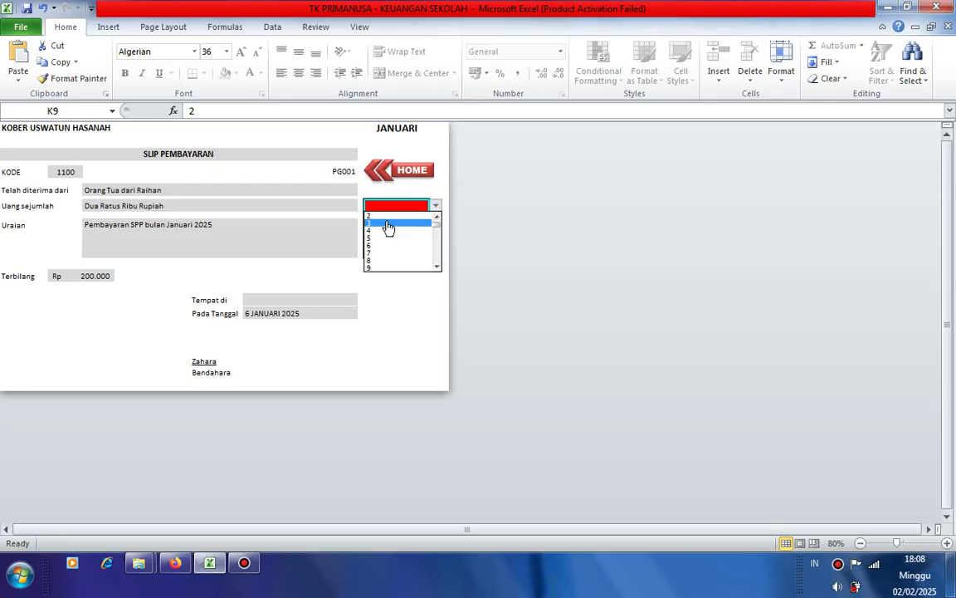
left_click(388, 218)
left_click(416, 173)
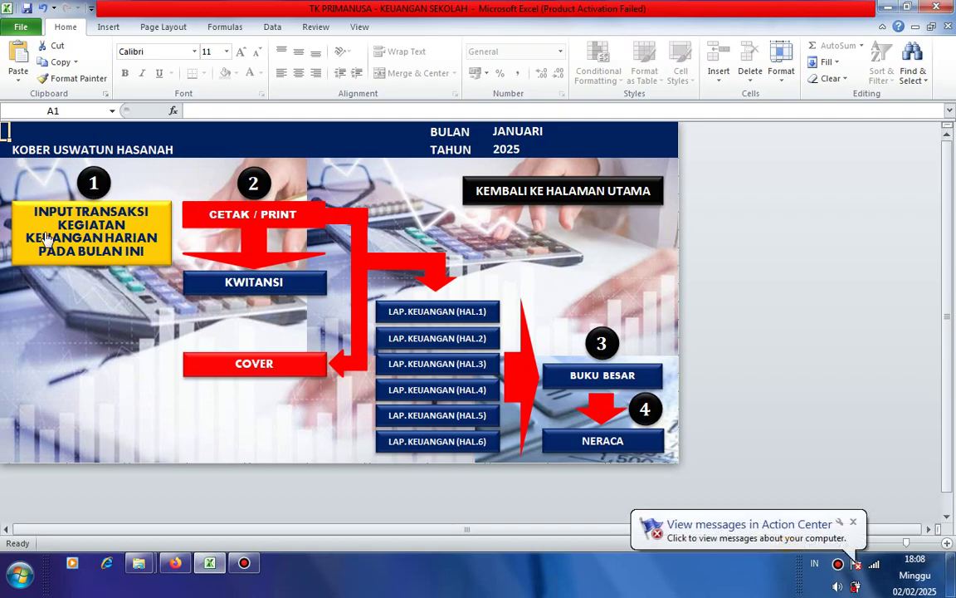
- Enter account 1100 and date 7 JANUARI 2025 for transaction 3
left_click(76, 214)
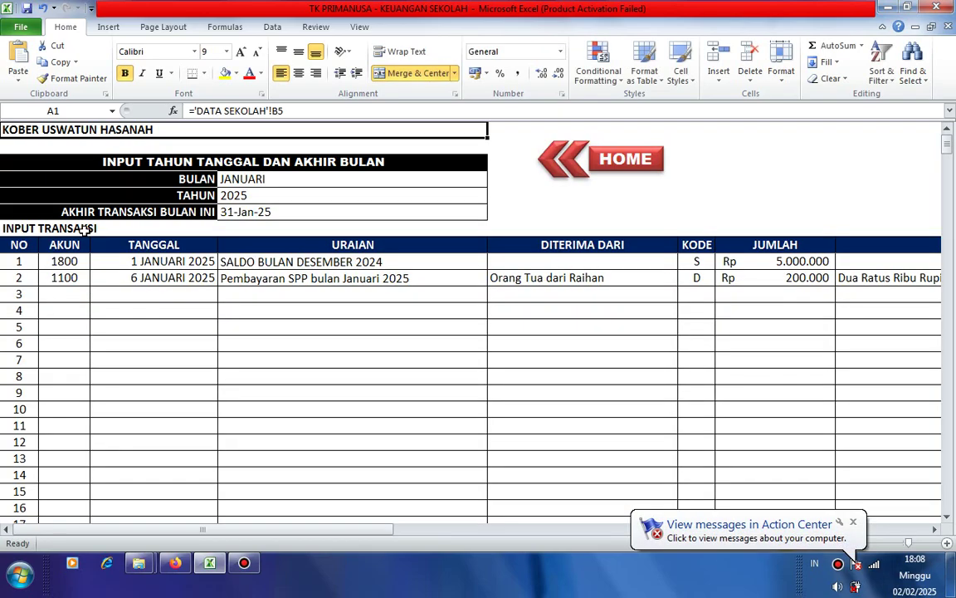
left_click(65, 295)
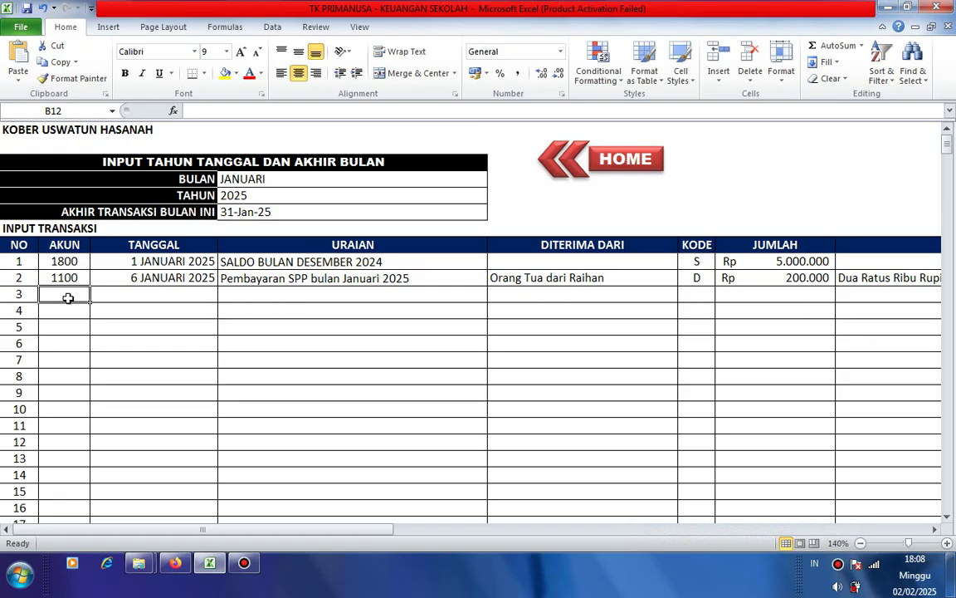
type("11")
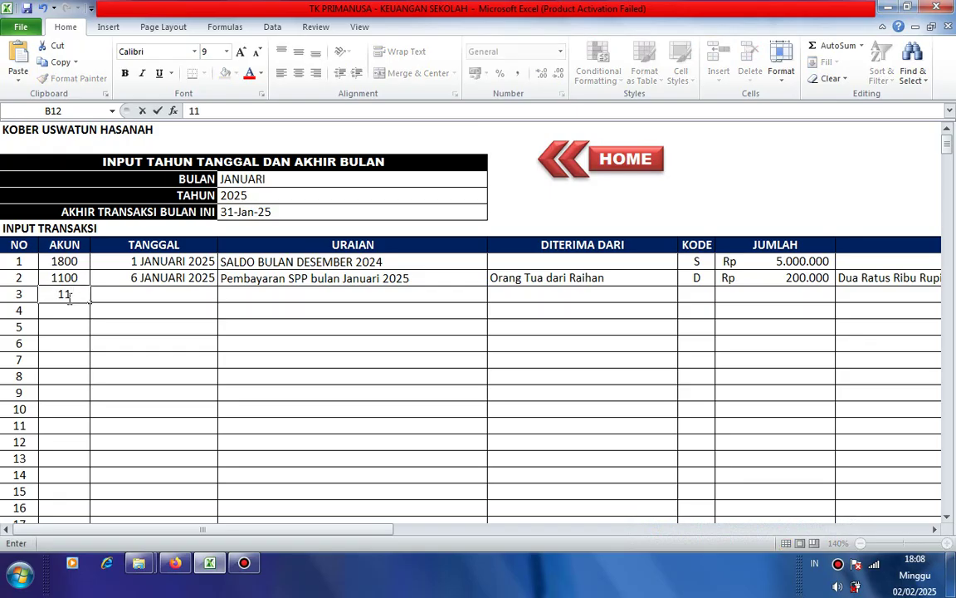
type("00")
key("Tab")
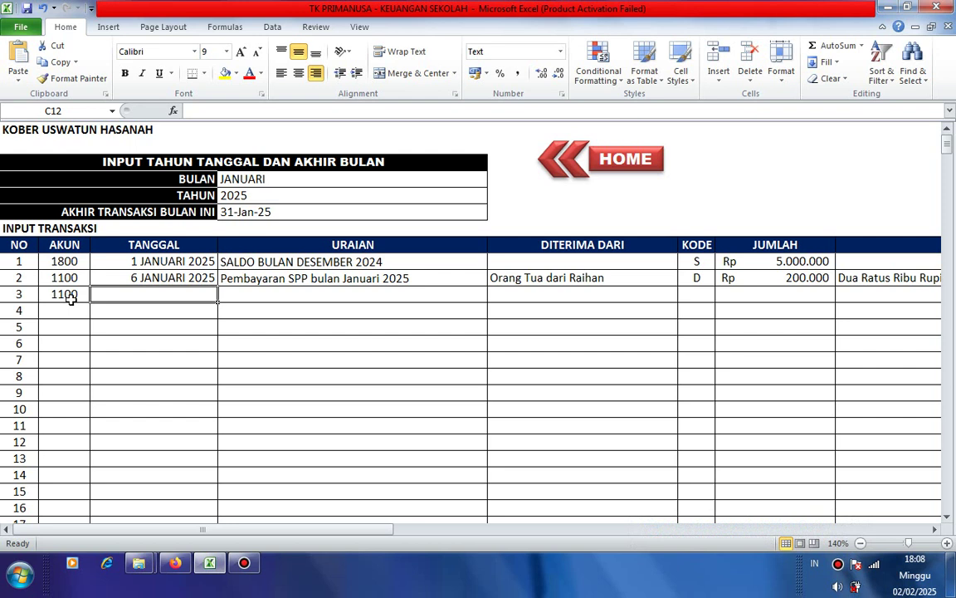
type("7 J")
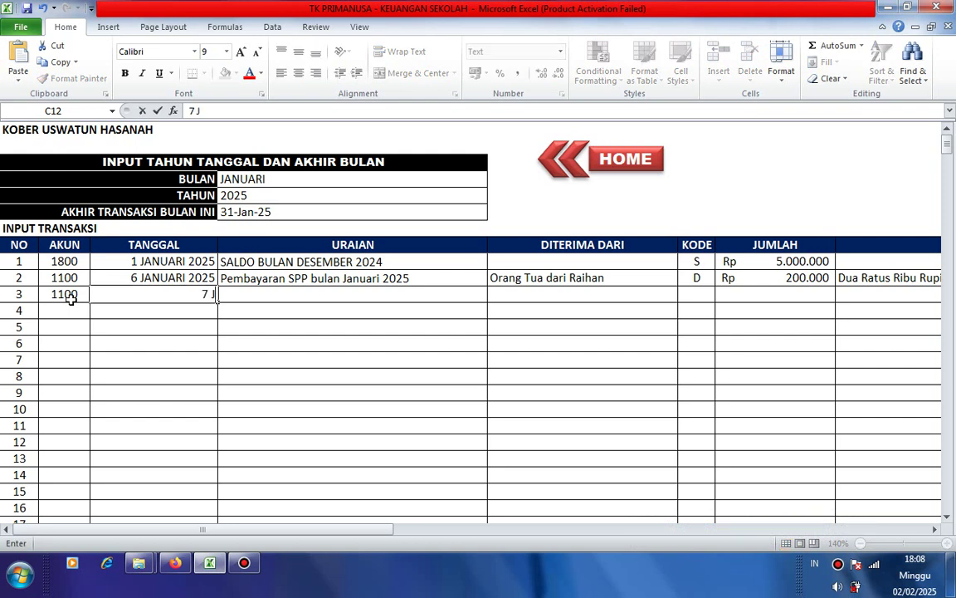
type("ANUARI 2025")
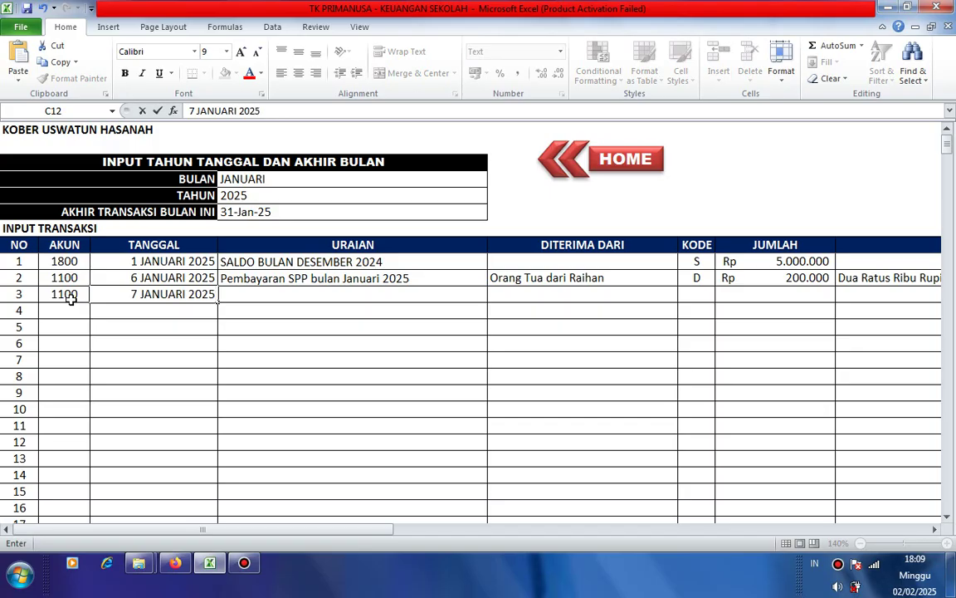
key("Tab")
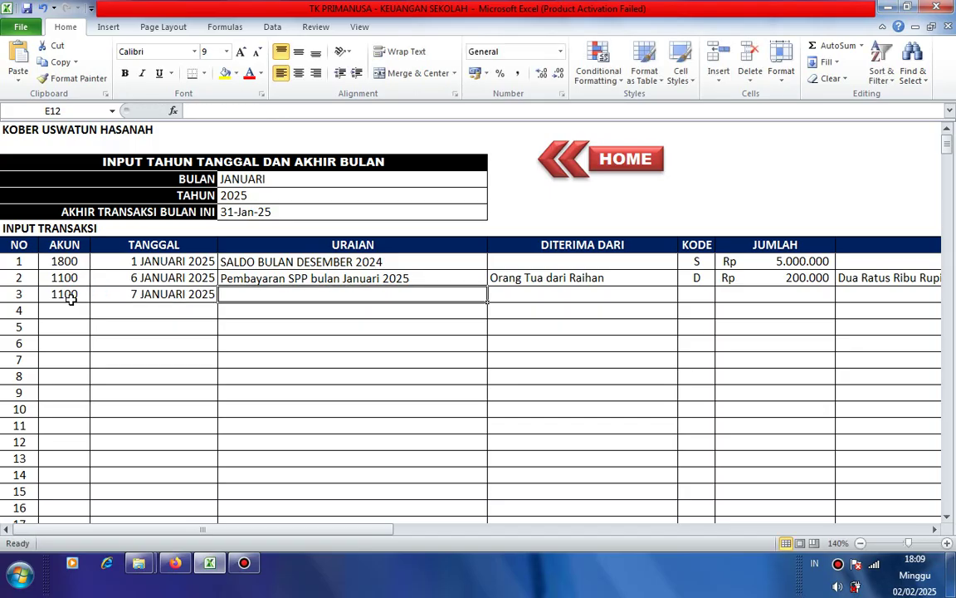
- Add the January 2025 SPP payment description, the student's parent as payer, and code D
type("p")
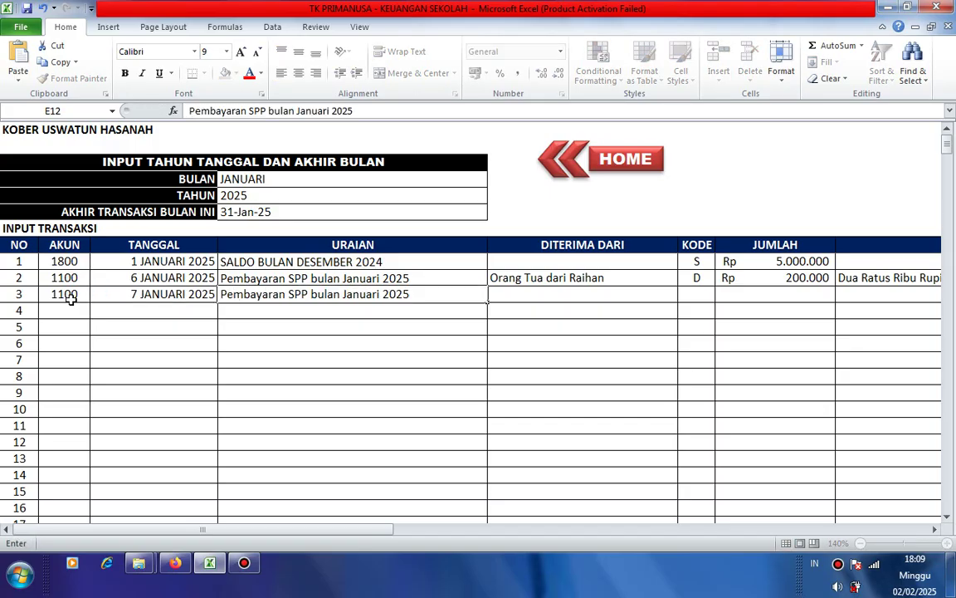
key("Tab")
type("oRANG ")
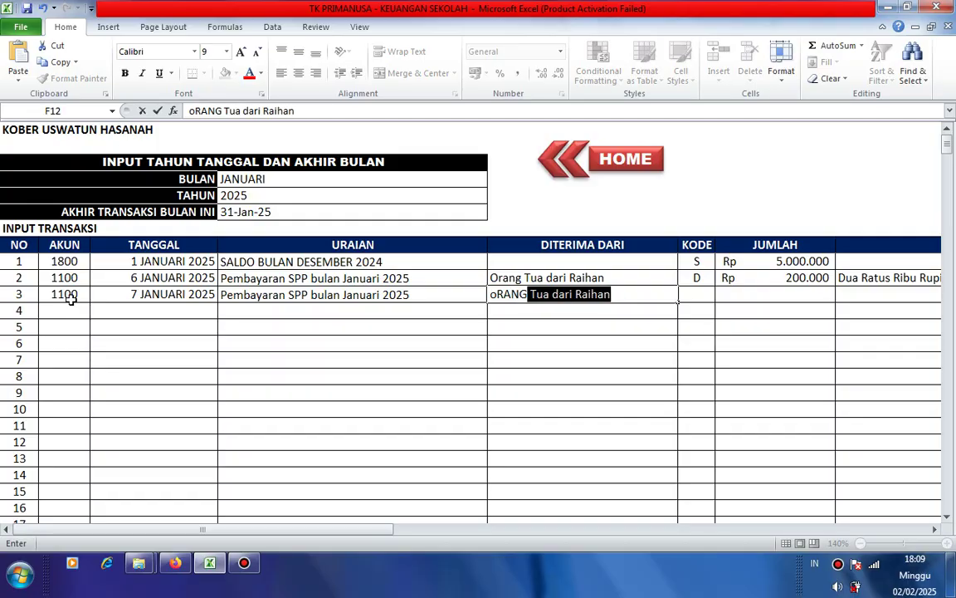
type("Tua ")
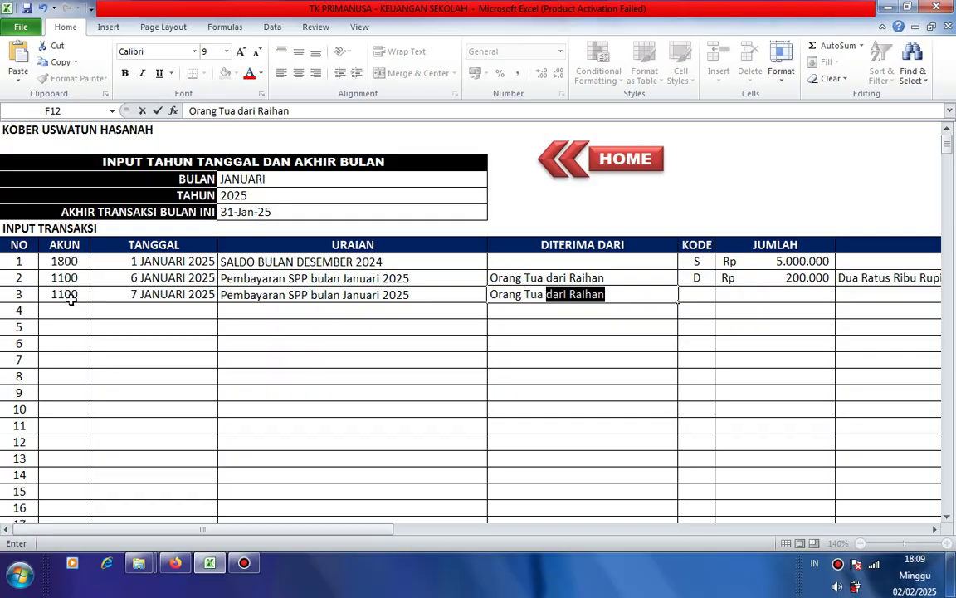
type("dari Kamila")
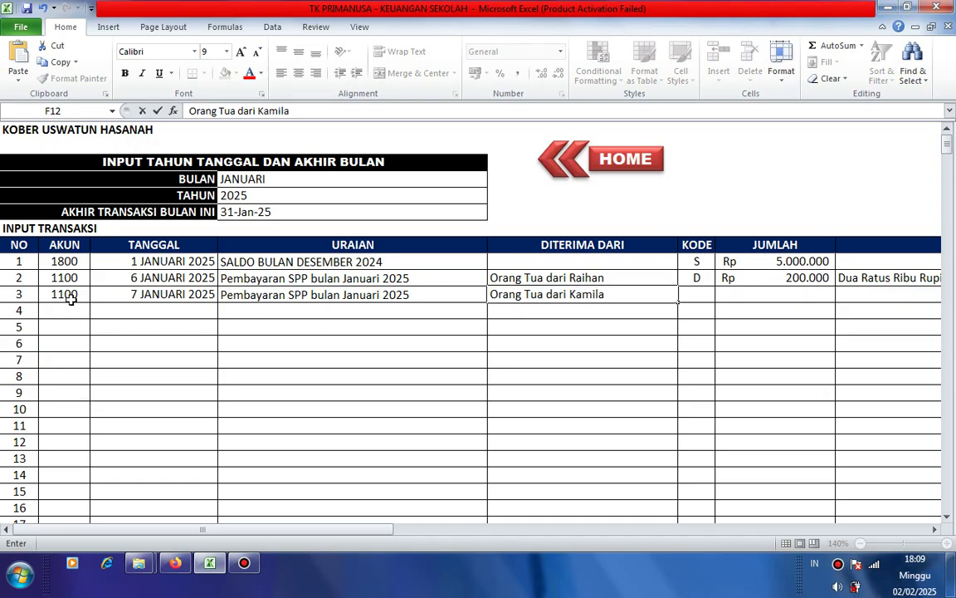
key("Tab")
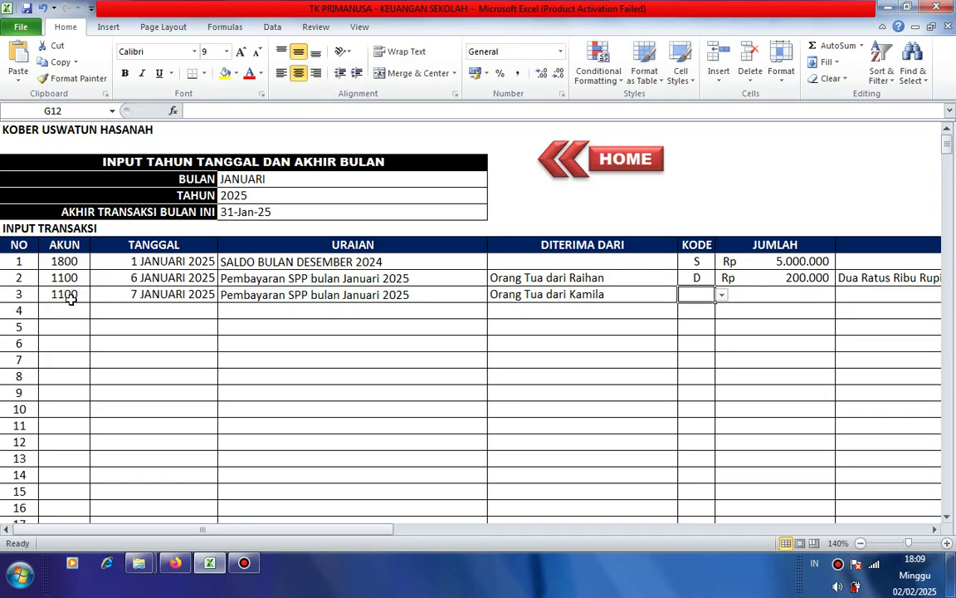
left_click(722, 299)
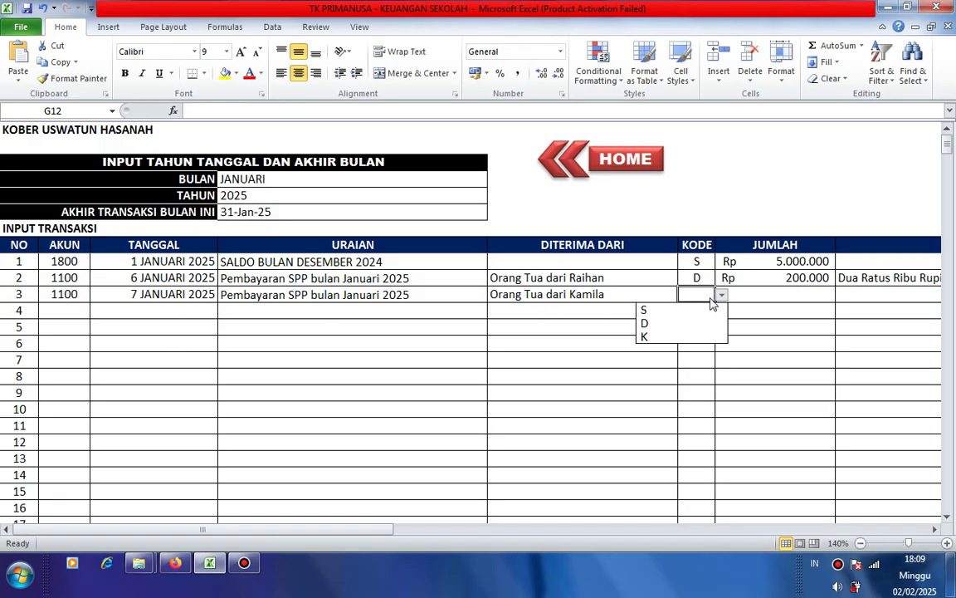
left_click(665, 326)
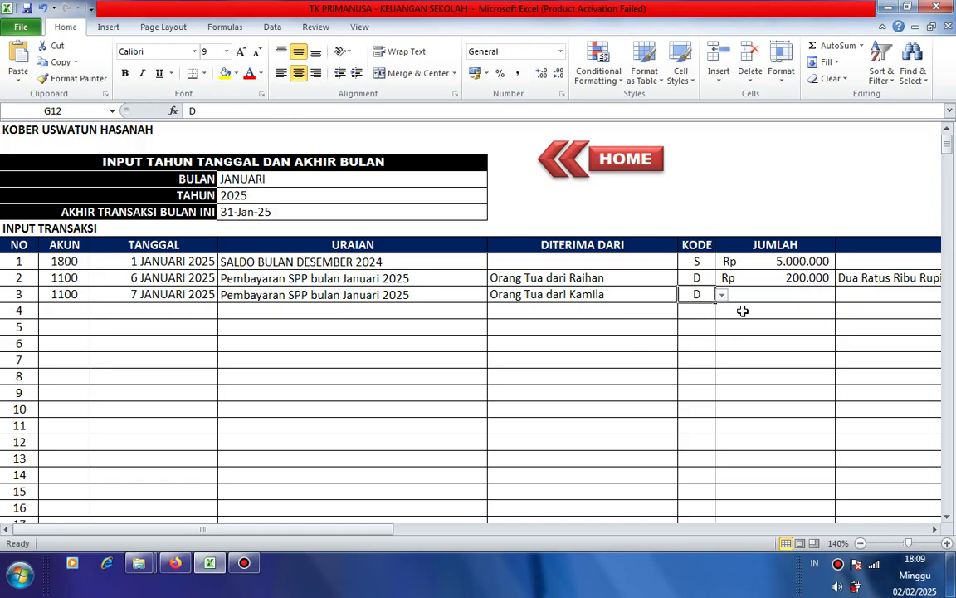
left_click(783, 293)
- Enter 200000 as transaction 3's amount and Dua Ratus Ribu Rupiah in words
type("2000")
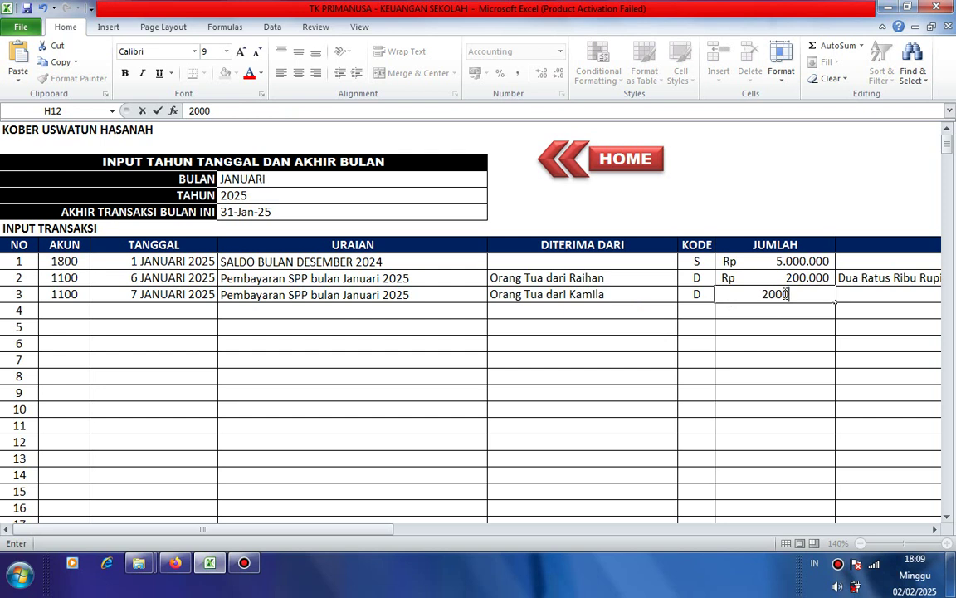
key("BackSpace")
type("00000")
key("Tab")
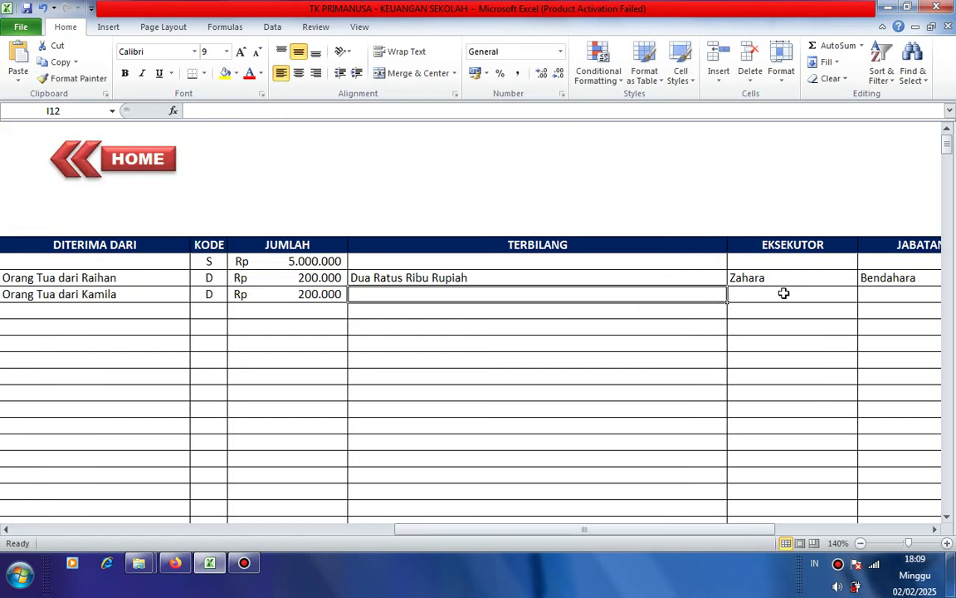
type("d")
key("Tab")
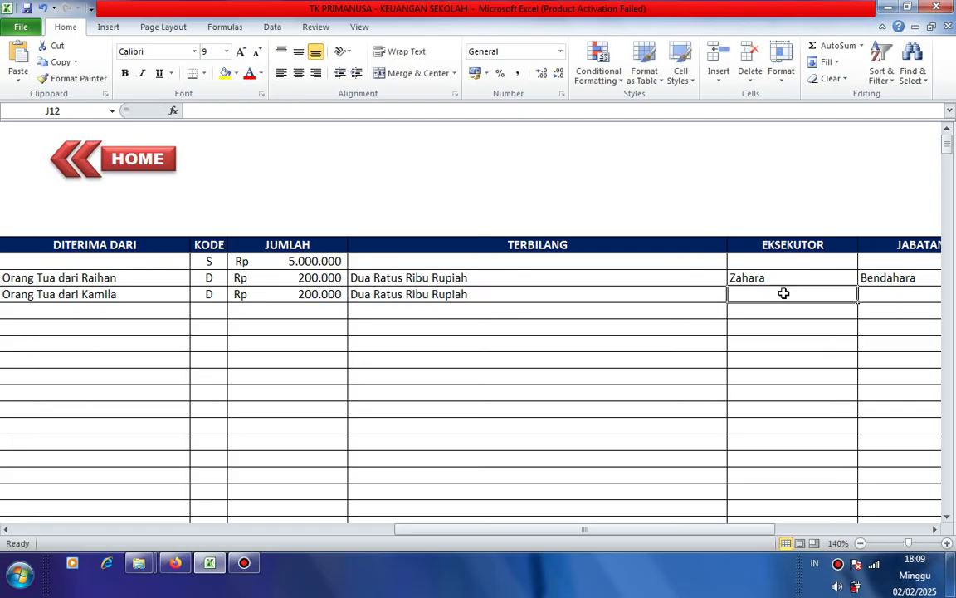
- Autofill the executor and Bendahara position, then enter invoice code PG002
type("z")
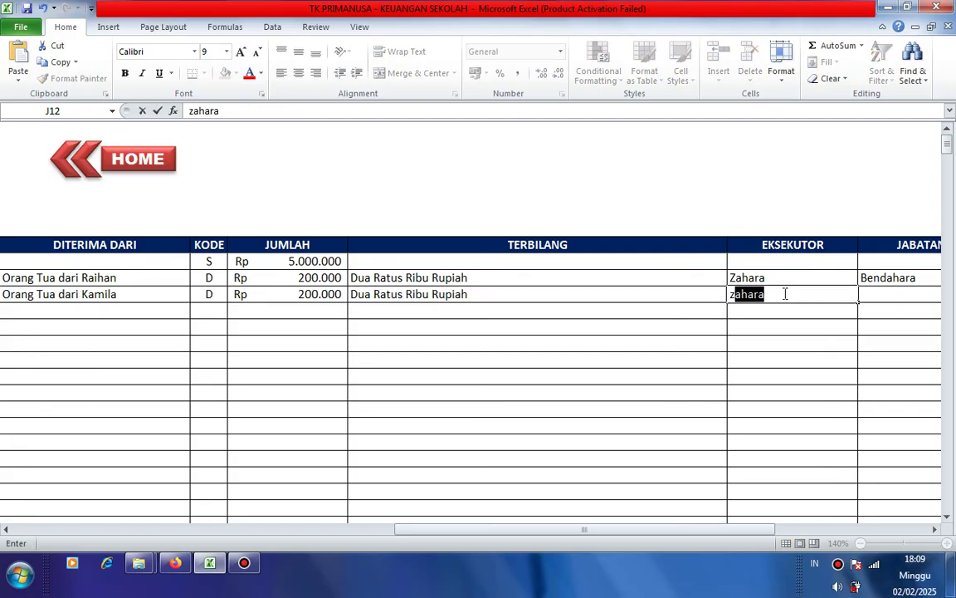
key("Tab")
type("b")
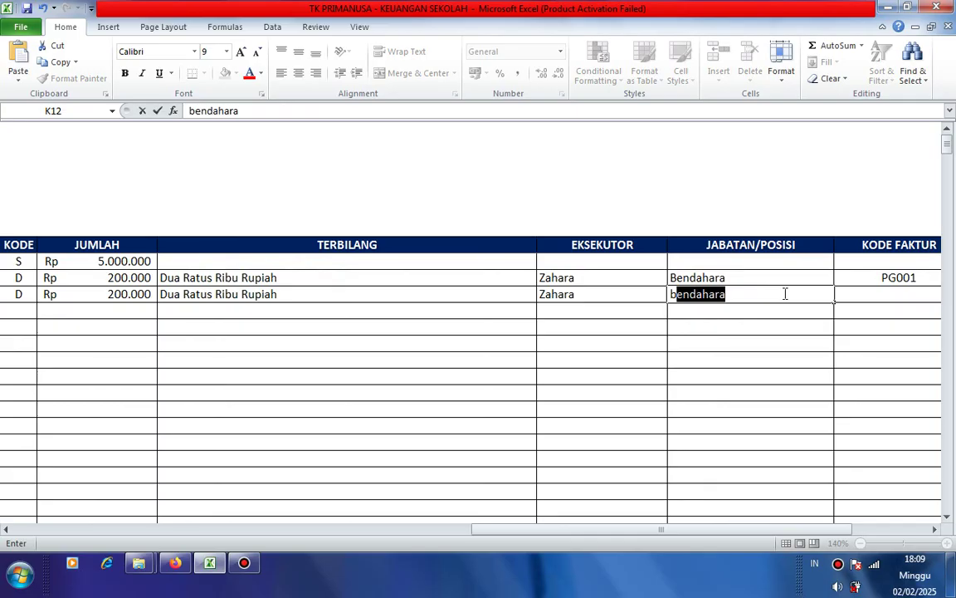
key("Tab")
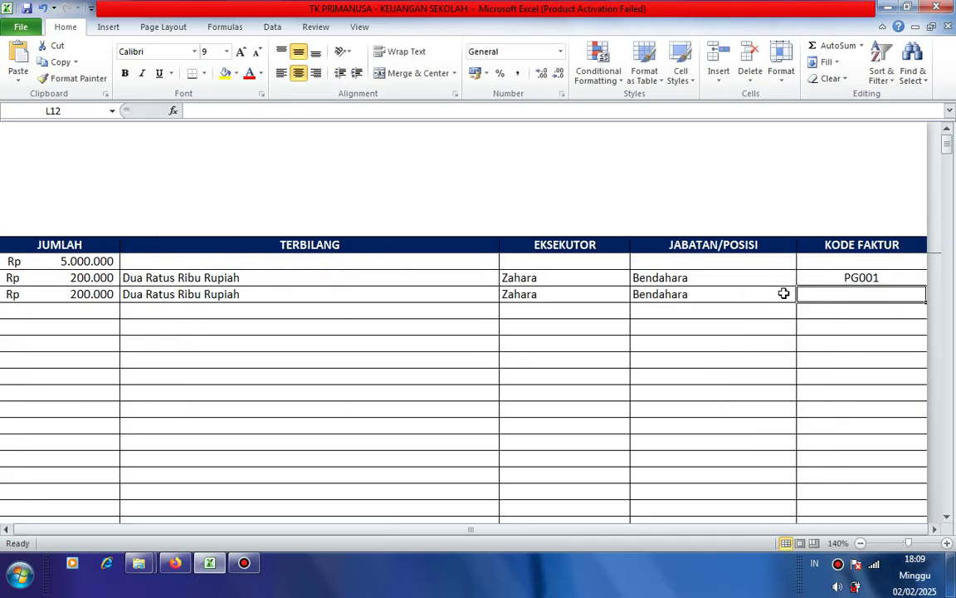
type("pg")
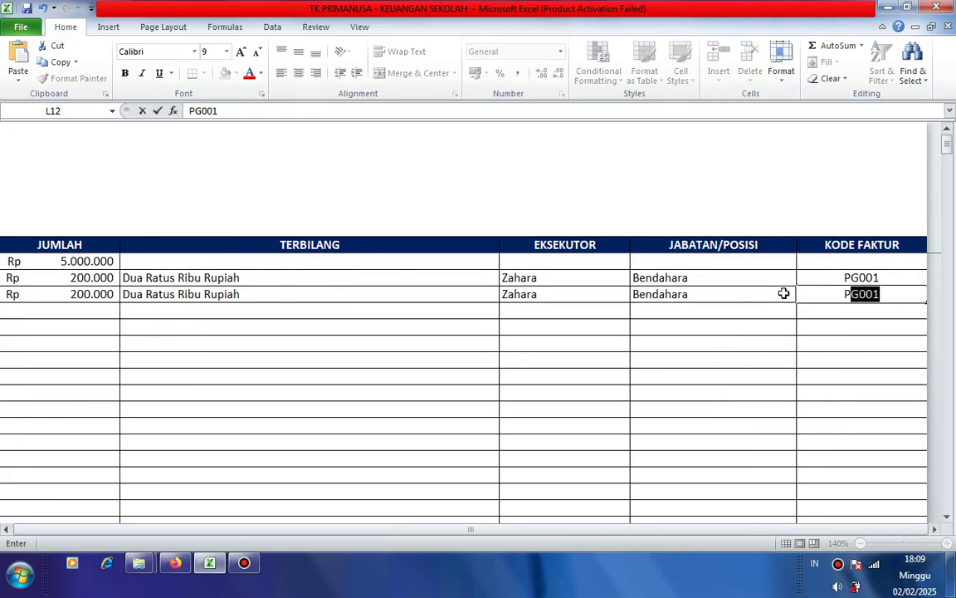
type("002")
key("Return")
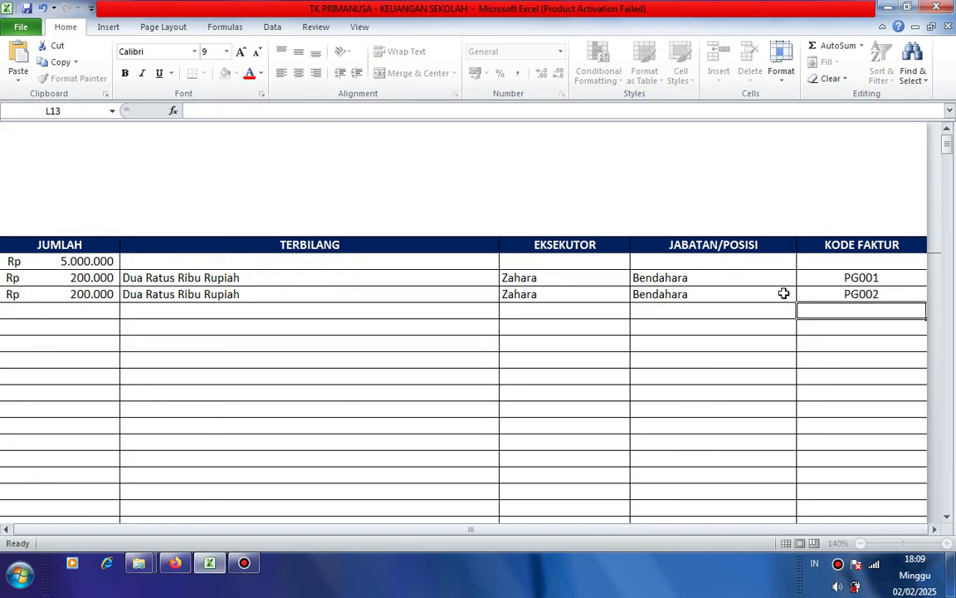
left_click_drag(743, 531, 326, 534)
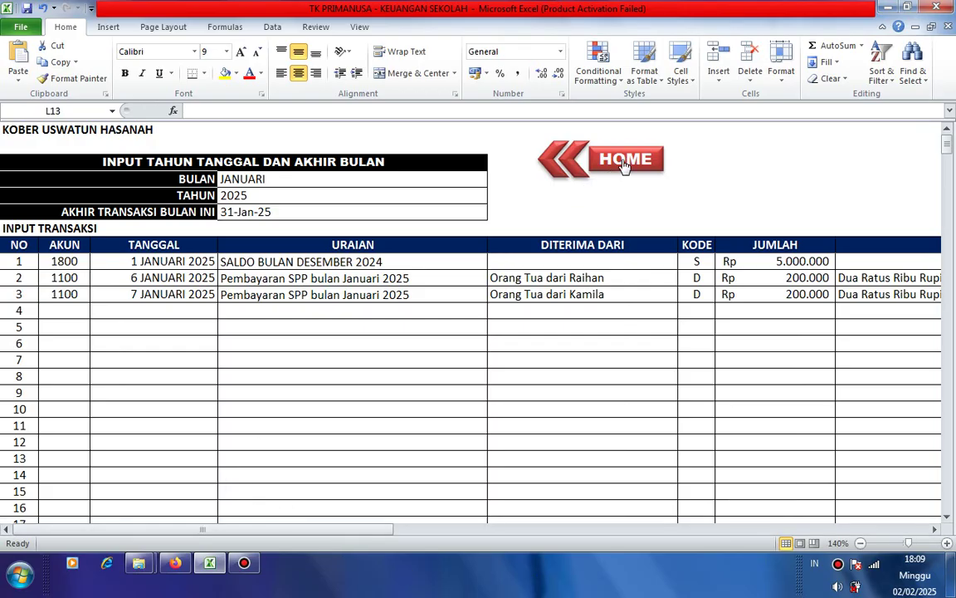
- Set the Kwitansi slip's number cell K9 to 3 to display transaction 3
left_click(624, 163)
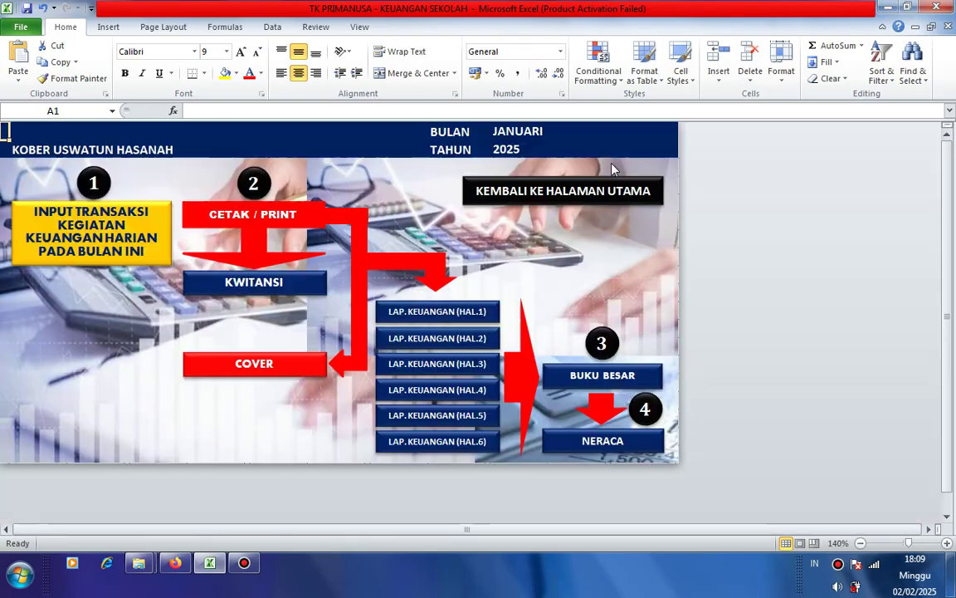
left_click(271, 280)
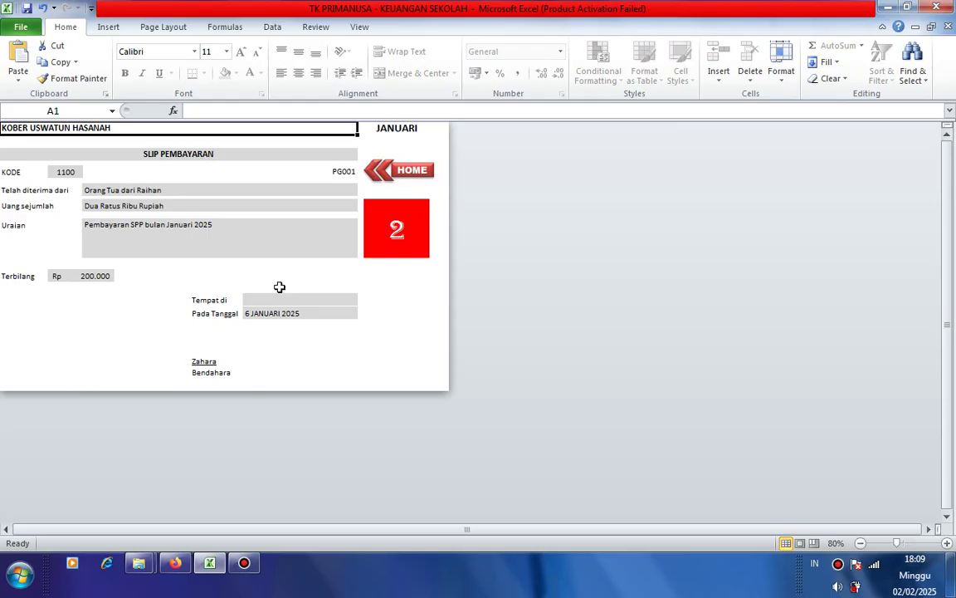
left_click(411, 221)
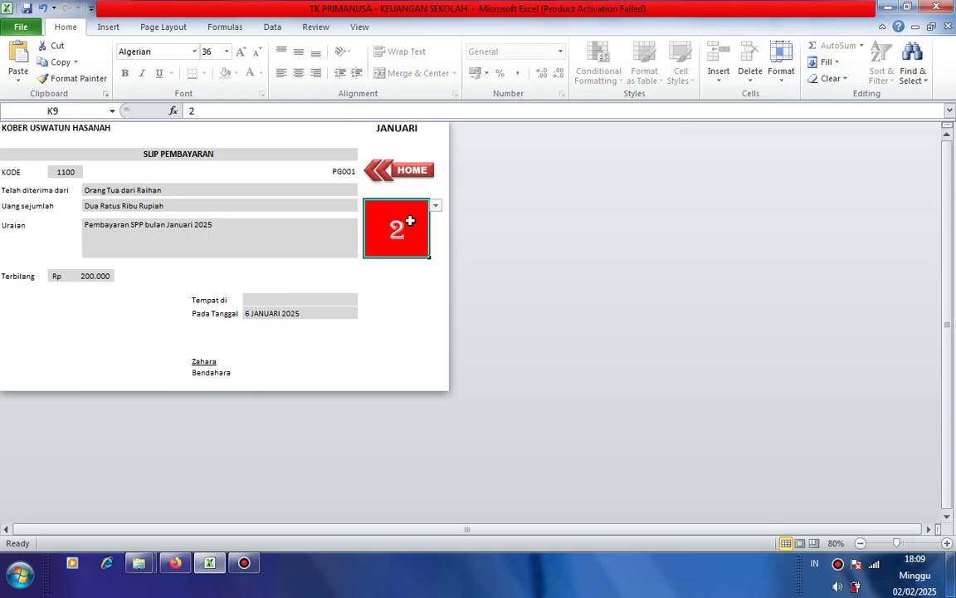
type("3")
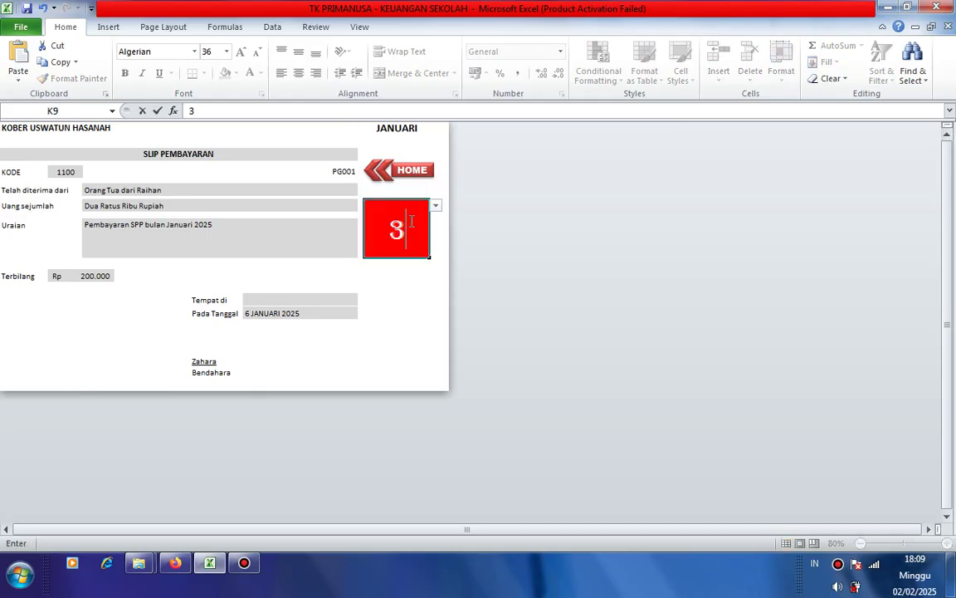
key("Return")
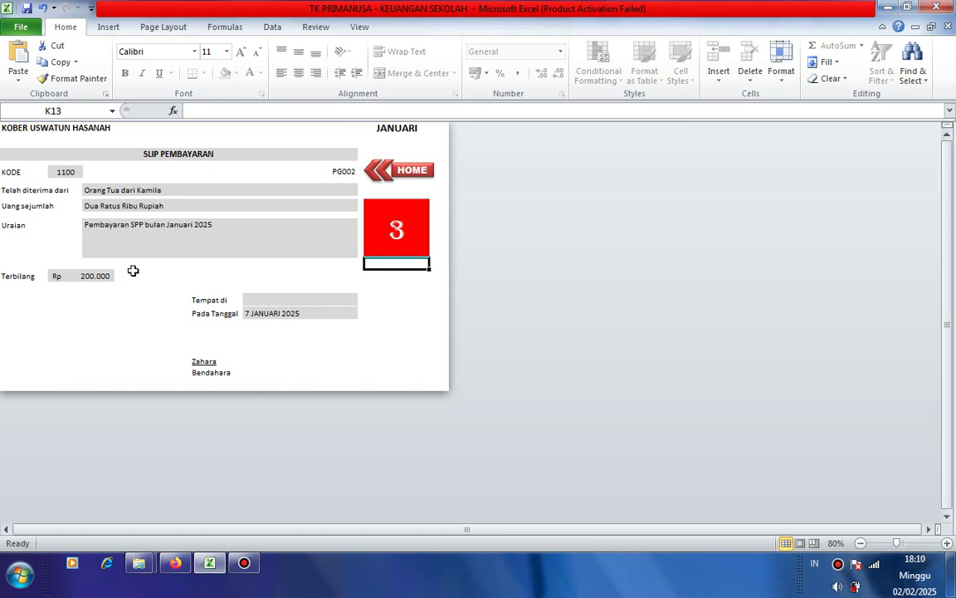
scroll(133, 271, "down", 2)
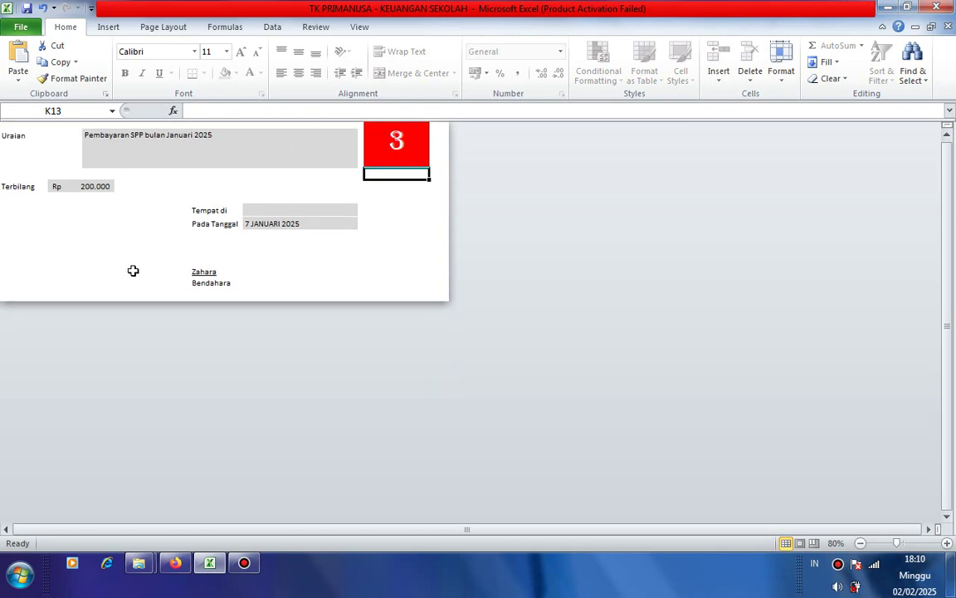
scroll(133, 271, "up", 1)
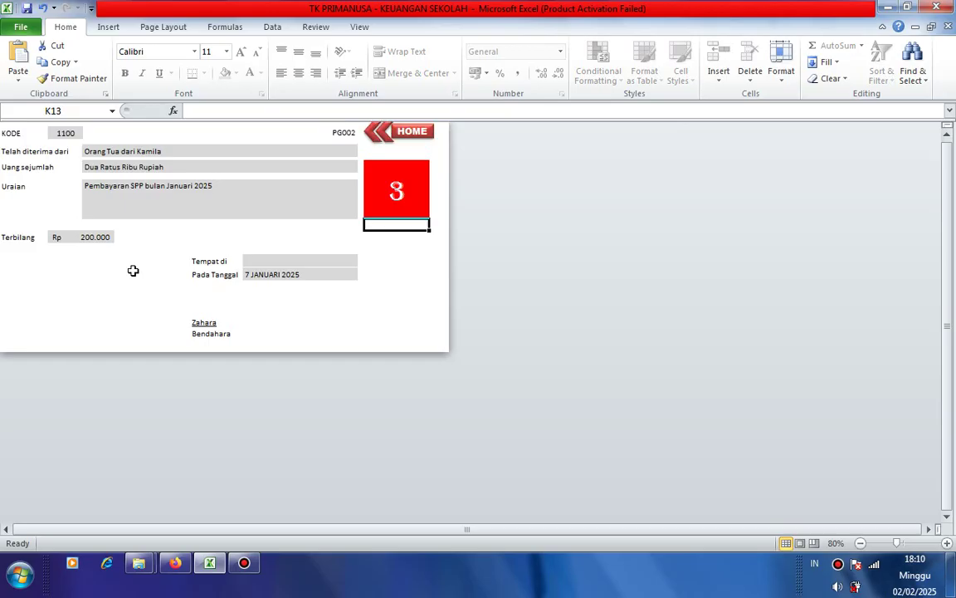
scroll(133, 270, "up", 1)
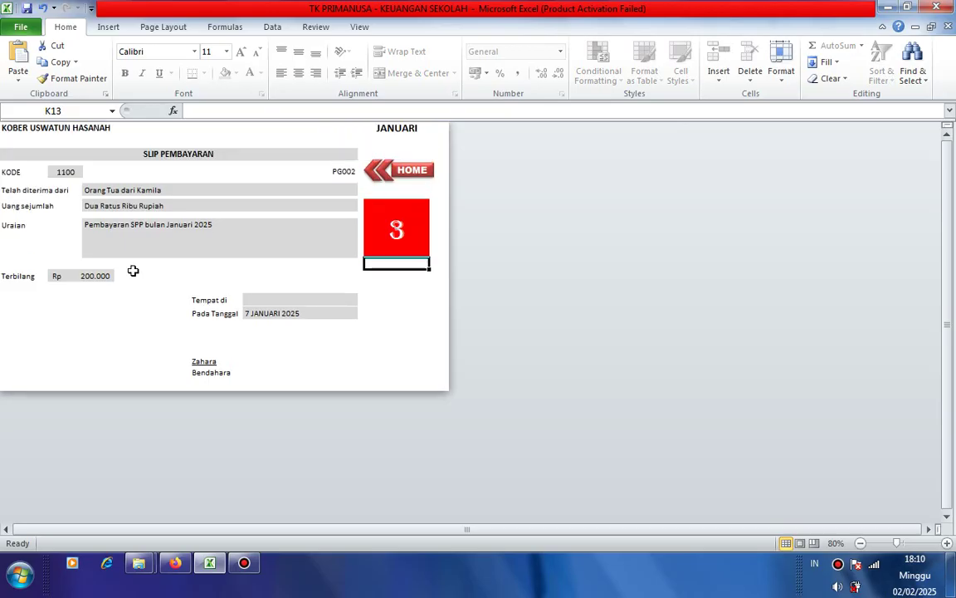
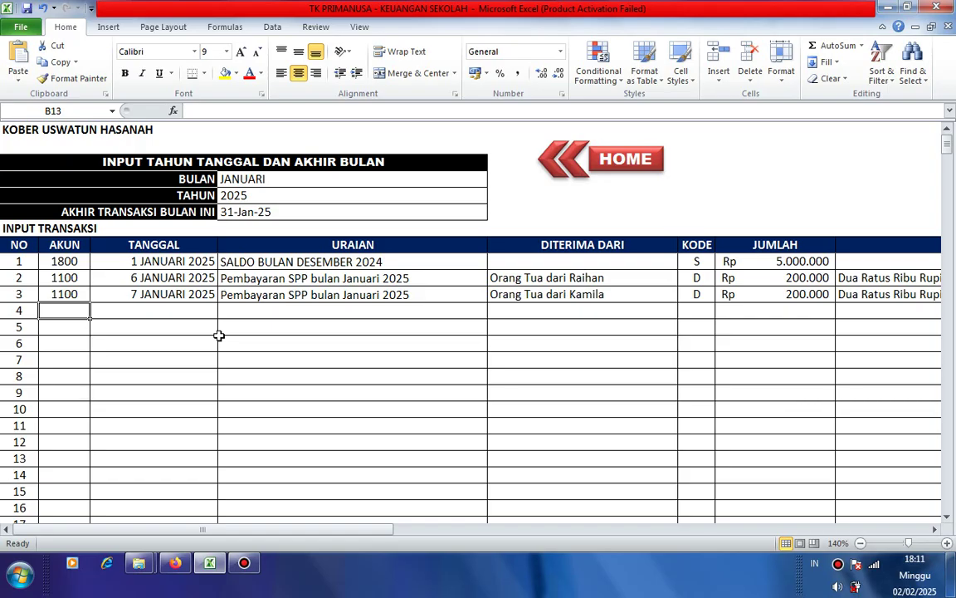
- Enter account 3000 in B13 and correct C13 to the AutoComplete date 7 JANUARI 2025
type("3000")
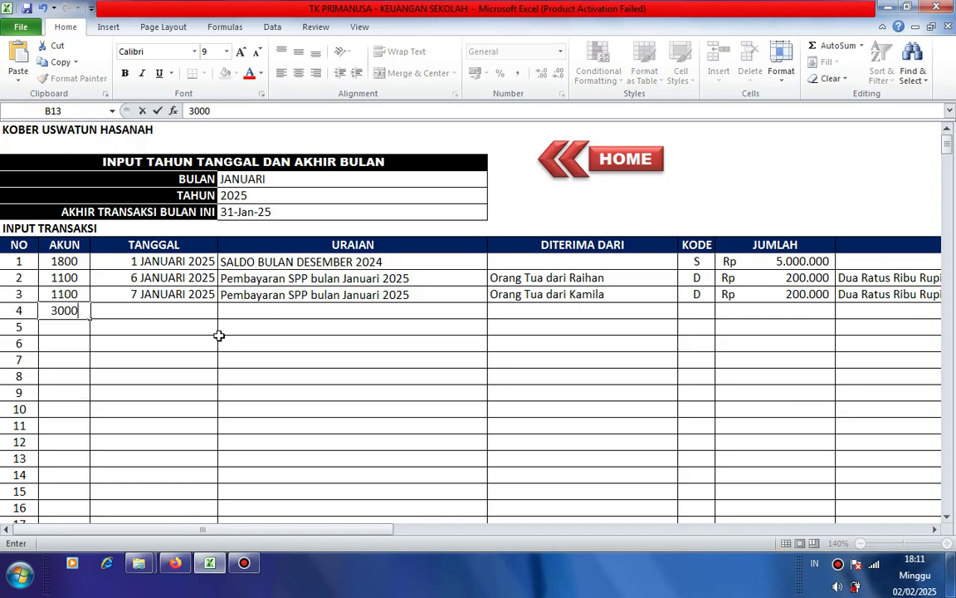
key("Tab")
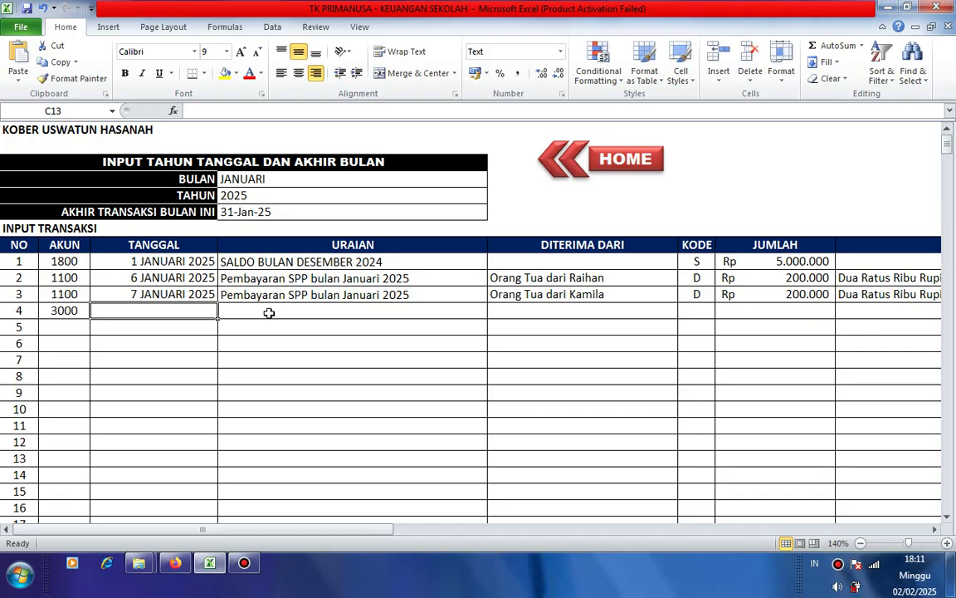
type("7")
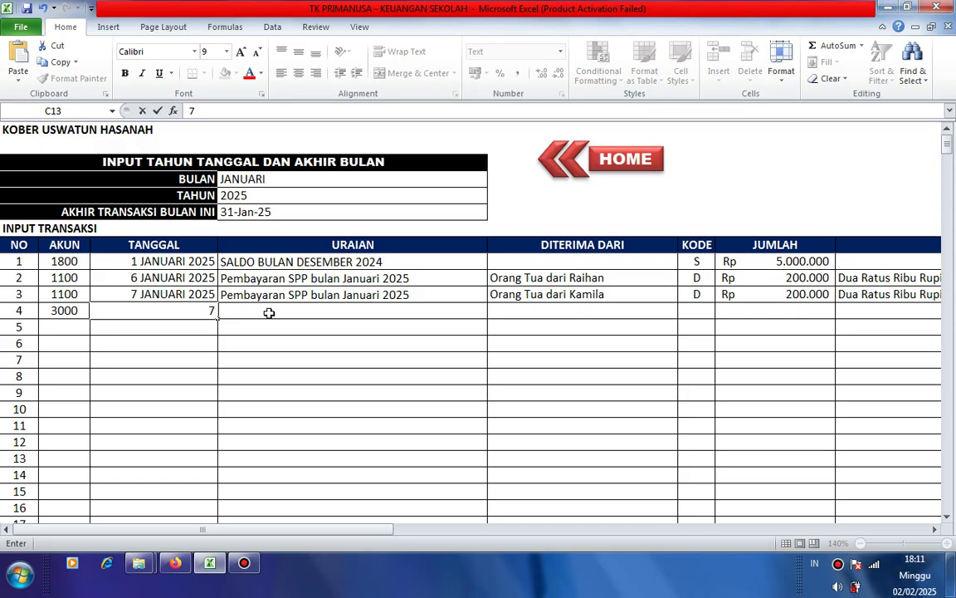
key("Tab")
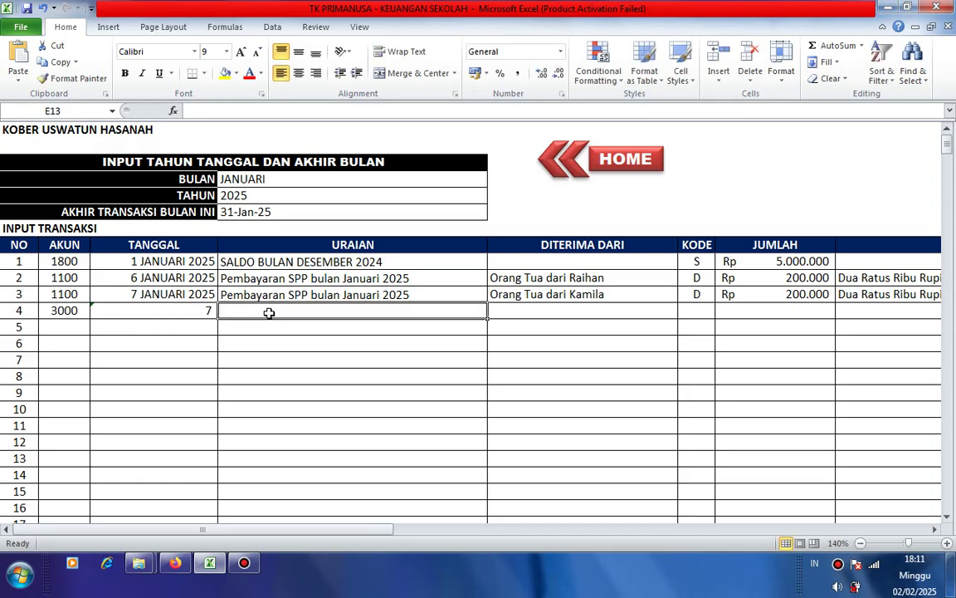
type("jn")
key("BackSpace")
key("BackSpace")
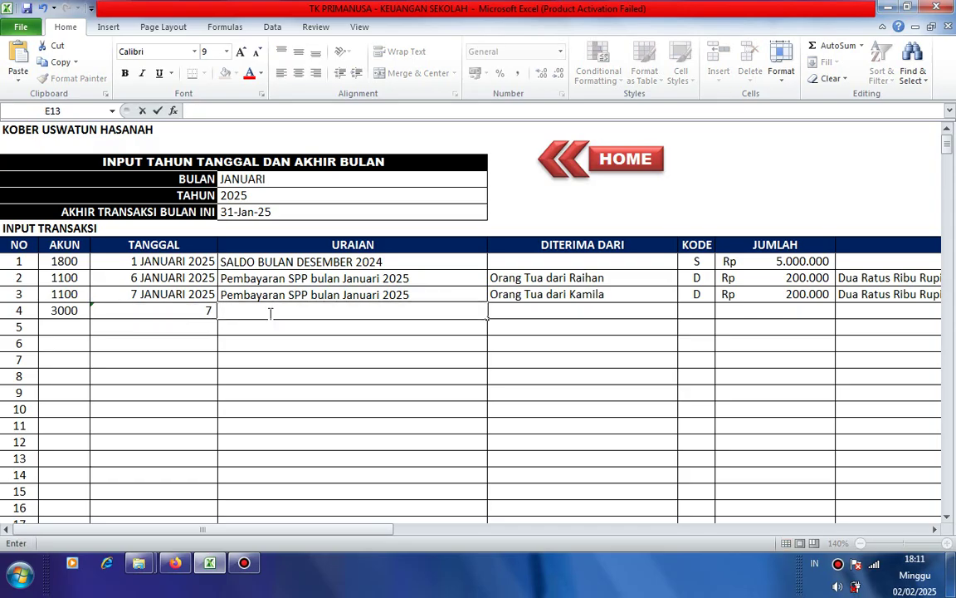
left_click(203, 312)
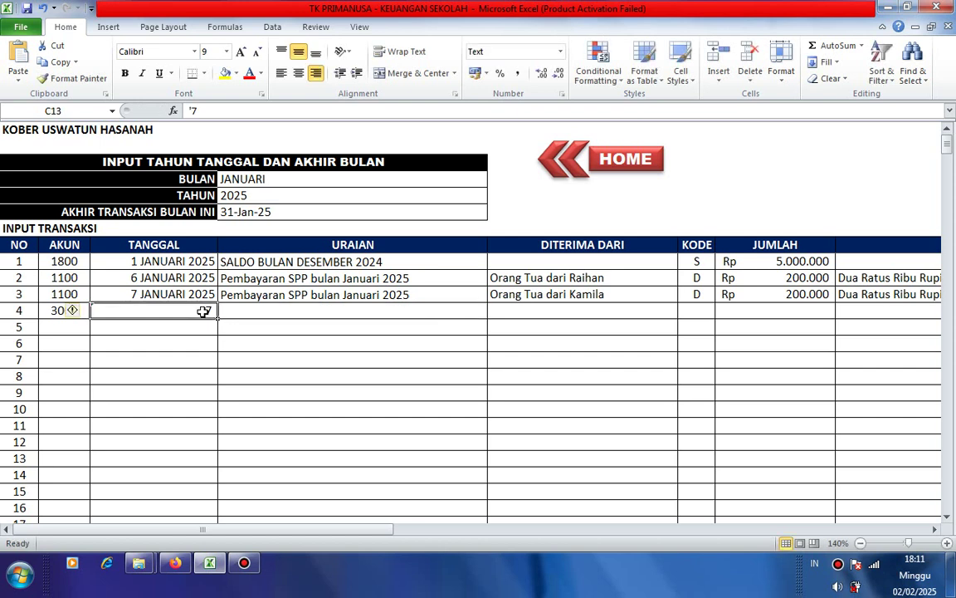
type("7 J")
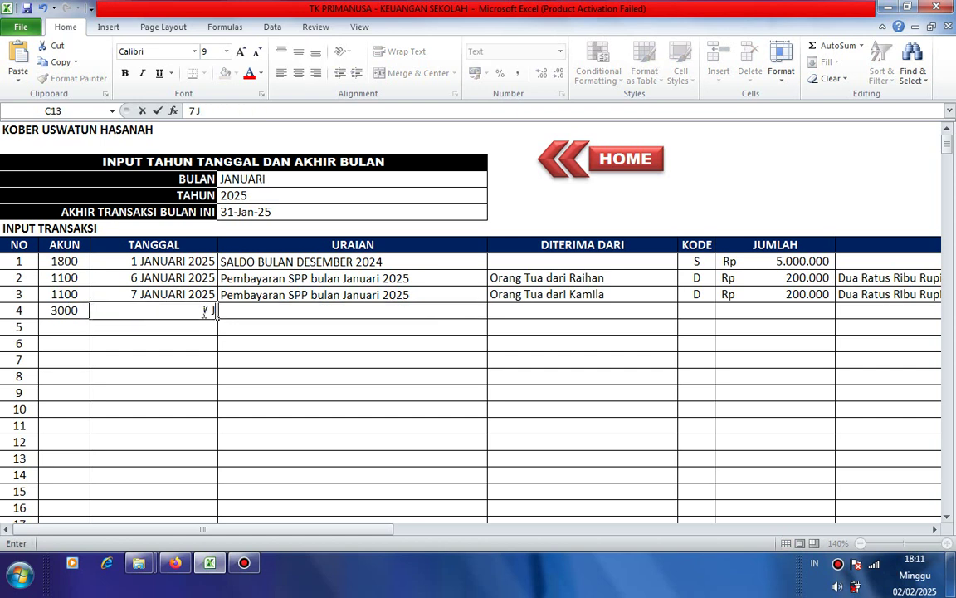
type("A")
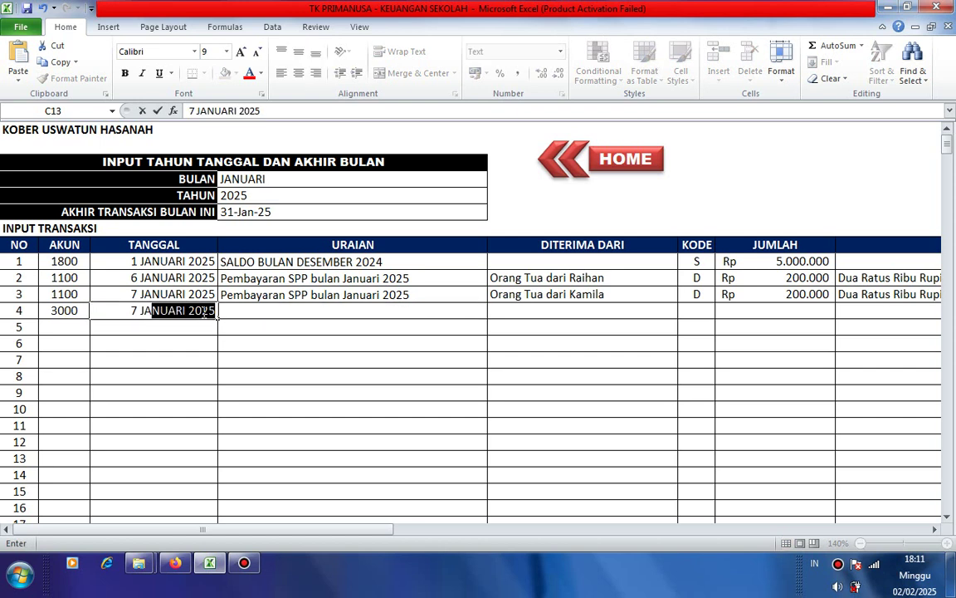
left_click(235, 300)
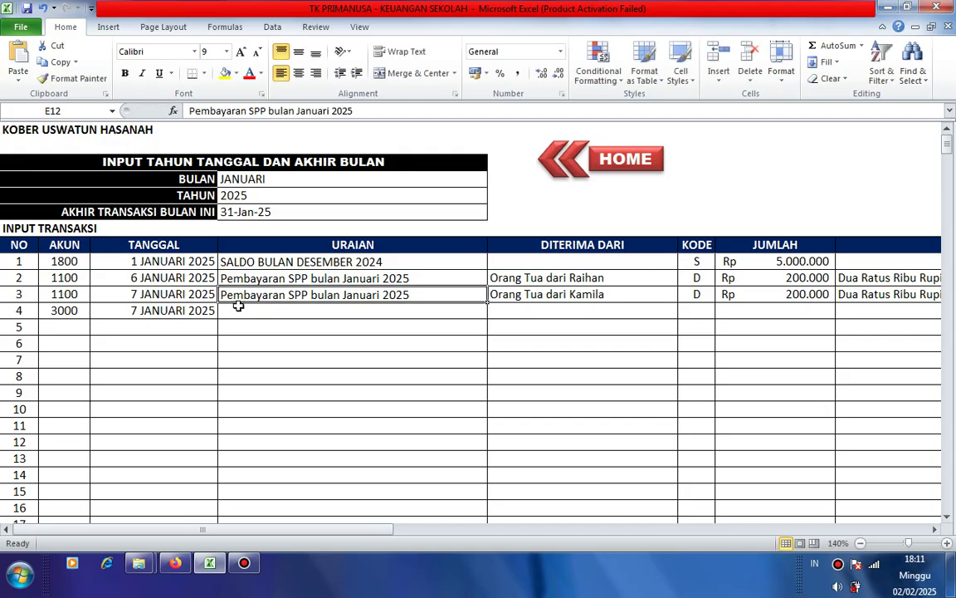
- Type 'Pembelian Kertas HVS 1 Rim' as row 4's URAIAN in E13
left_click(238, 311)
type("Pem")
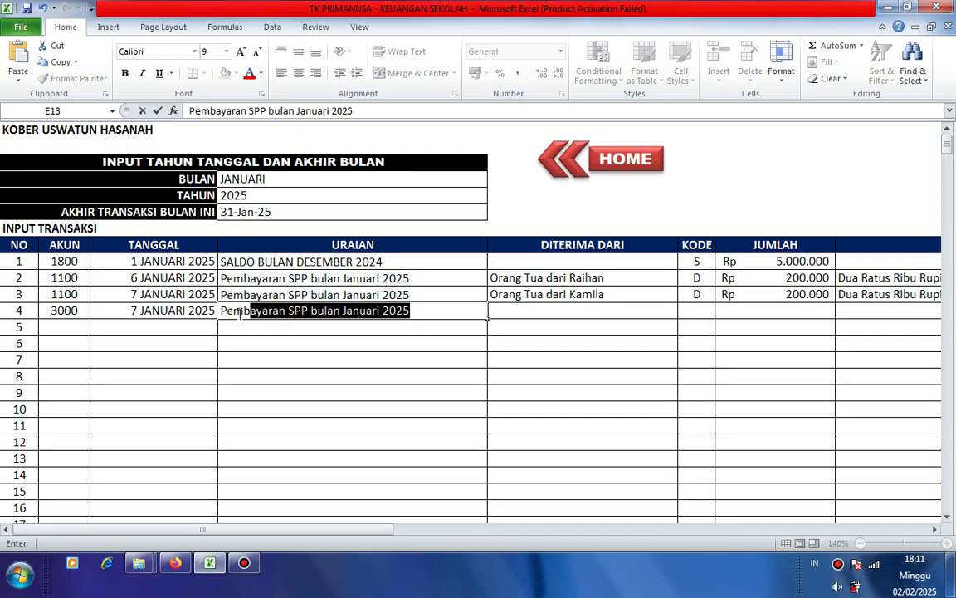
type("belian ")
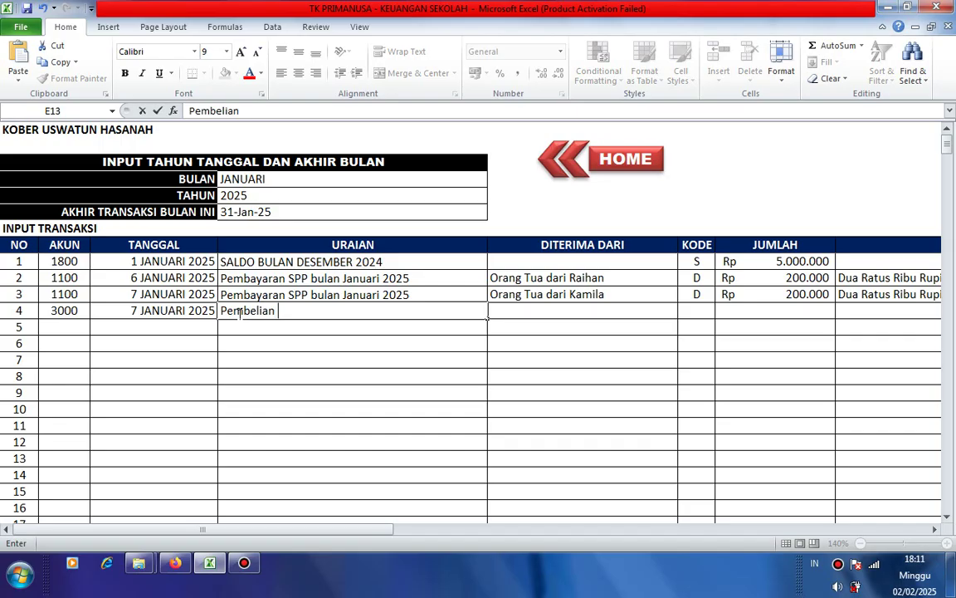
type("Kertas HVS")
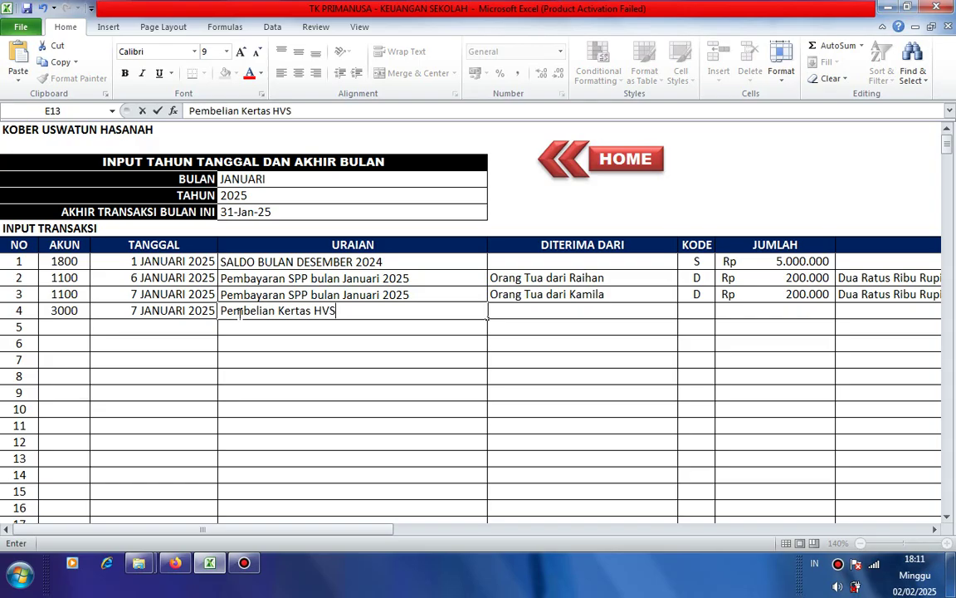
type(" 1 Rim")
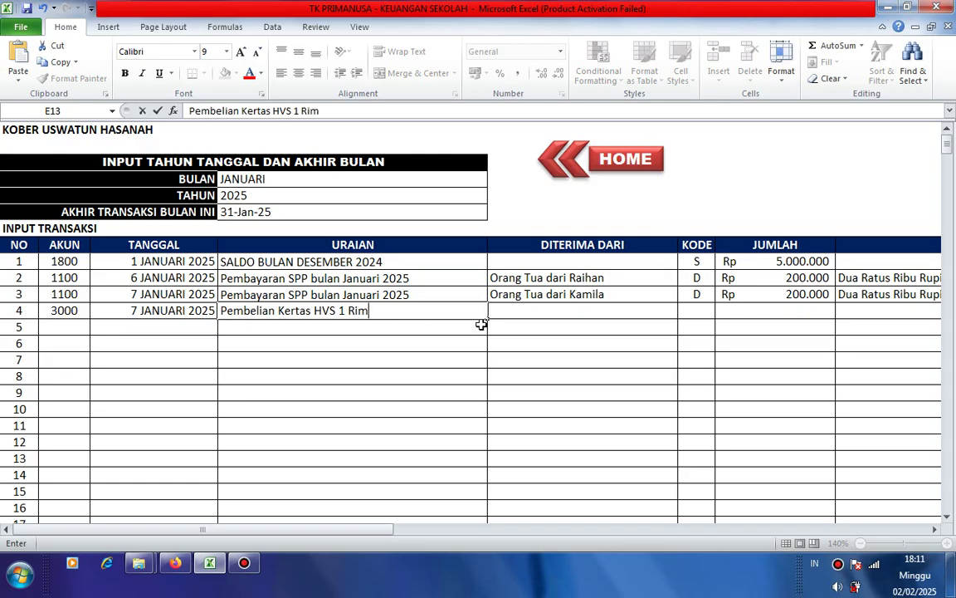
left_click(500, 342)
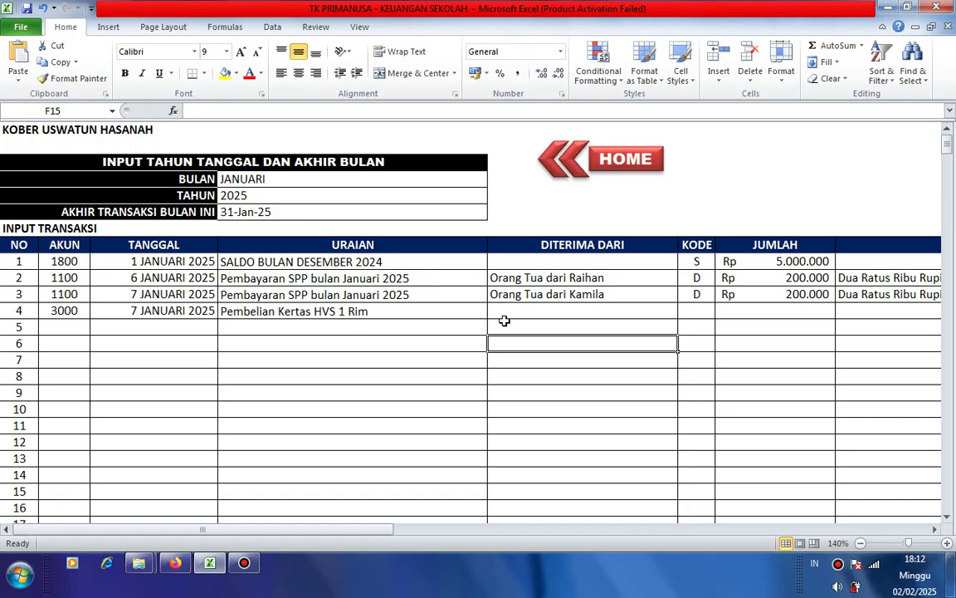
left_click(505, 308)
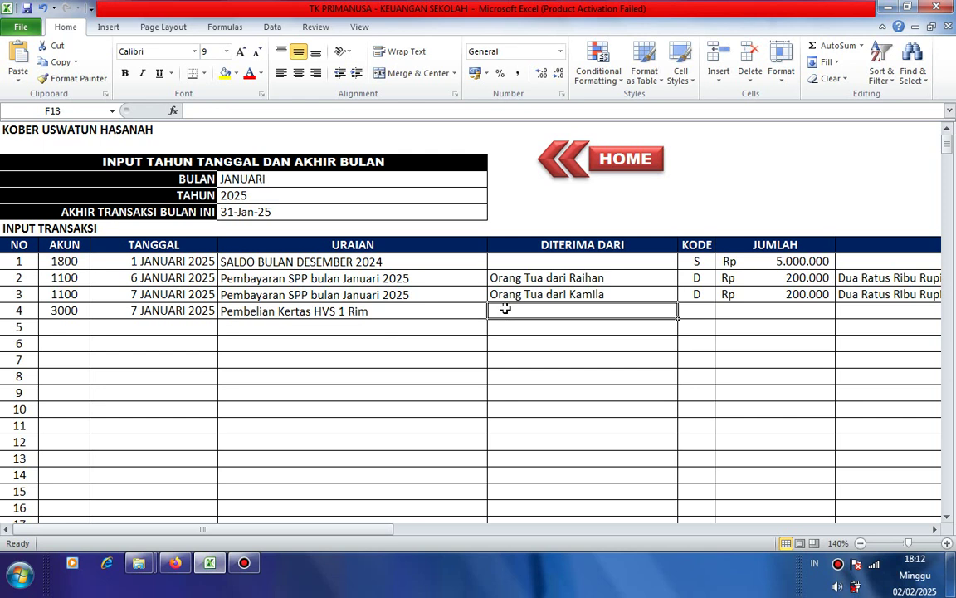
- Choose code K from G13's dropdown and enter 50000 in H13, shown as Rp 50.000
key("Tab")
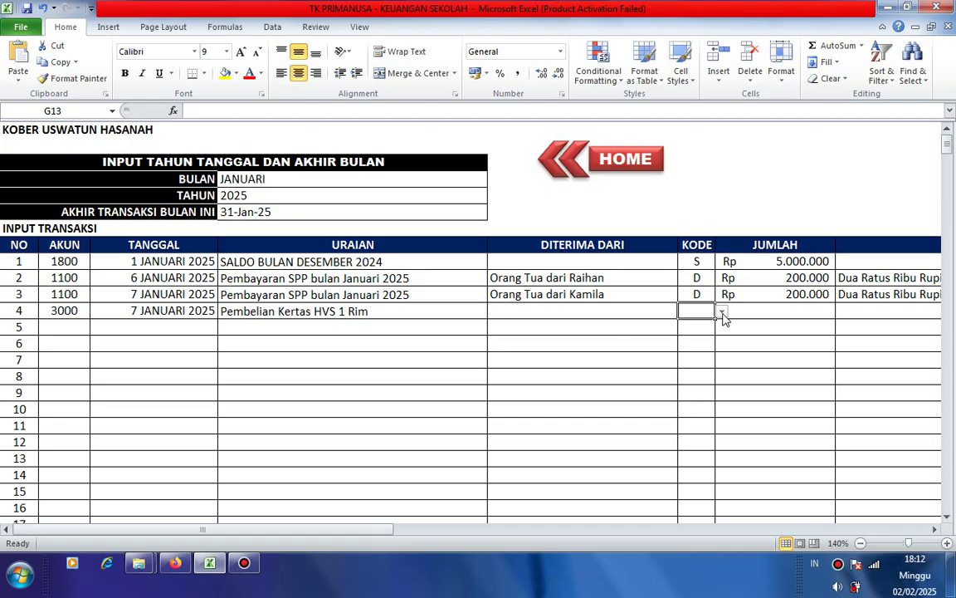
left_click(723, 313)
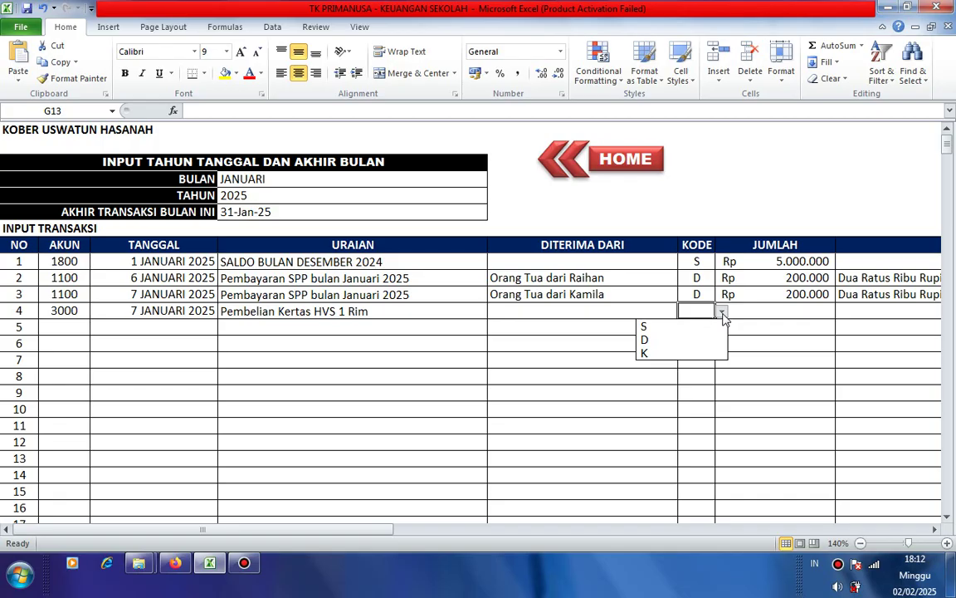
left_click(651, 355)
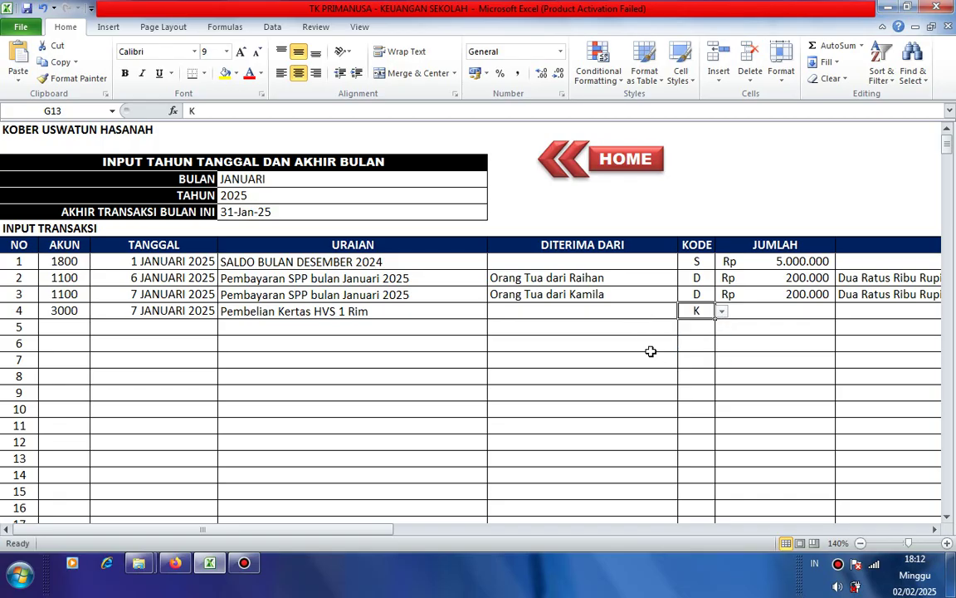
left_click(754, 311)
type("50")
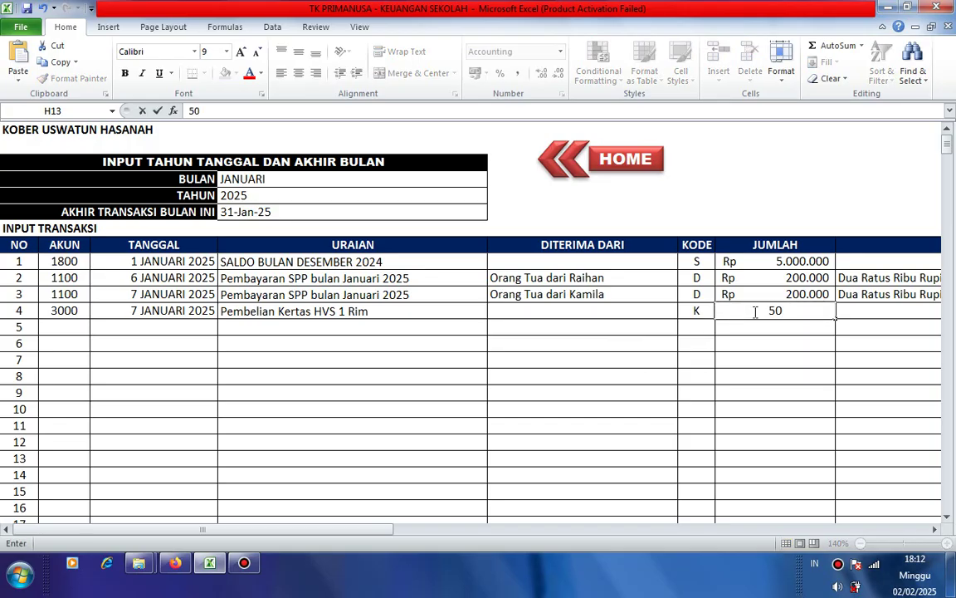
type("000")
key("ctrl+Return")
key("Tab")
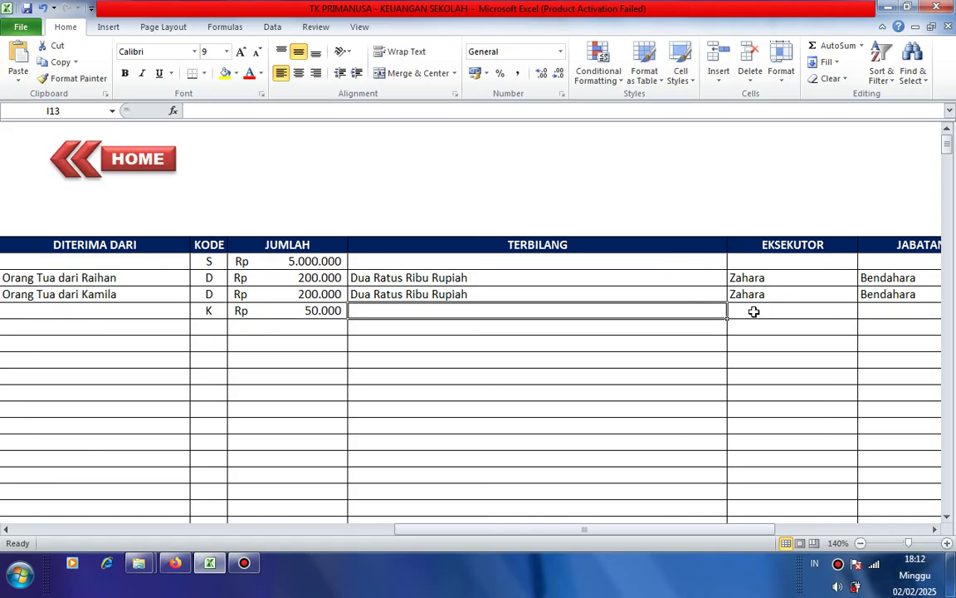
- Write 'Lima Puluh Ribu Rupiah' as row 4's amount in words in I13
key("Tab")
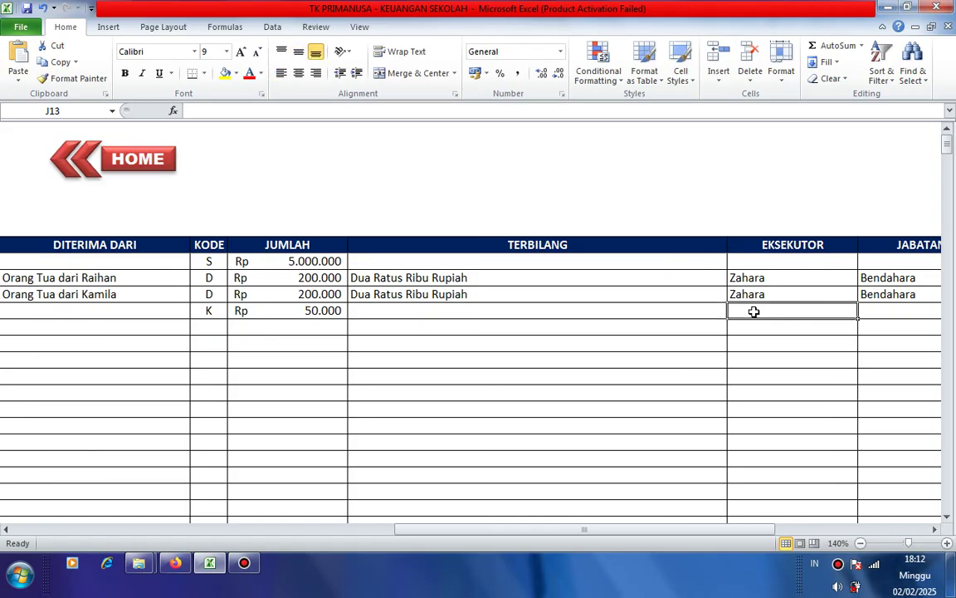
key("Tab")
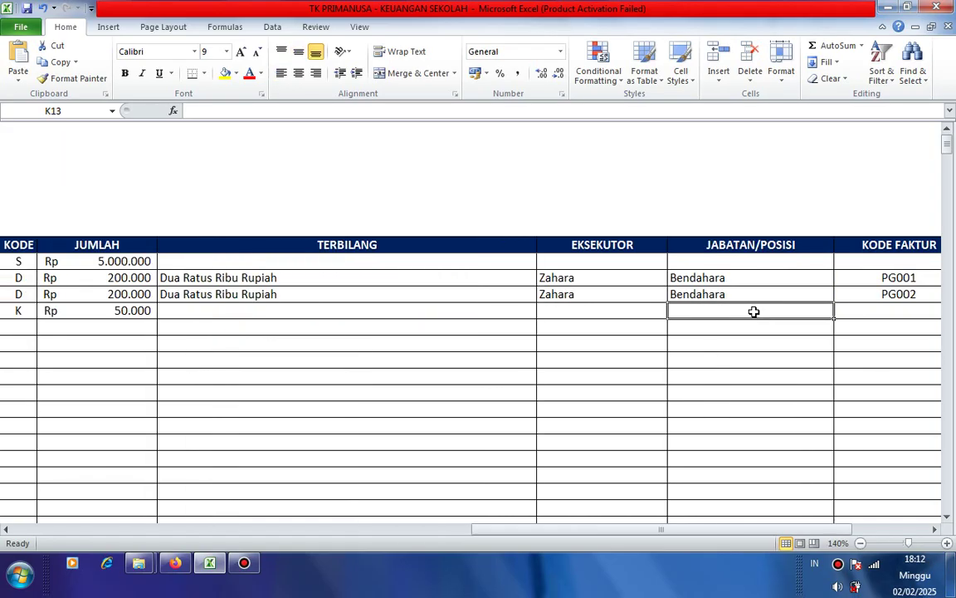
key("Tab")
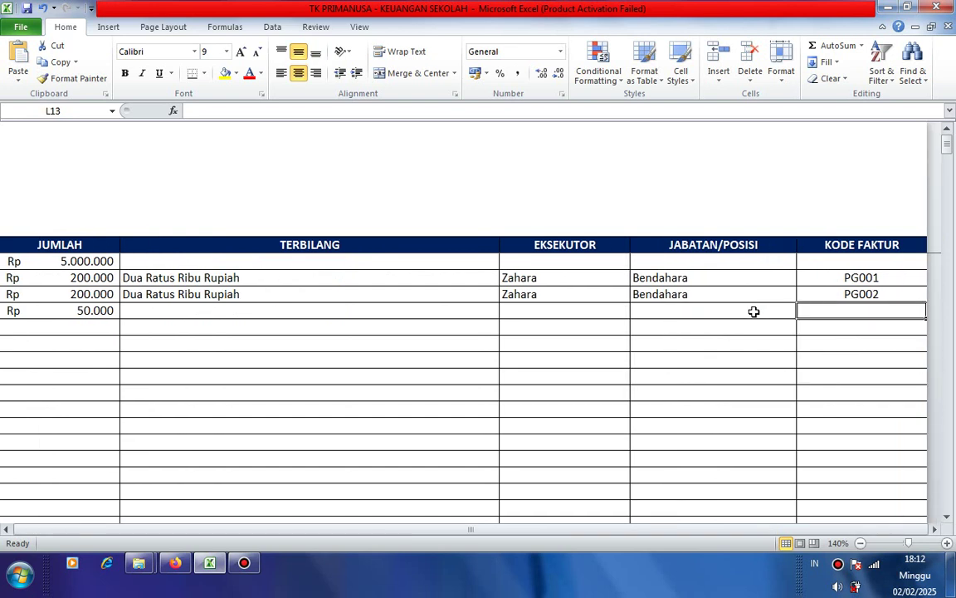
key("Left")
key("Left")
key("Left")
key("Left")
key("Left")
key("Left")
key("Left")
key("Left")
key("Left")
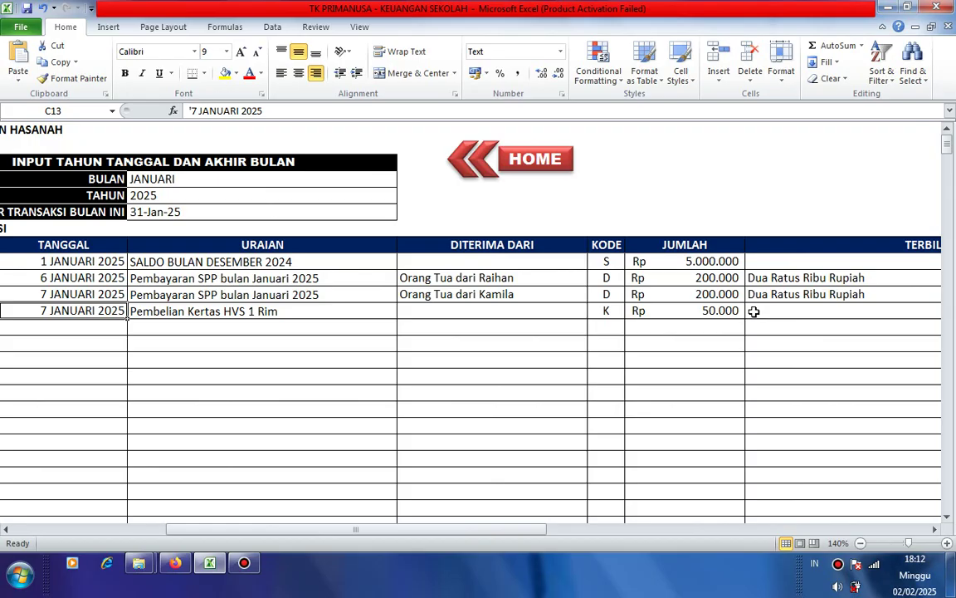
key("Right")
key("Right")
key("Right")
key("Right")
key("Right")
key("Right")
key("Right")
key("Right")
key("Right")
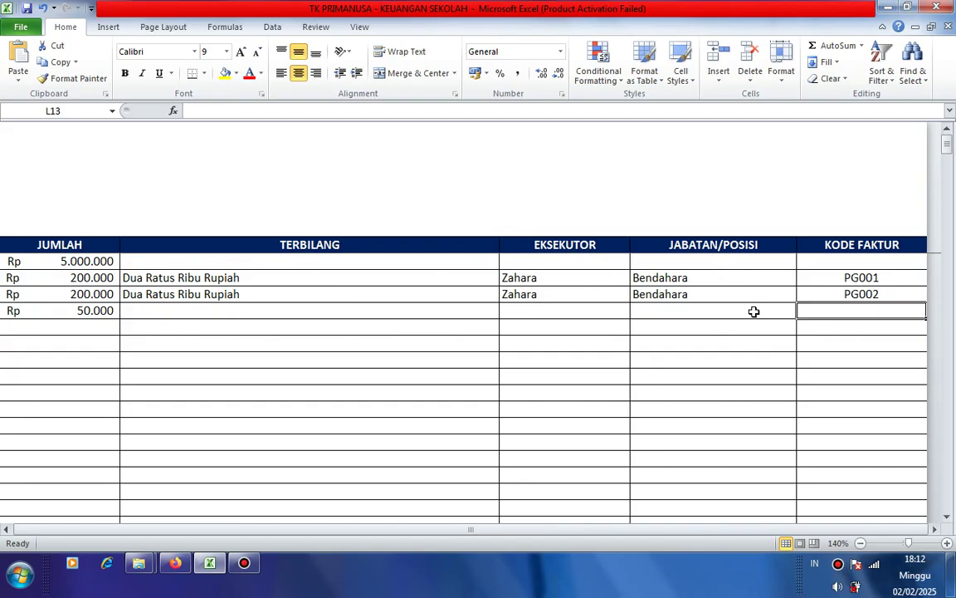
key("Left")
key("Left")
key("Left")
key("Left")
key("Left")
key("Left")
key("Left")
key("Left")
key("Left")
key("Left")
key("Left")
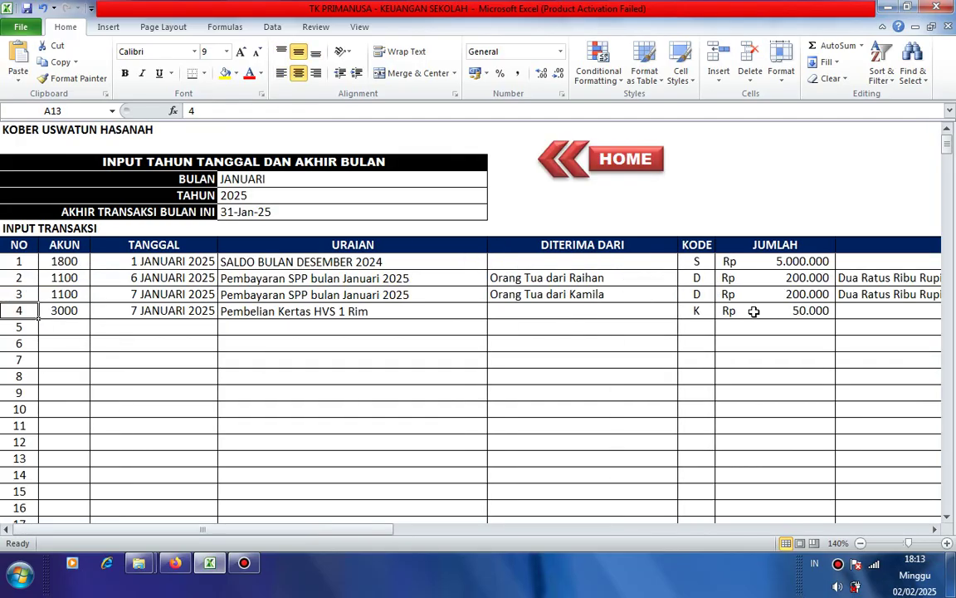
key("Right")
key("Right")
key("Right")
key("Right")
key("Right")
key("Left")
key("Left")
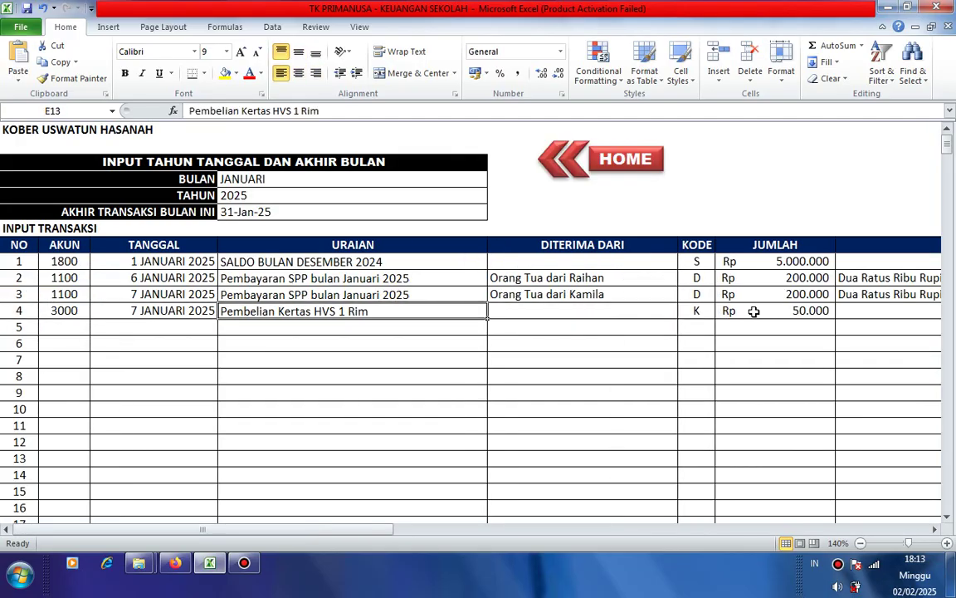
key("Right")
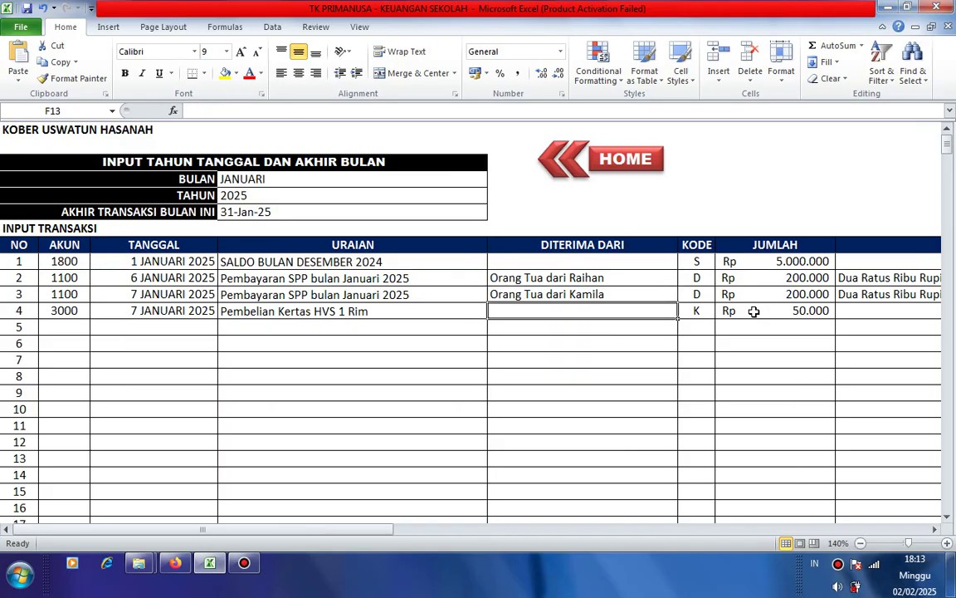
key("Right")
key("Right")
key("Right")
key("Right")
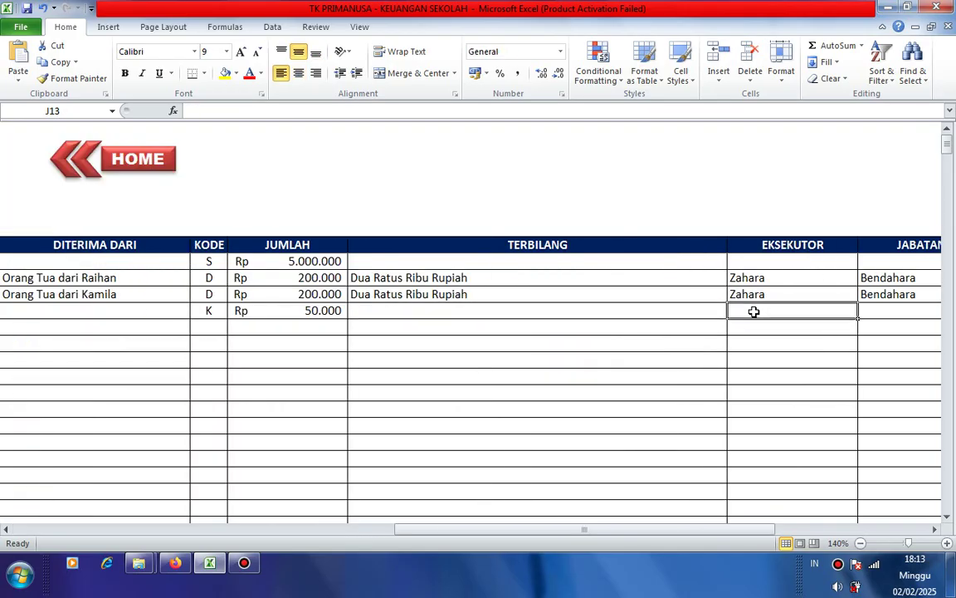
key("Left")
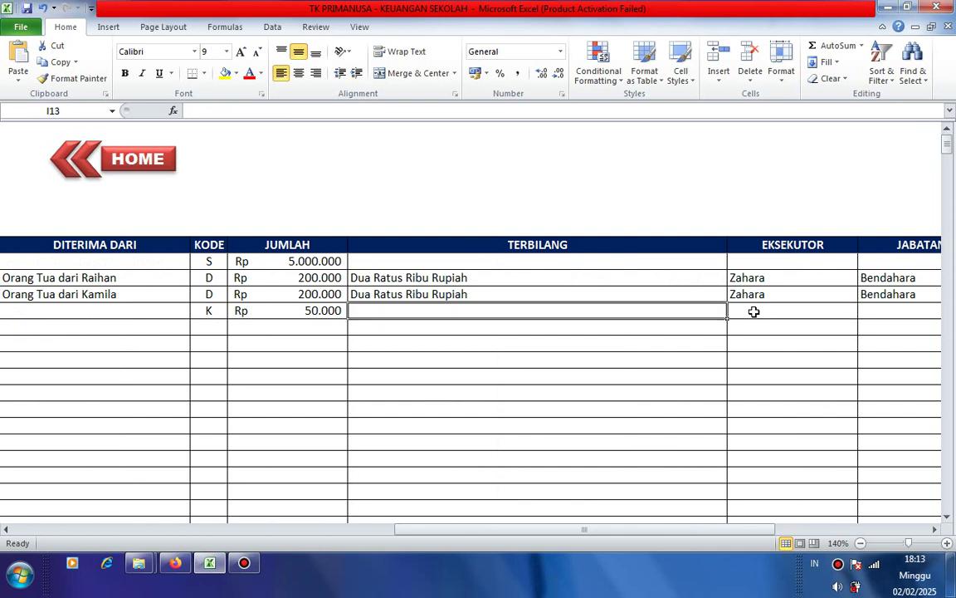
key("Left")
key("Right")
type("L")
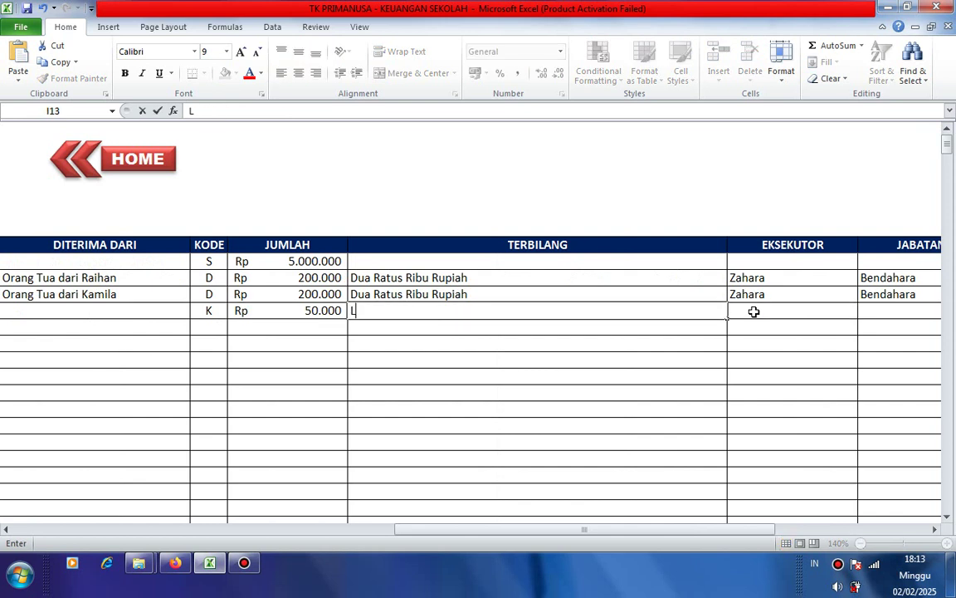
type("ima Pulu")
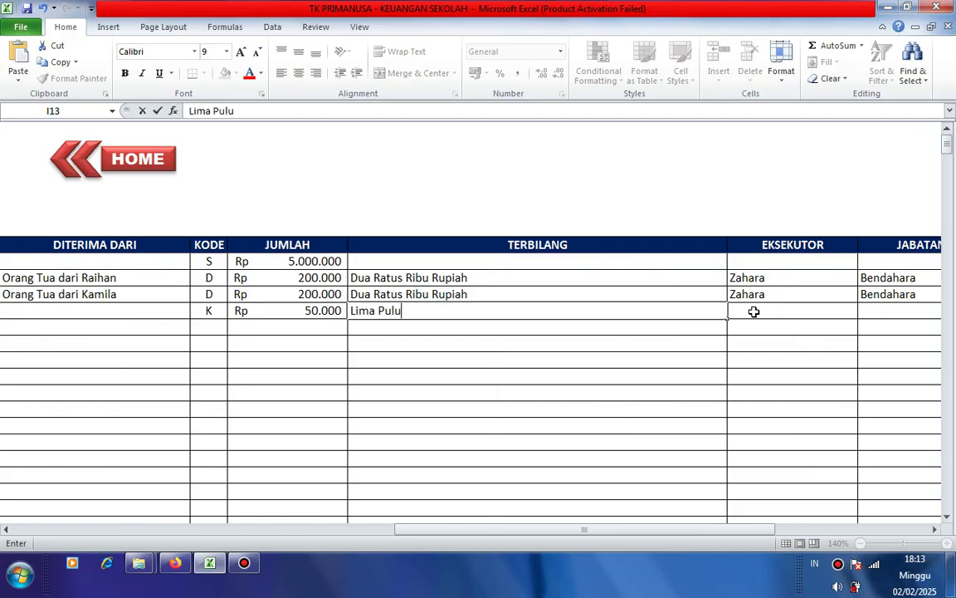
type("h Ribu Rupiah")
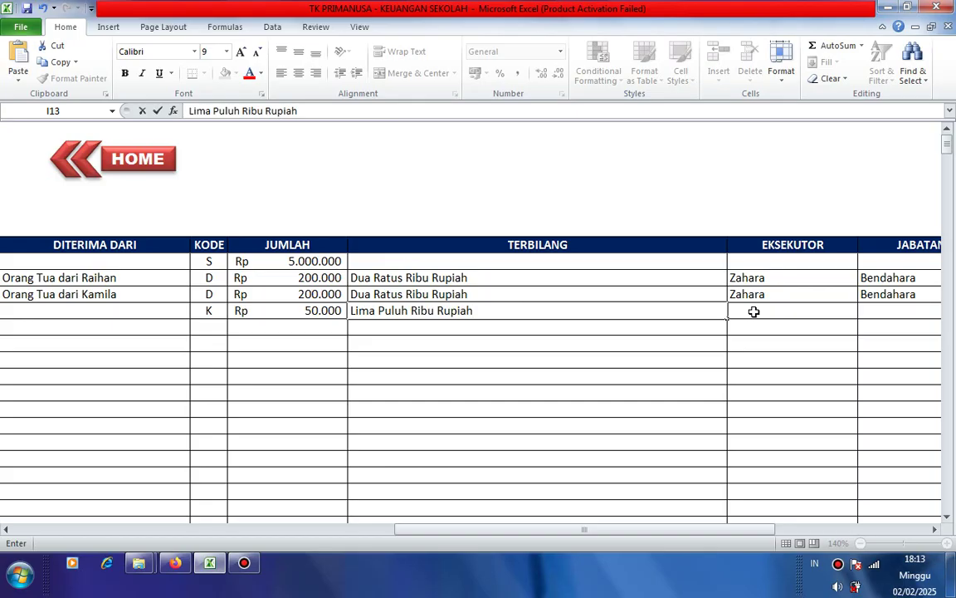
left_click(754, 311)
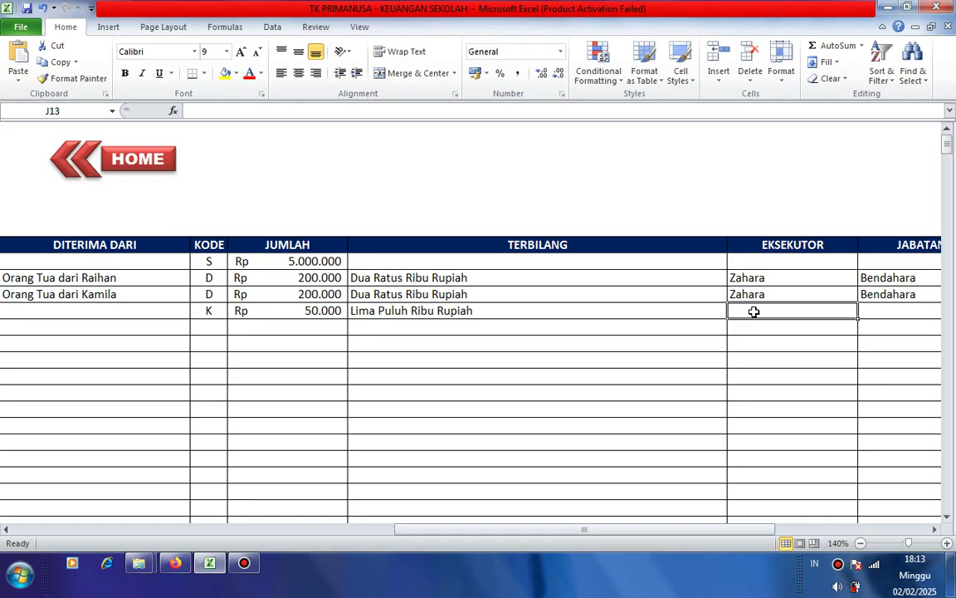
- Fill in the executor's name, position Pemilik and invoice code PG003 for row 4
key("Right")
key("Left")
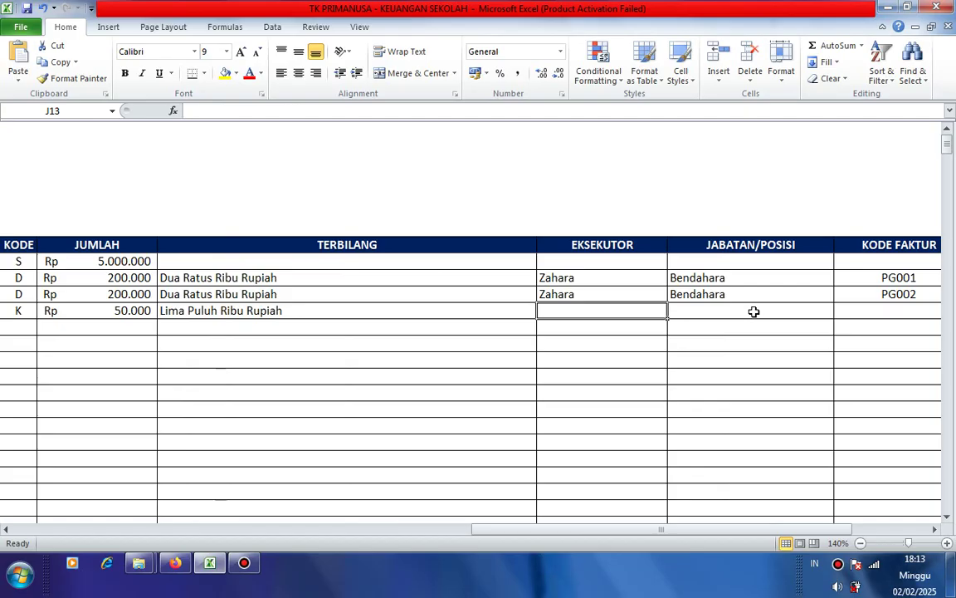
type("Pak J")
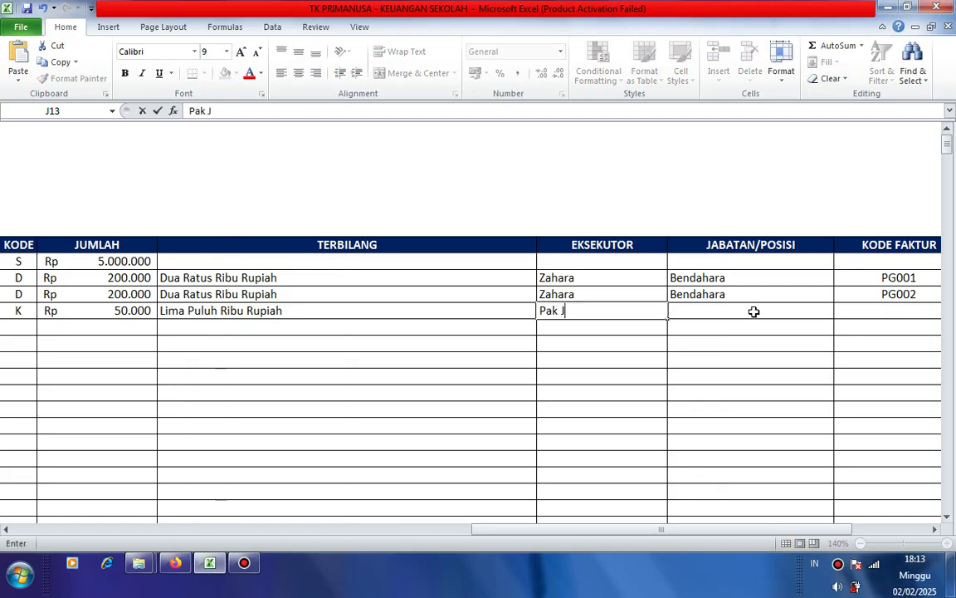
type("oni")
left_click(754, 311)
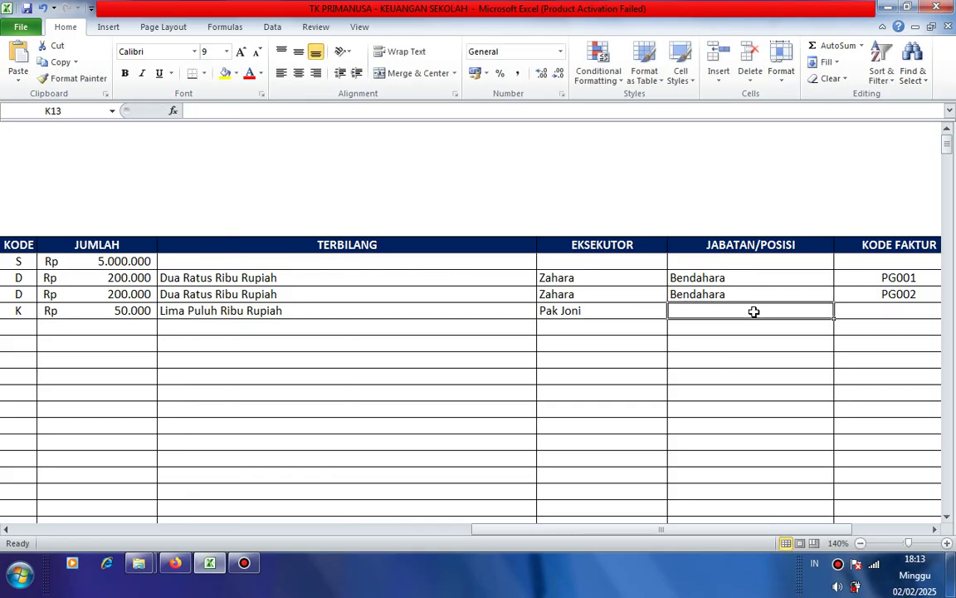
type("Pemil")
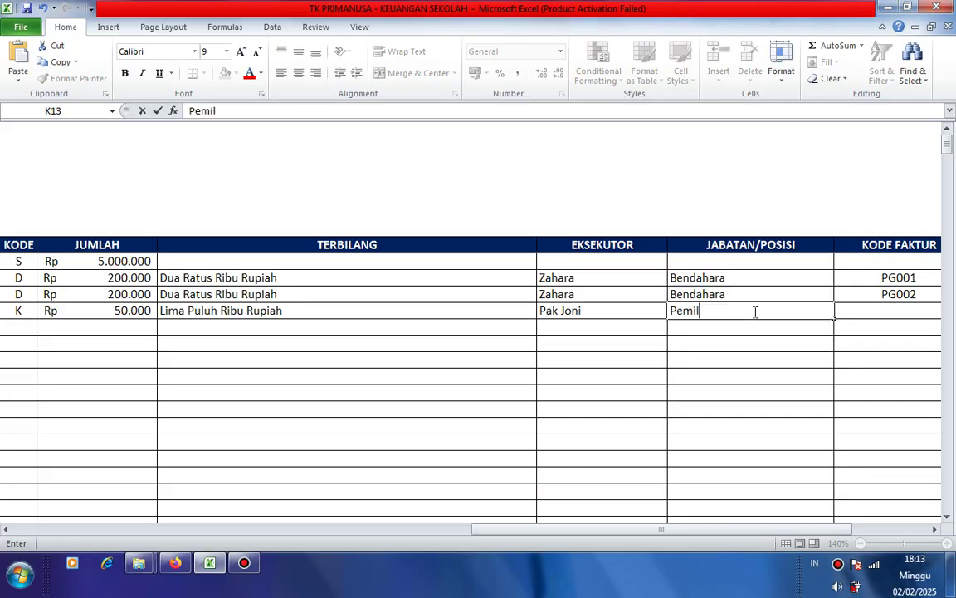
type("ik")
key("Tab")
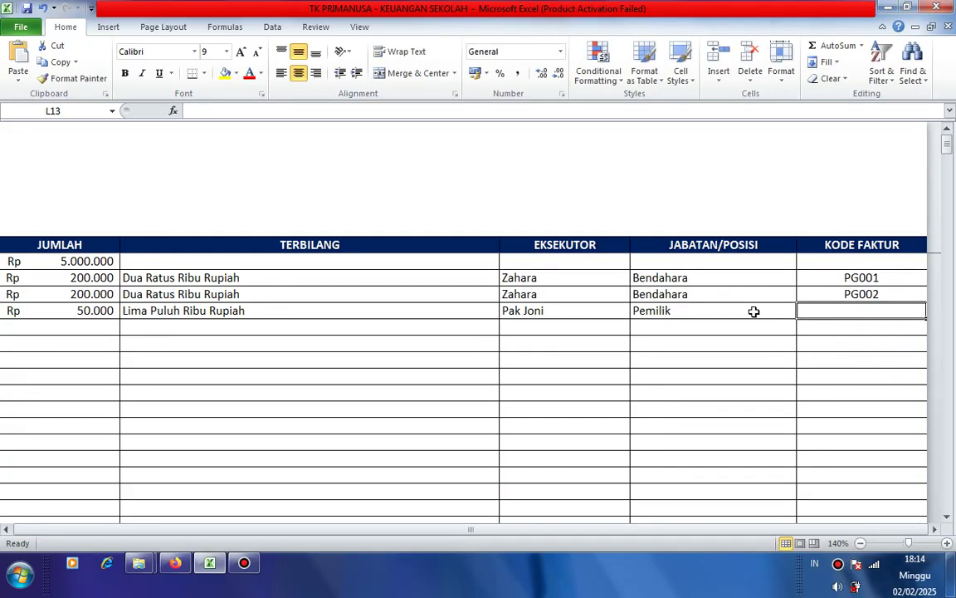
type("p")
key("BackSpace")
type("PG")
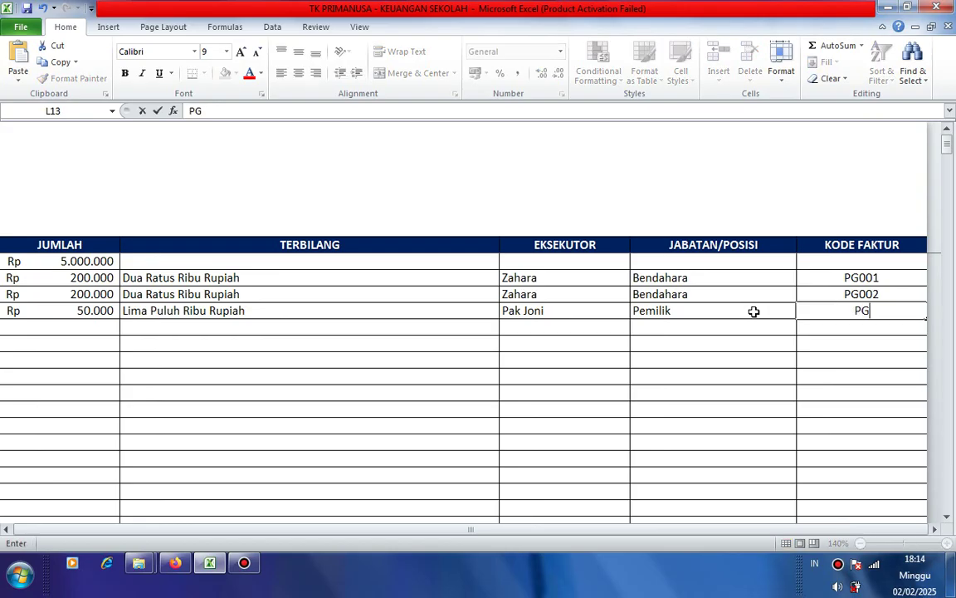
type("003")
key("Return")
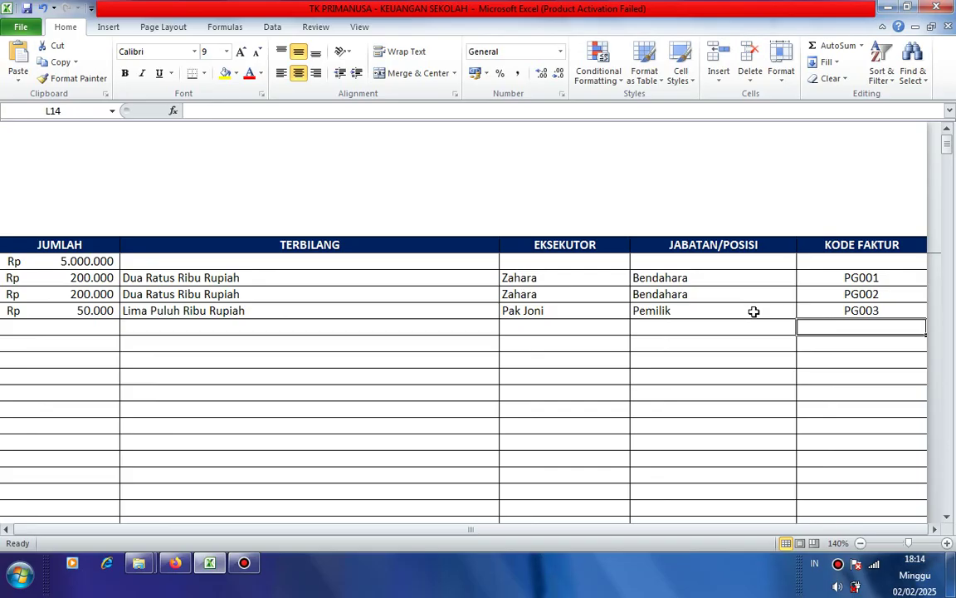
key("Left")
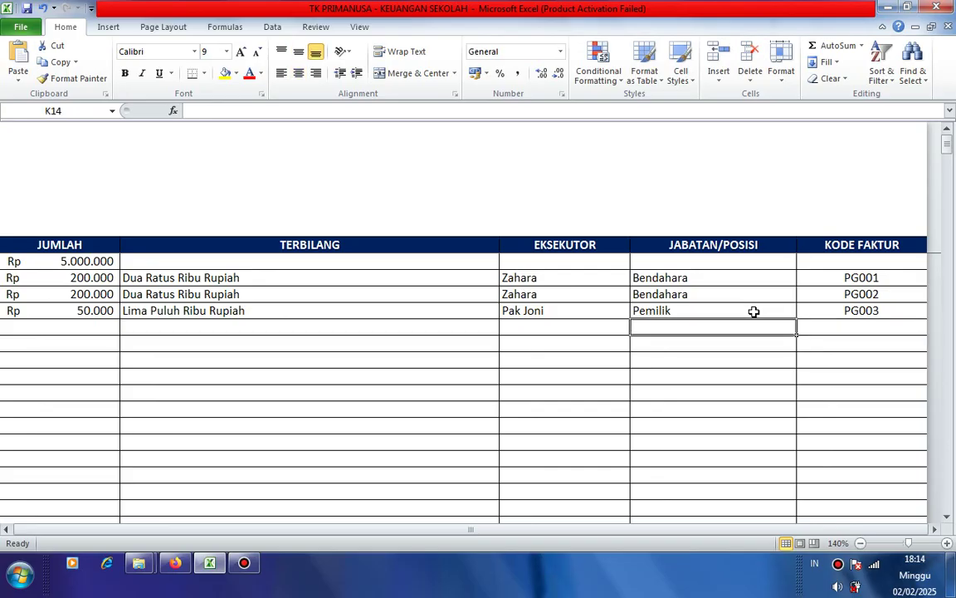
- Enter 'Bendahara TK Primanusa' in row 4's DITERIMA DARI cell F13
left_click(753, 311)
key("Left")
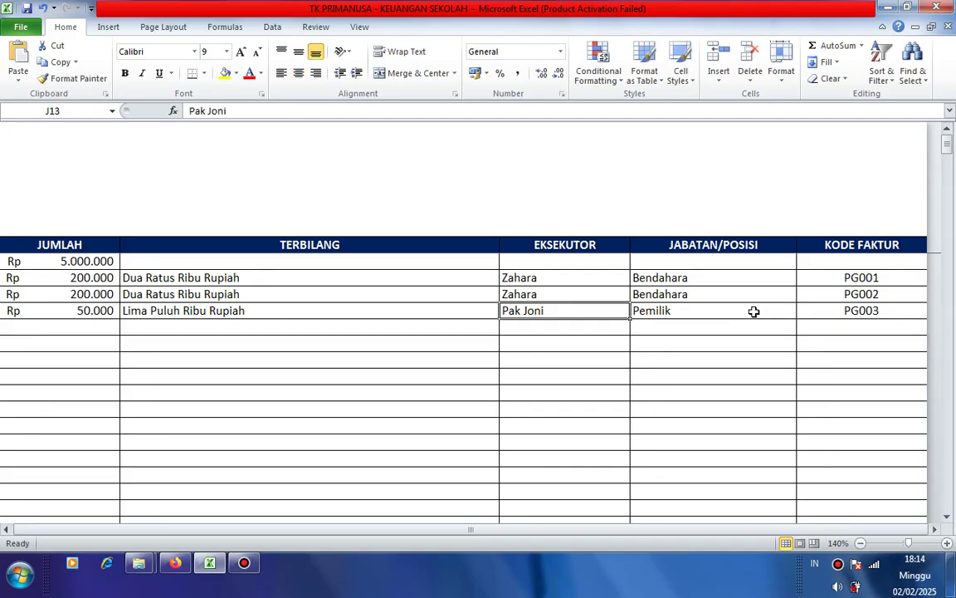
key("Left")
key("Left")
key("Left")
key("Left")
key("Left")
key("Left")
key("Left")
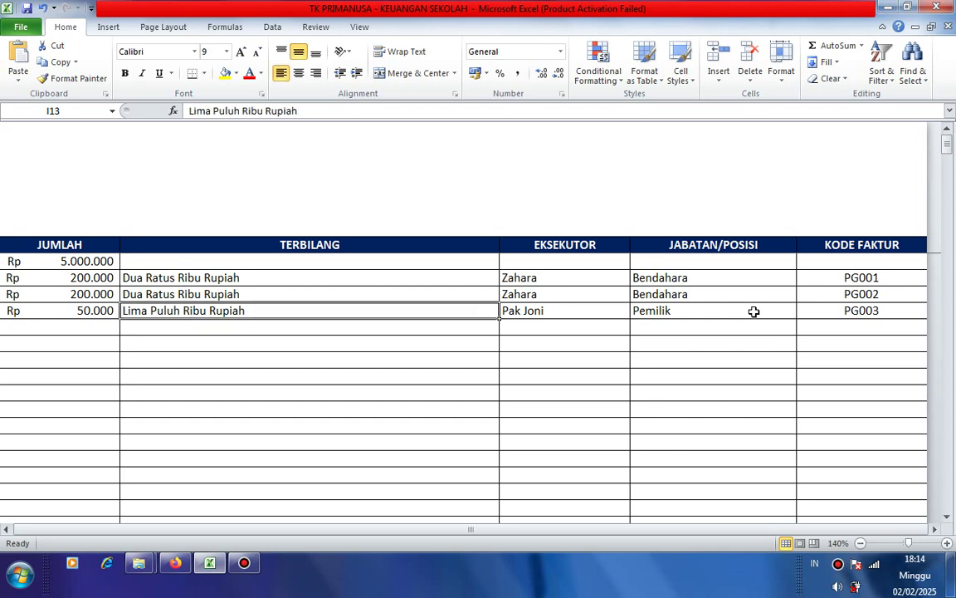
key("Right")
key("Right")
key("Right")
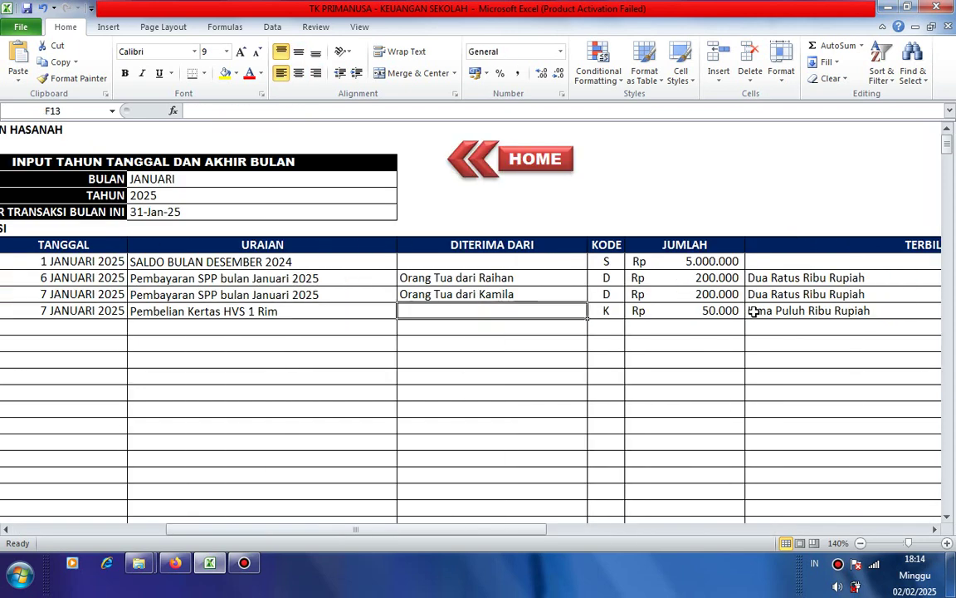
key("Right")
key("Right")
key("Left")
key("Left")
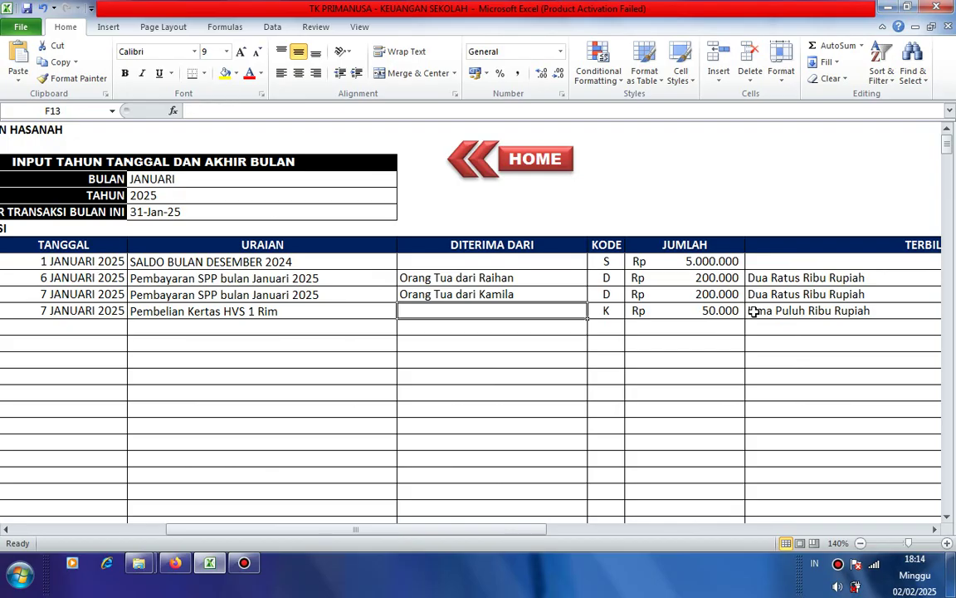
type("hara")
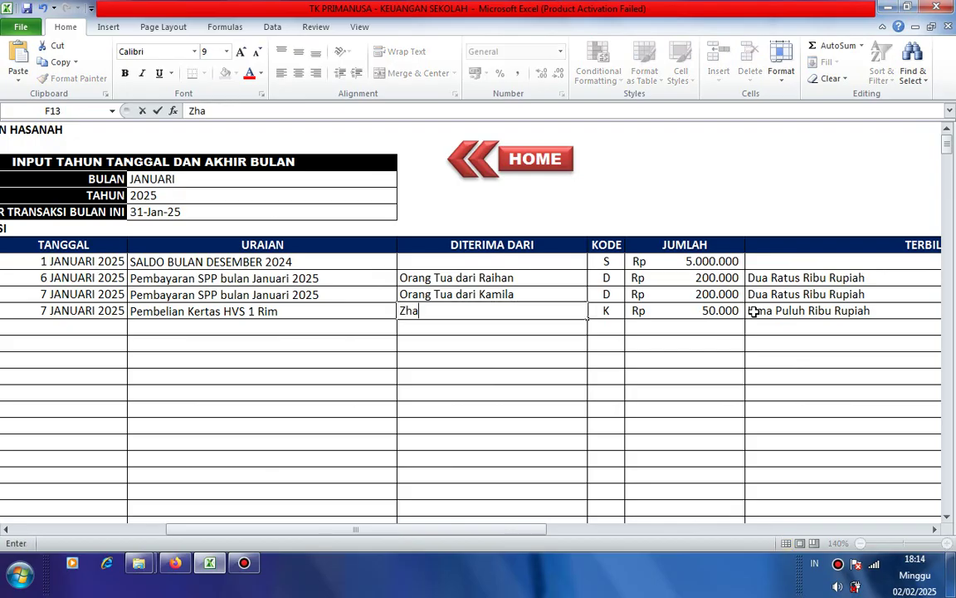
key("BackSpace")
key("BackSpace")
key("BackSpace")
key("BackSpace")
type("ahara Benda")
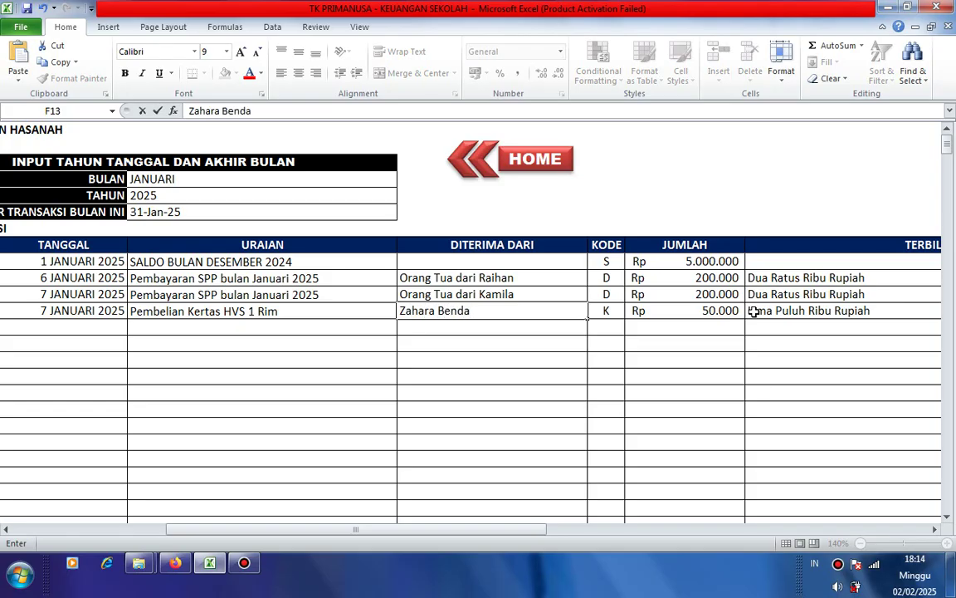
key("BackSpace")
key("BackSpace")
key("BackSpace")
key("BackSpace")
key("BackSpace")
key("BackSpace")
key("BackSpace")
key("BackSpace")
key("BackSpace")
key("BackSpace")
key("BackSpace")
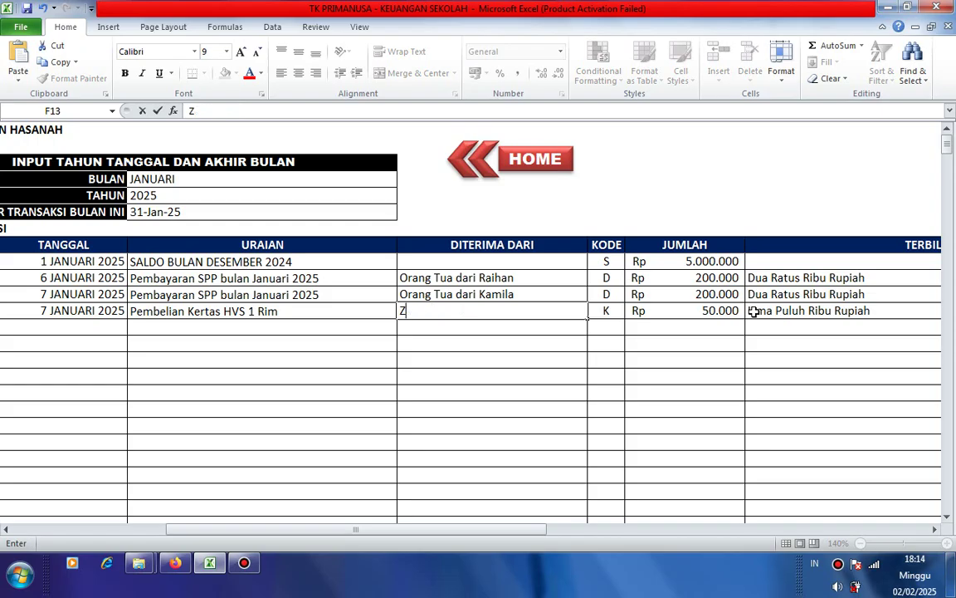
type("Bendahar")
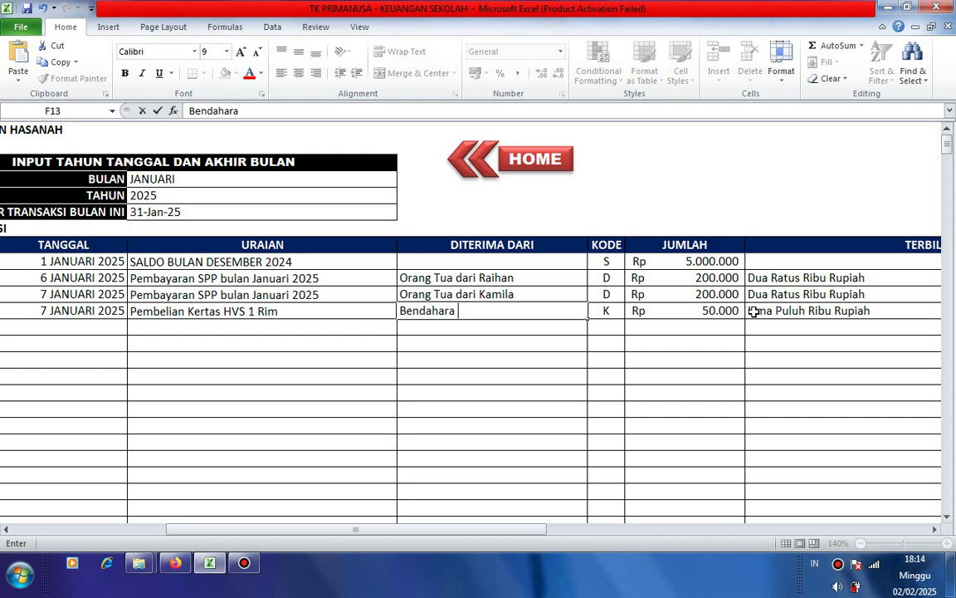
type("a TK Primanusa")
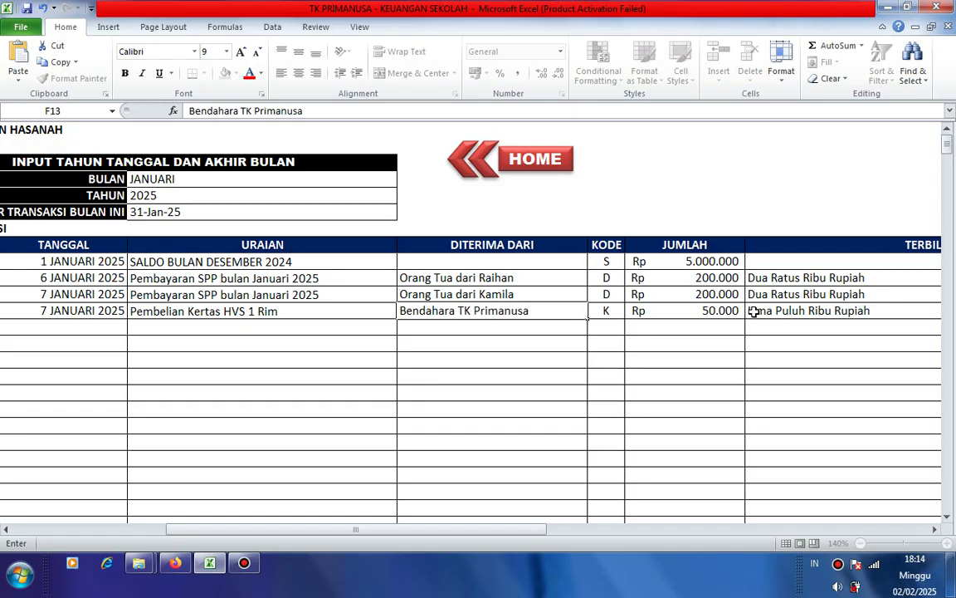
key("Return")
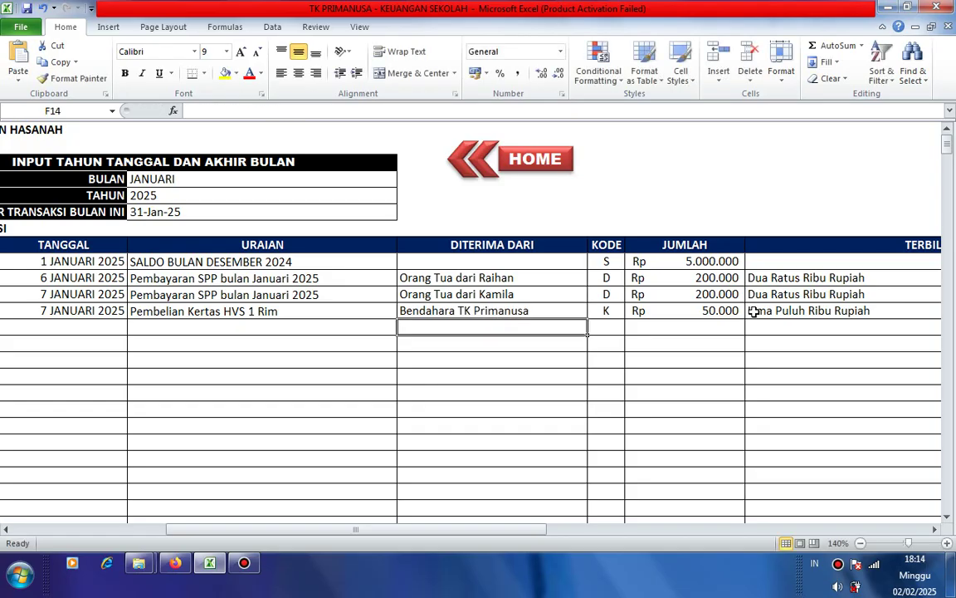
- Move back along the row until the AKUN and NO columns are in view
key("Up")
key("Up")
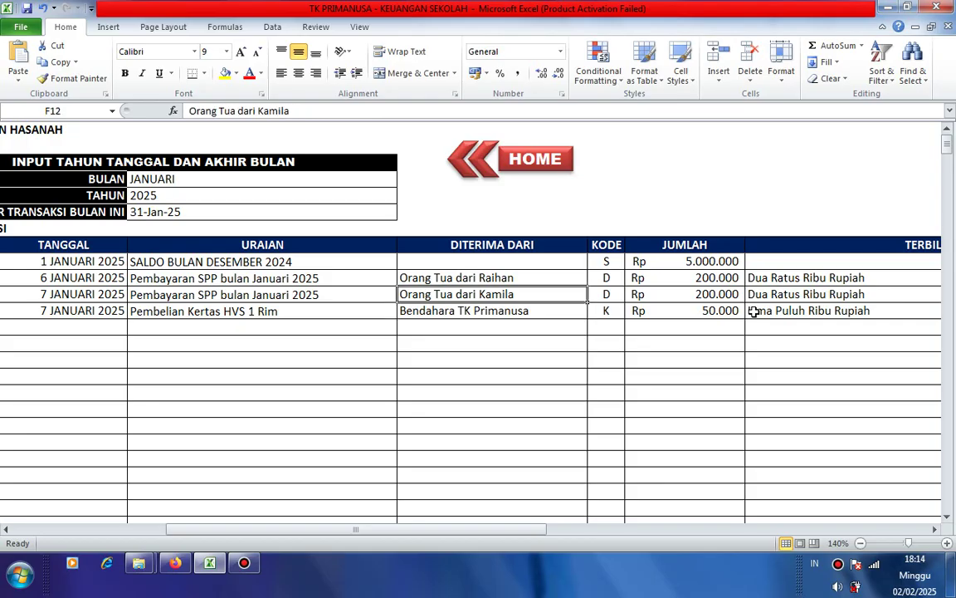
key("Left")
key("Left")
key("Down")
key("Down")
key("Left")
key("Up")
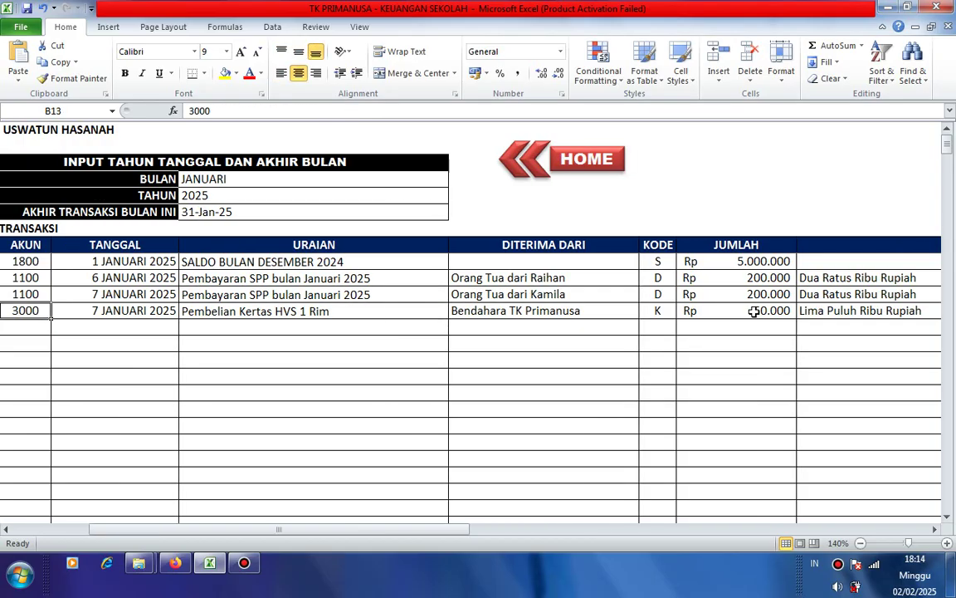
key("Right")
key("Right")
key("Right")
key("Right")
key("Right")
key("Right")
key("Right")
key("Right")
key("Right")
key("Left")
key("Left")
key("Left")
key("Left")
key("Left")
key("Left")
key("Left")
key("Left")
key("Left")
key("Left")
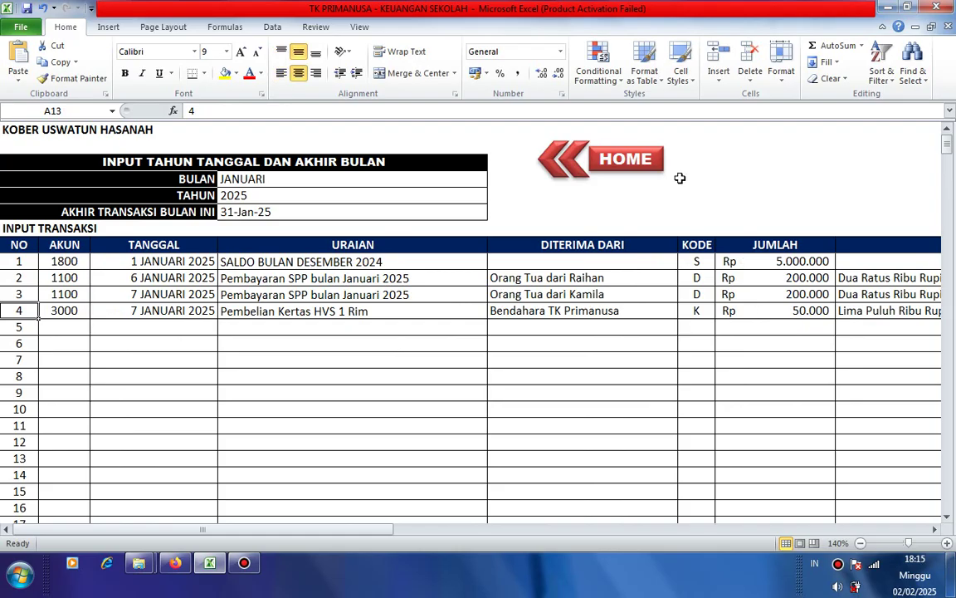
- Go to the KWITANSI sheet via HOME and set slip number K9 to 4
left_click(573, 156)
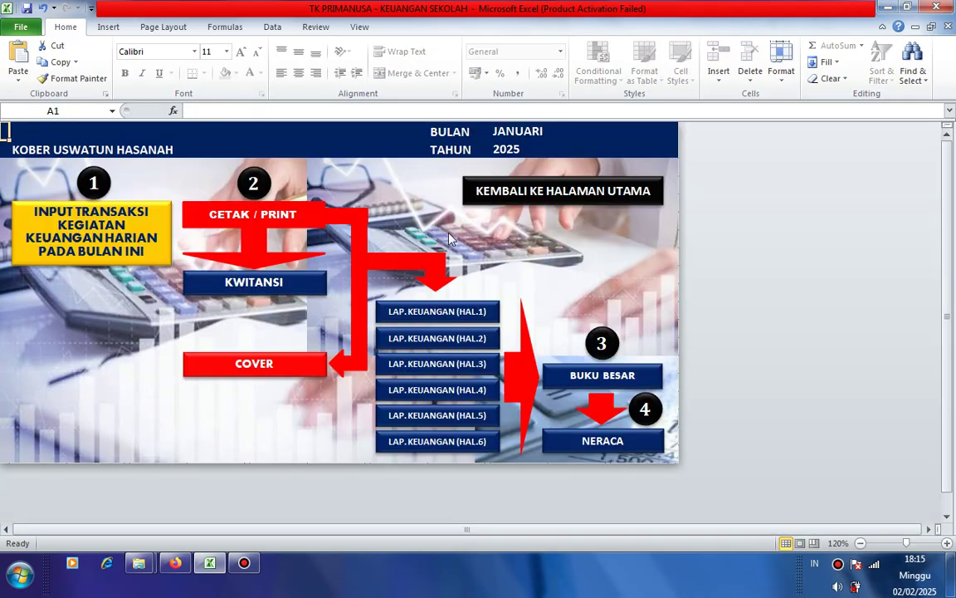
left_click(275, 285)
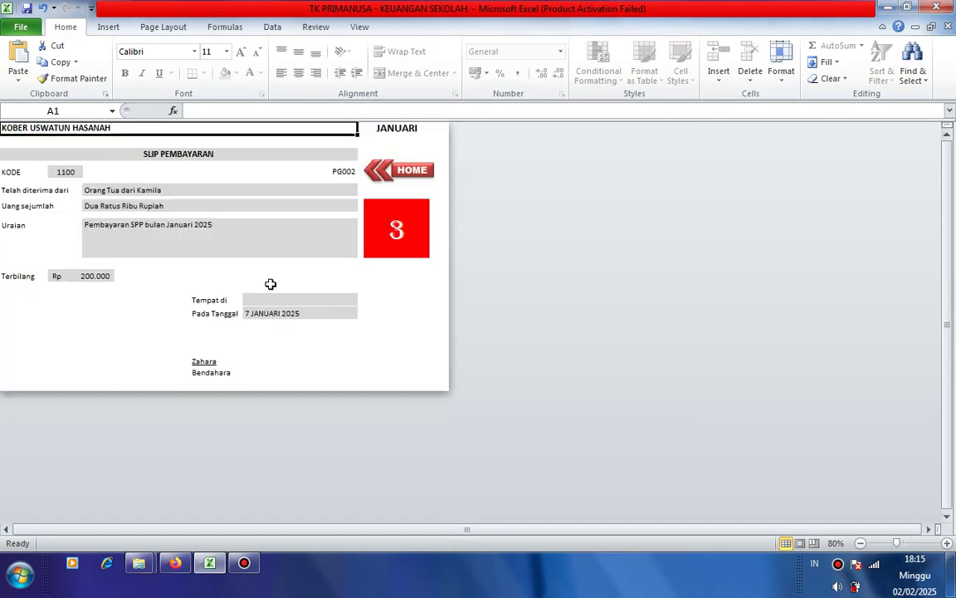
left_click(396, 235)
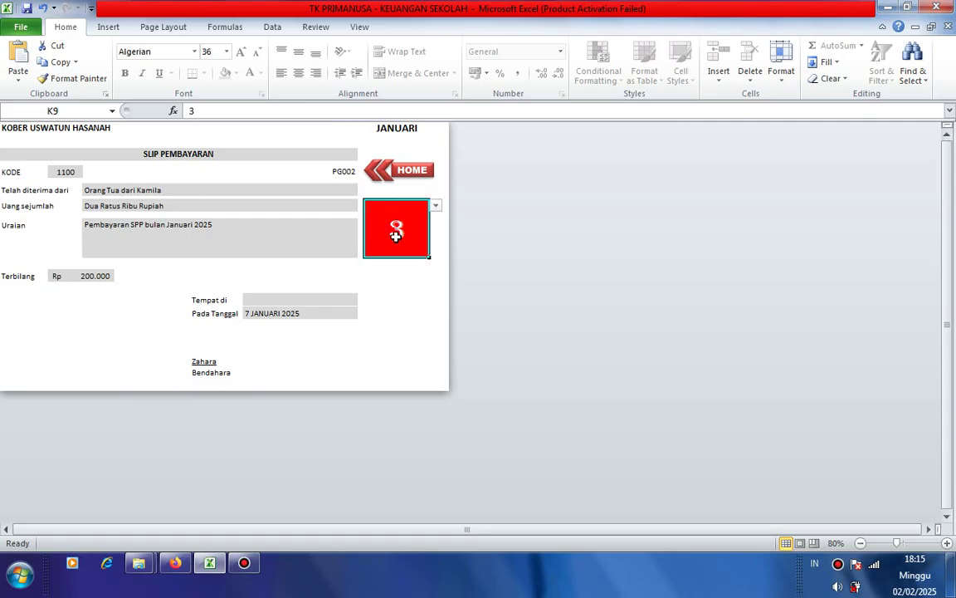
left_click(435, 205)
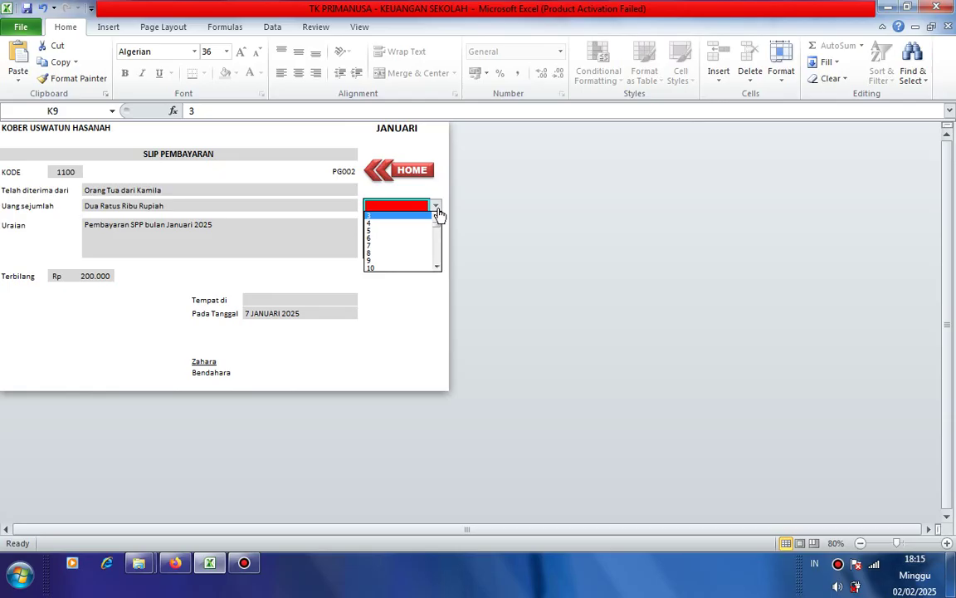
left_click(395, 224)
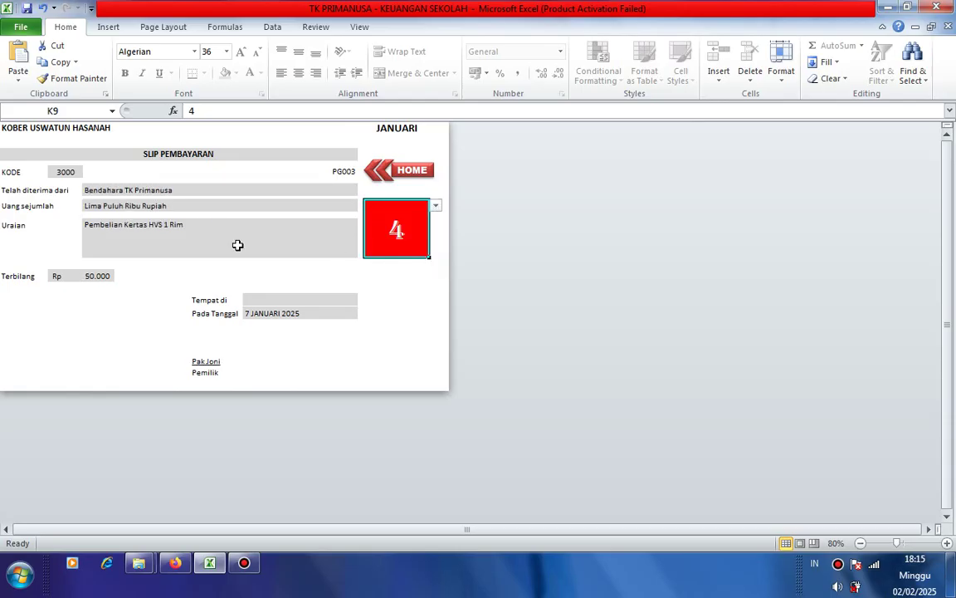
left_click(123, 192)
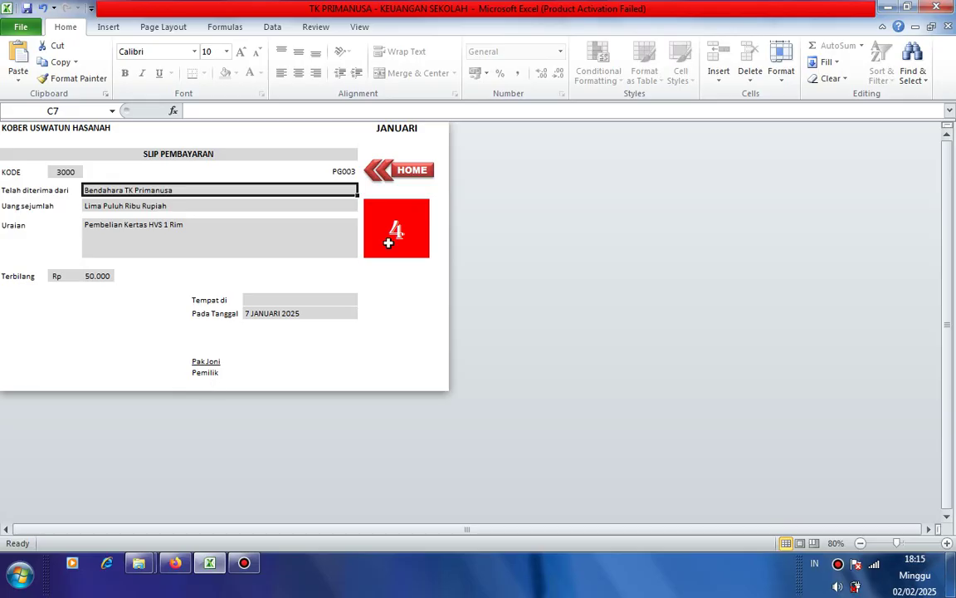
- Review report page 1: entry 4 shows kredit 50.000 and balance 5.350.000, then go HOME
left_click(413, 171)
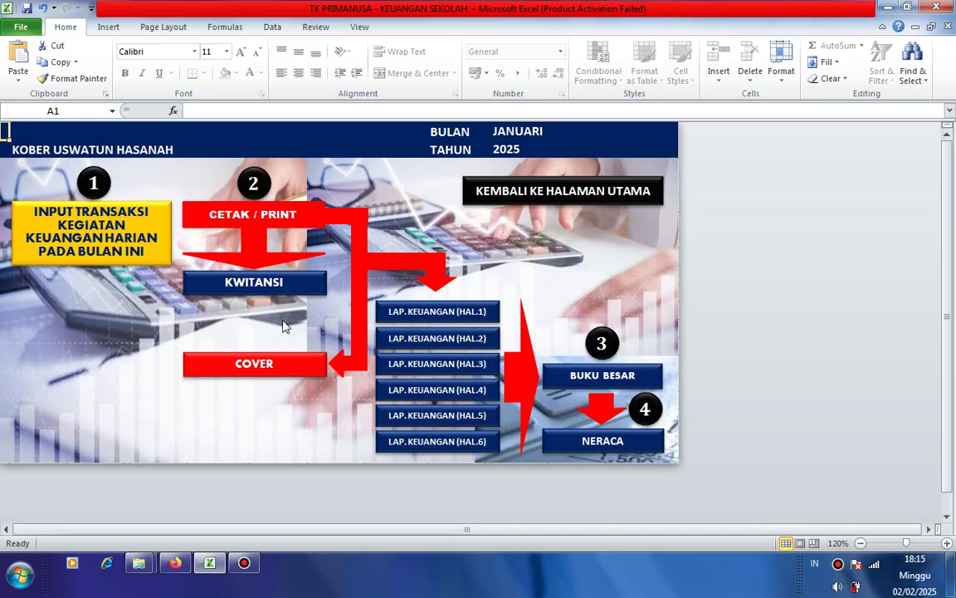
left_click(440, 314)
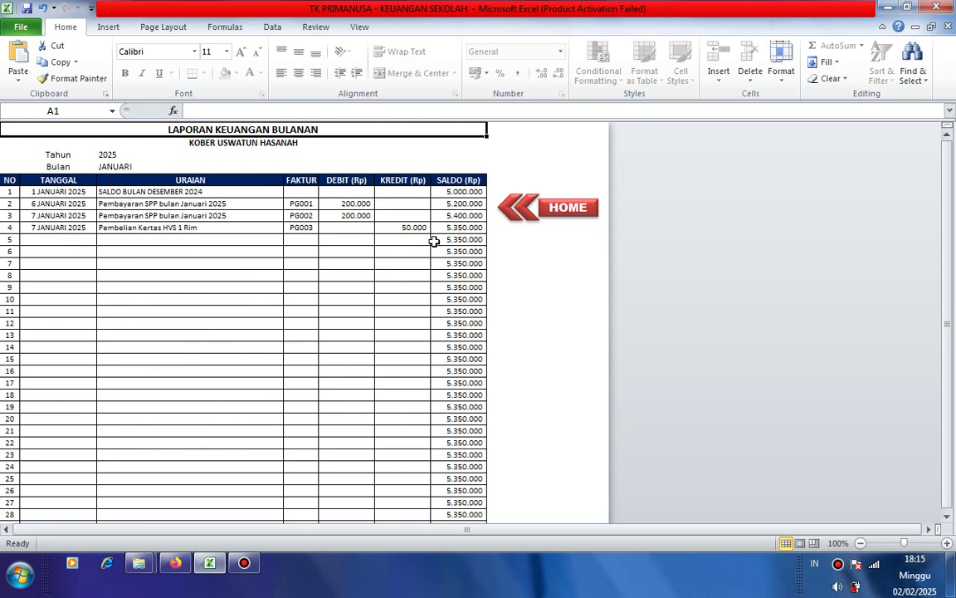
left_click(465, 228)
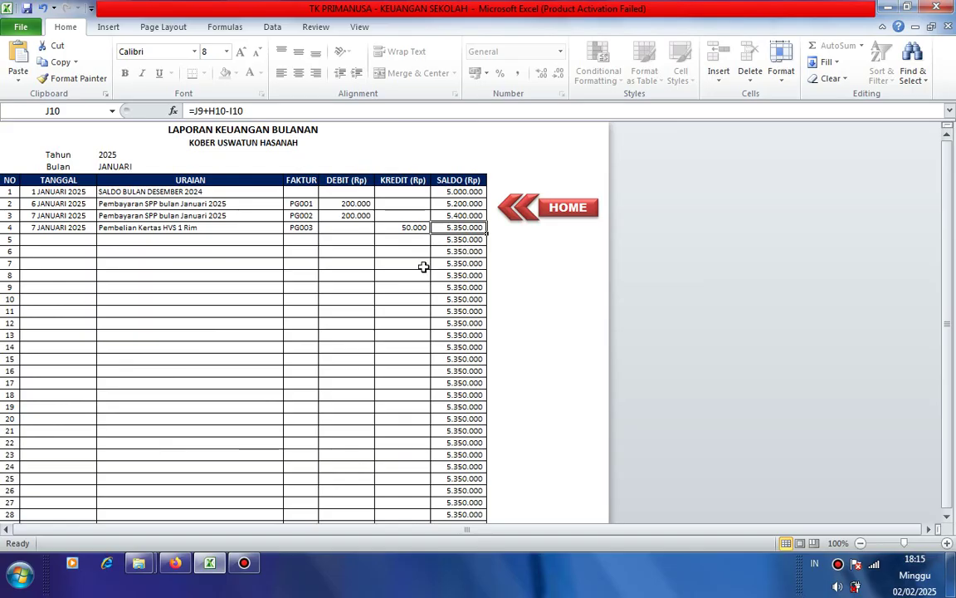
scroll(155, 297, "down", 10)
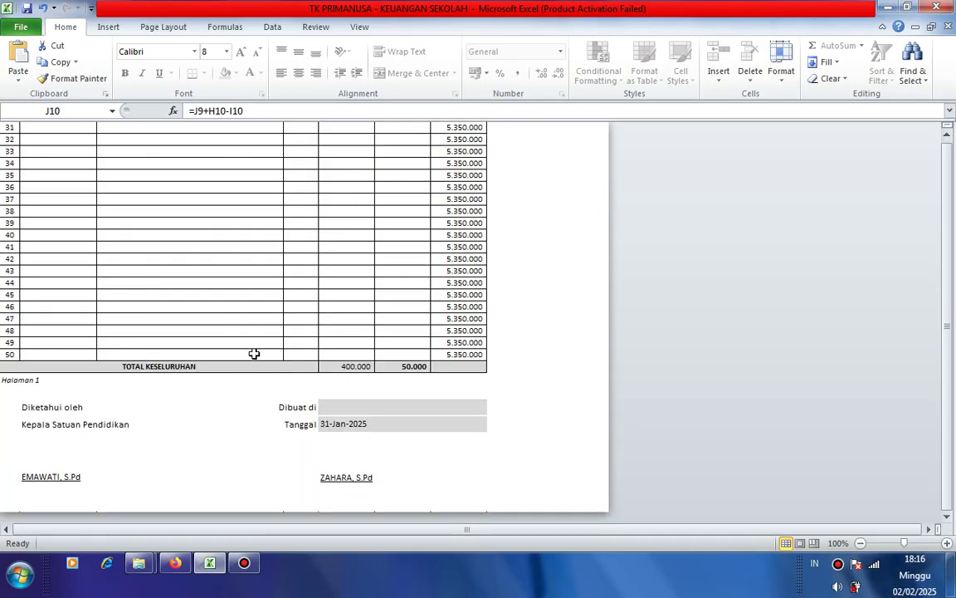
scroll(254, 355, "up", 7)
scroll(261, 330, "up", 5)
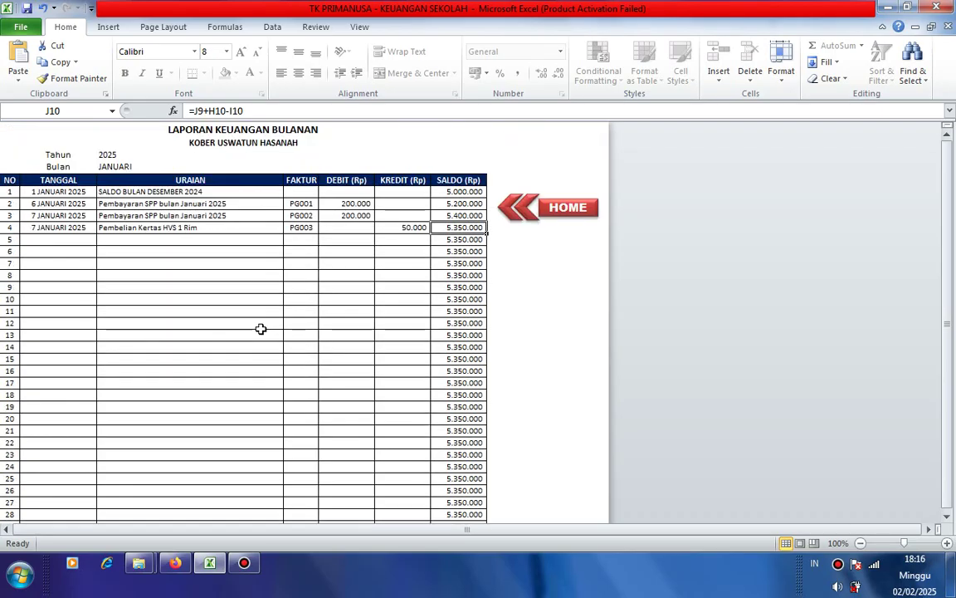
left_click(236, 310)
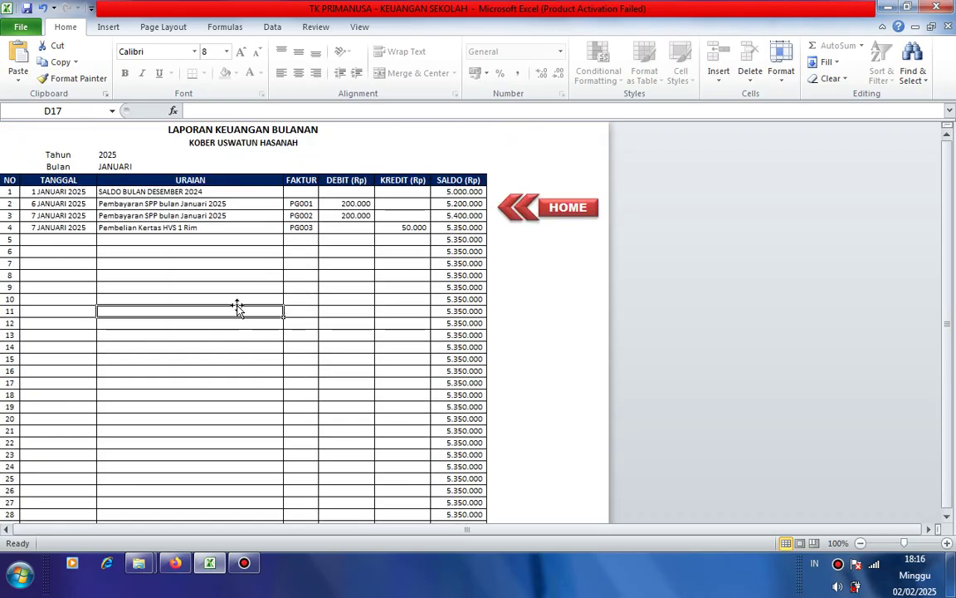
scroll(190, 344, "down", 6)
scroll(188, 351, "down", 3)
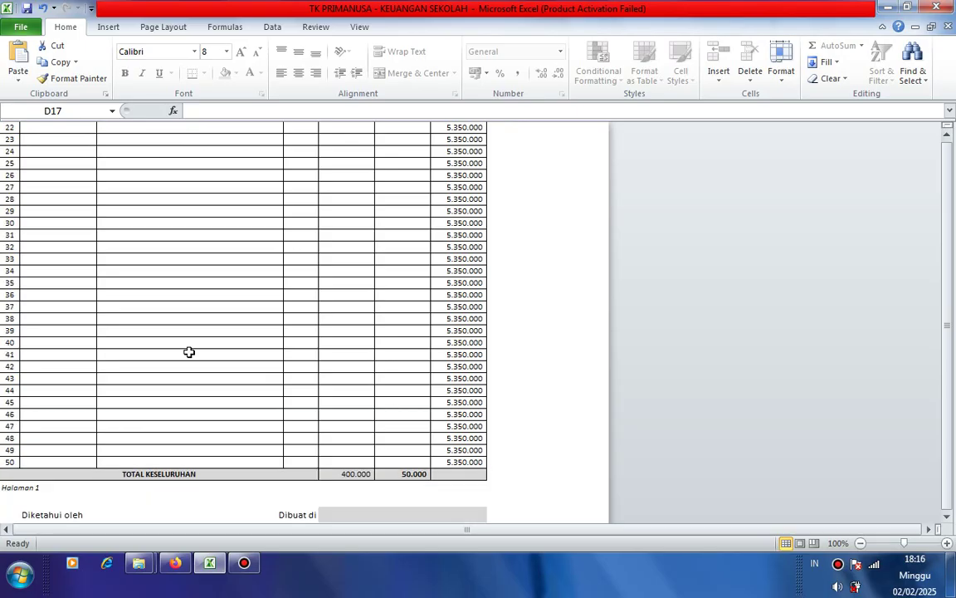
scroll(189, 352, "down", 2)
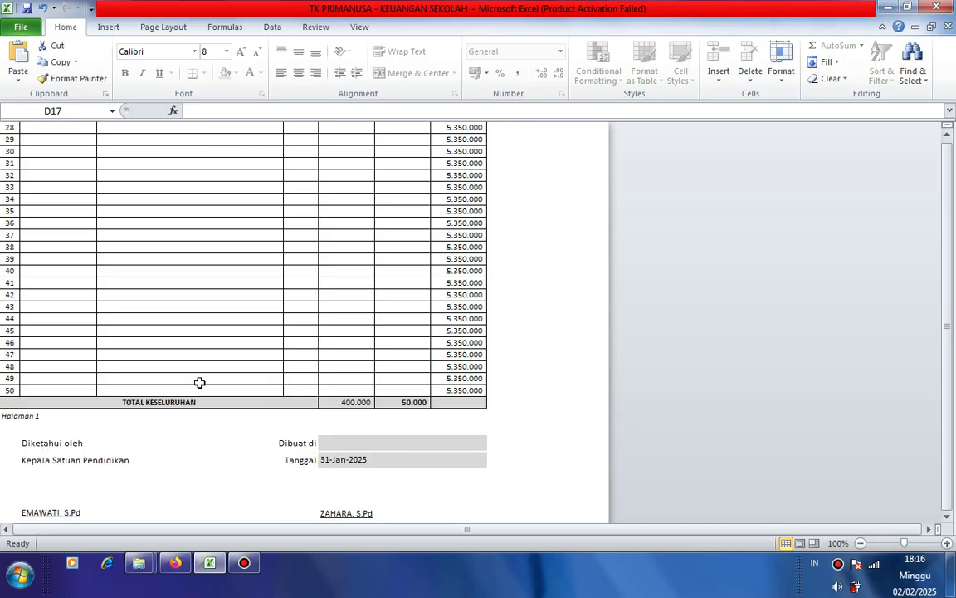
scroll(199, 383, "down", 3)
scroll(203, 379, "up", 13)
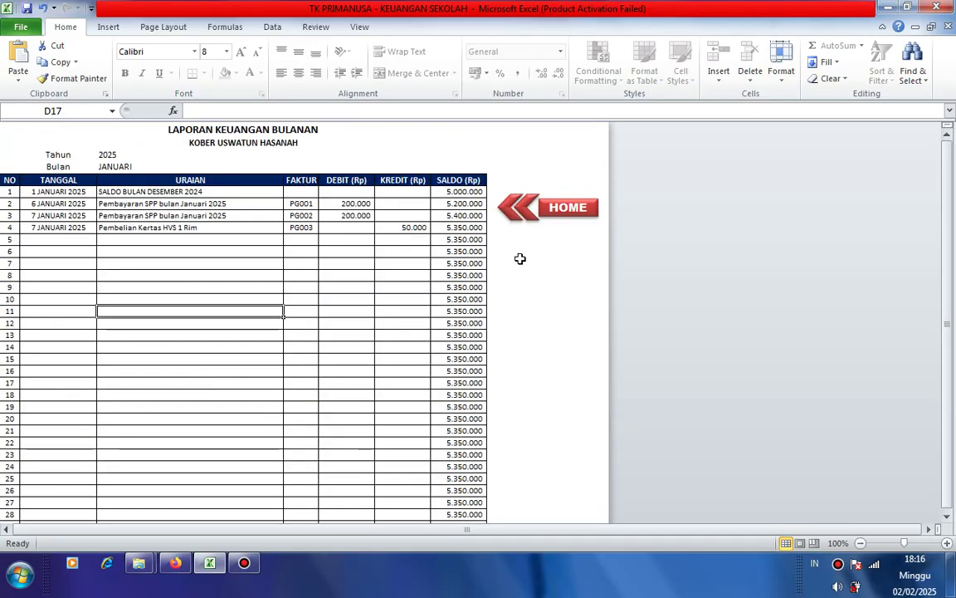
left_click(564, 212)
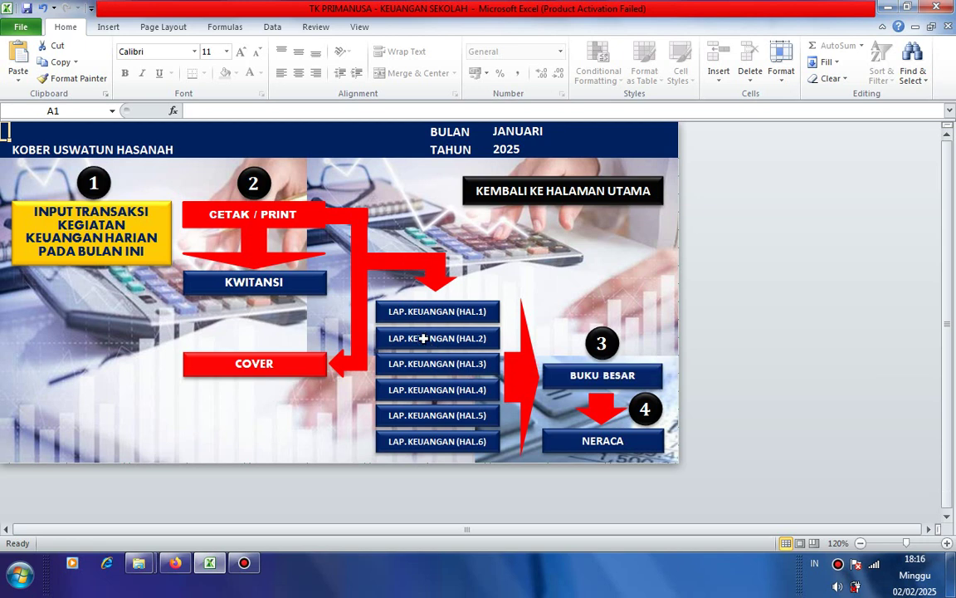
- Look through the monthly report's second page and return to the main menu
left_click(425, 340)
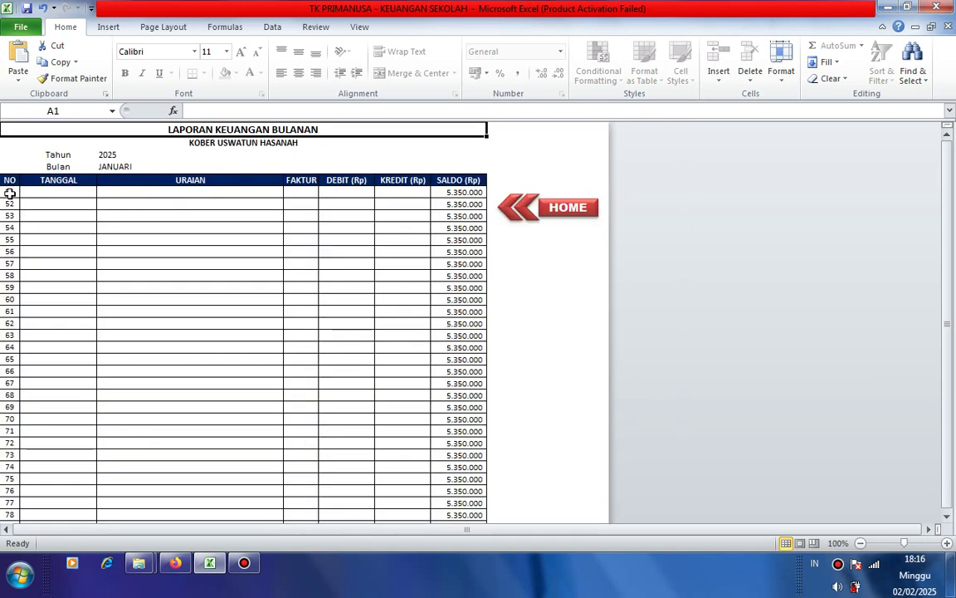
scroll(11, 346, "down", 10)
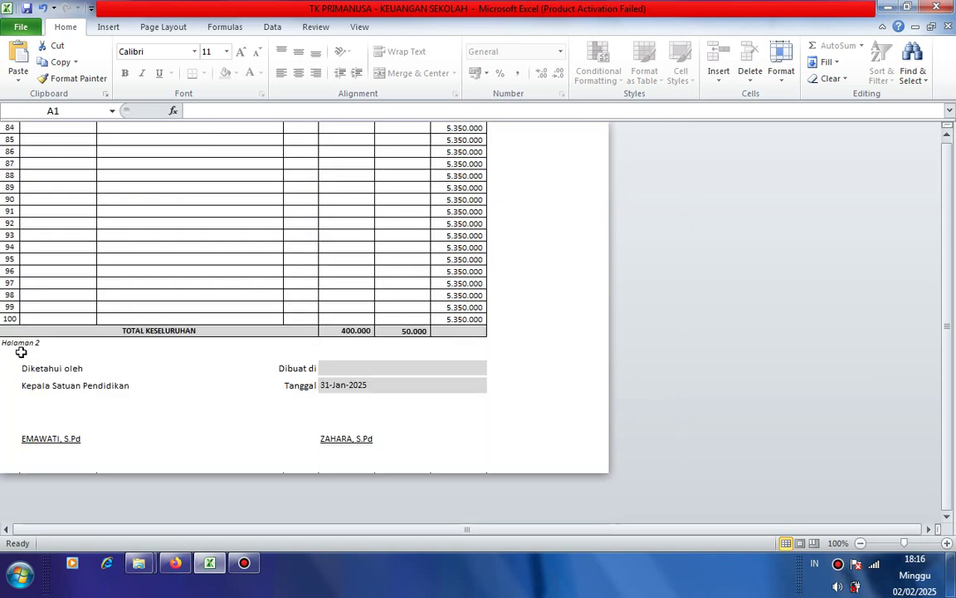
scroll(143, 316, "up", 9)
scroll(144, 315, "up", 3)
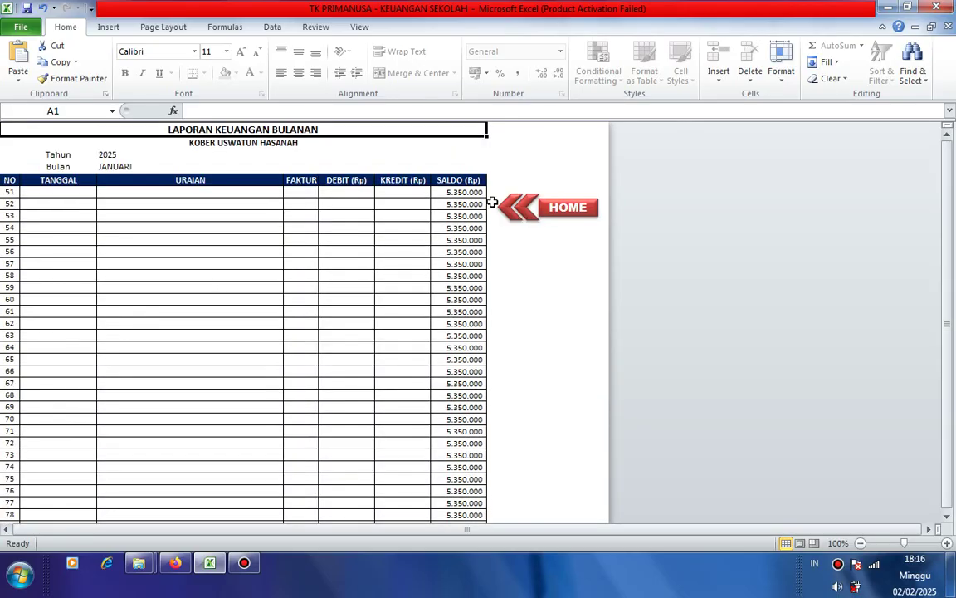
left_click(570, 218)
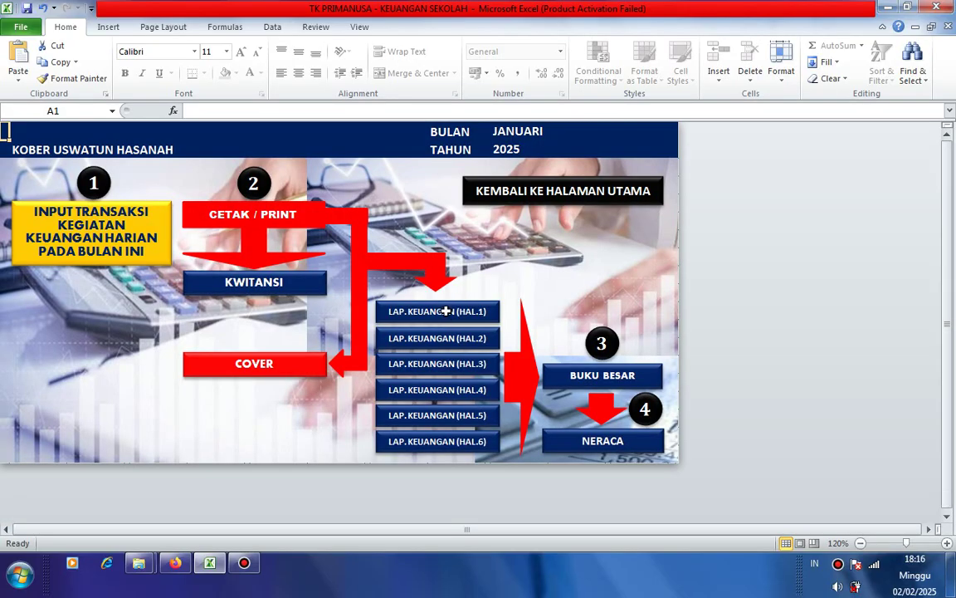
- Reopen report page 1 and scroll through the carried-forward 5.350.000 balances
left_click(425, 311)
scroll(449, 299, "down", 9)
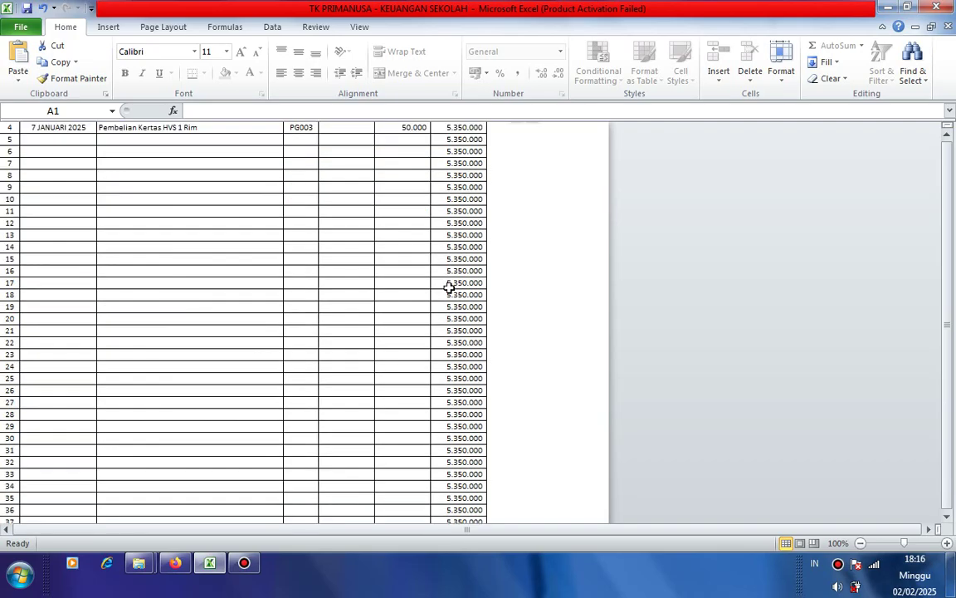
scroll(458, 464, "up", 9)
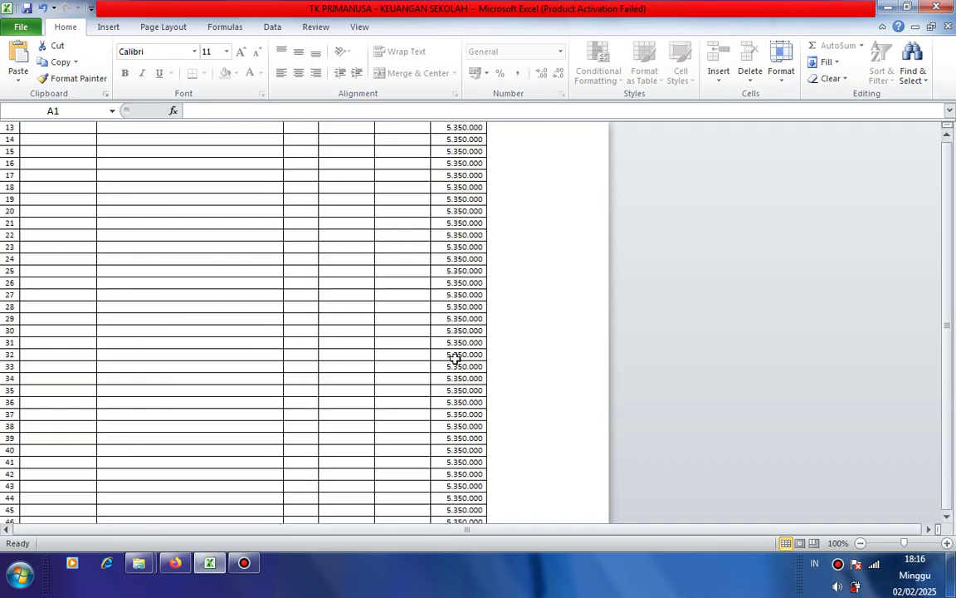
- Select the SALDO cells of rows 5–50 and delete the repeated 5.350.000 values
mouse_move(465, 242)
left_mouse_down()
mouse_move(455, 572)
mouse_move(474, 341)
mouse_move(464, 366)
left_mouse_up()
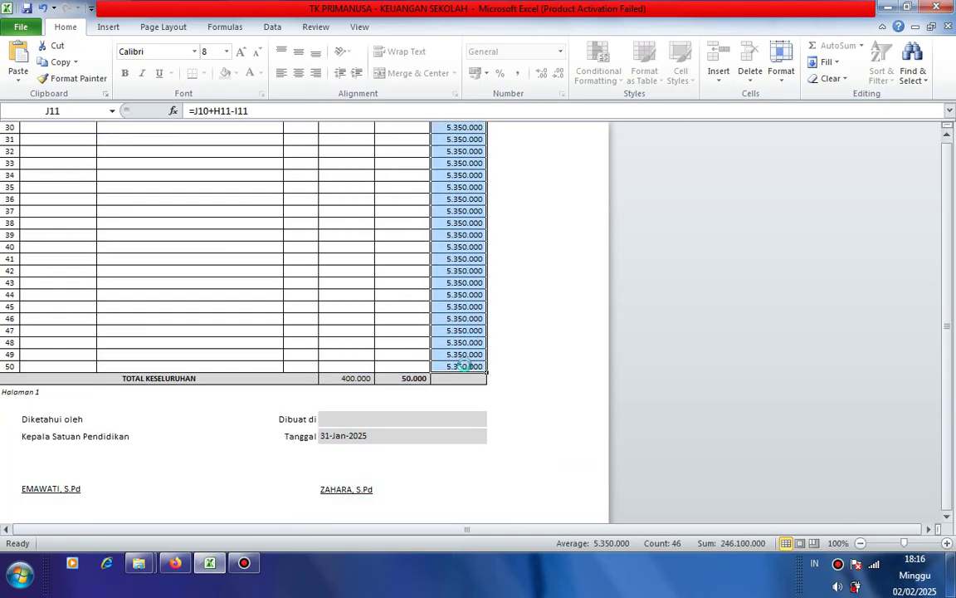
key("Delete")
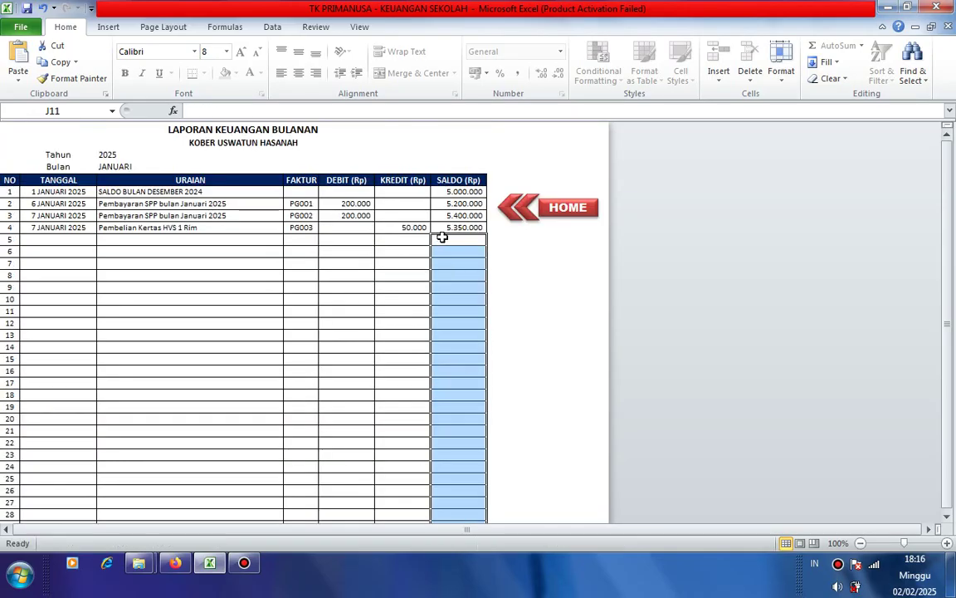
left_click(442, 230)
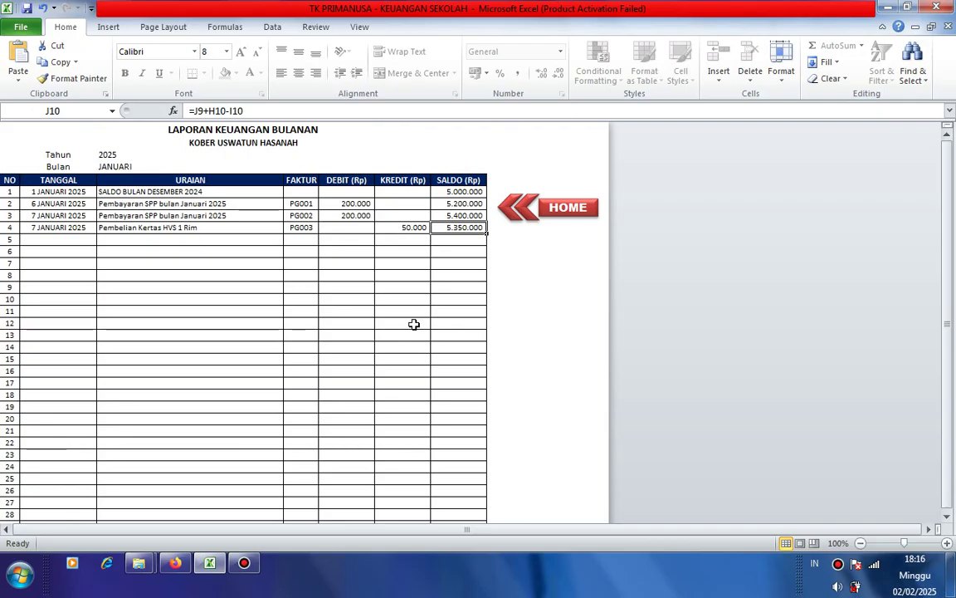
- Check the SALDO formulas in J8–J15, confirming rows 5 onward are empty, then go HOME
left_click(459, 287)
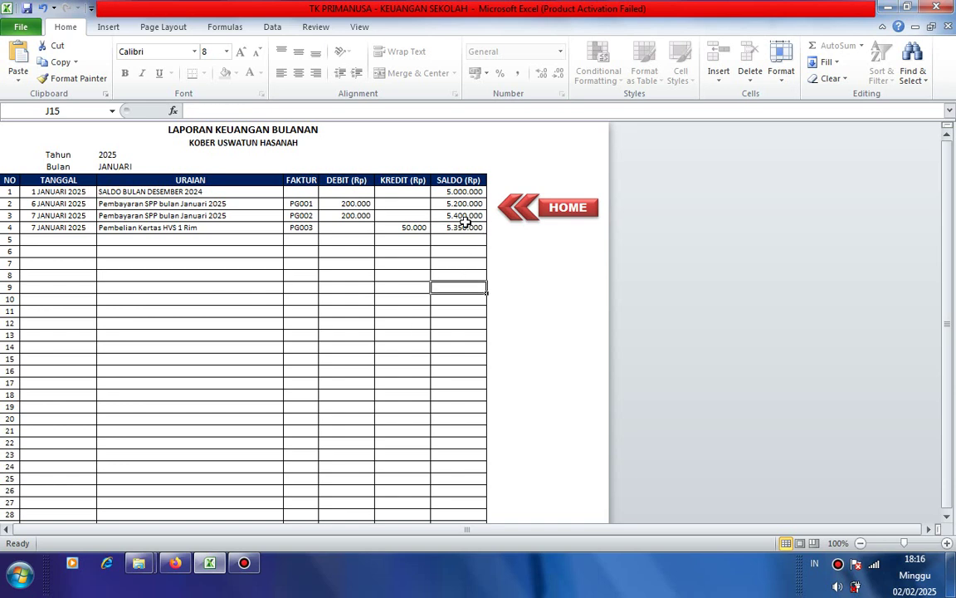
left_click(465, 215)
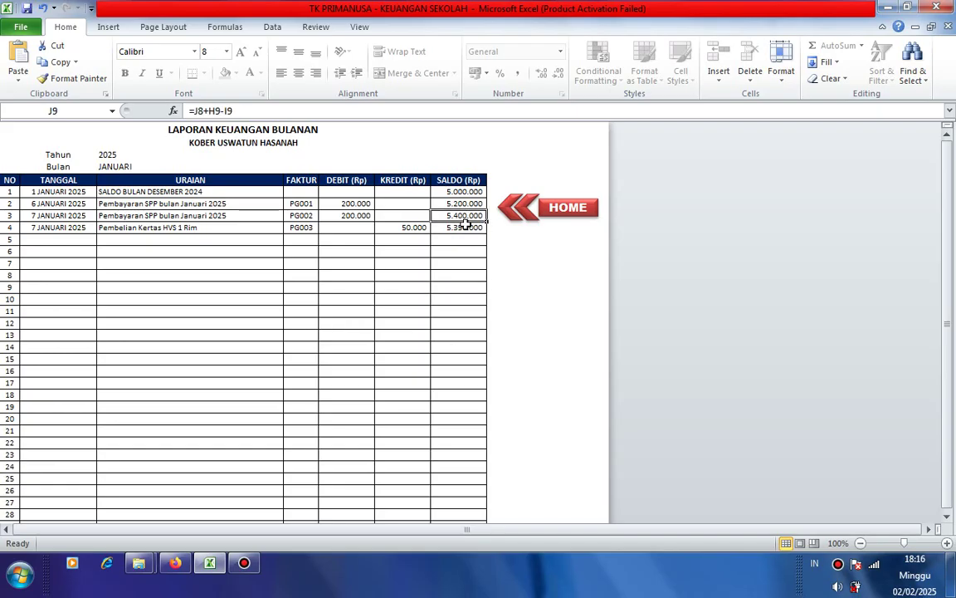
left_click(467, 226)
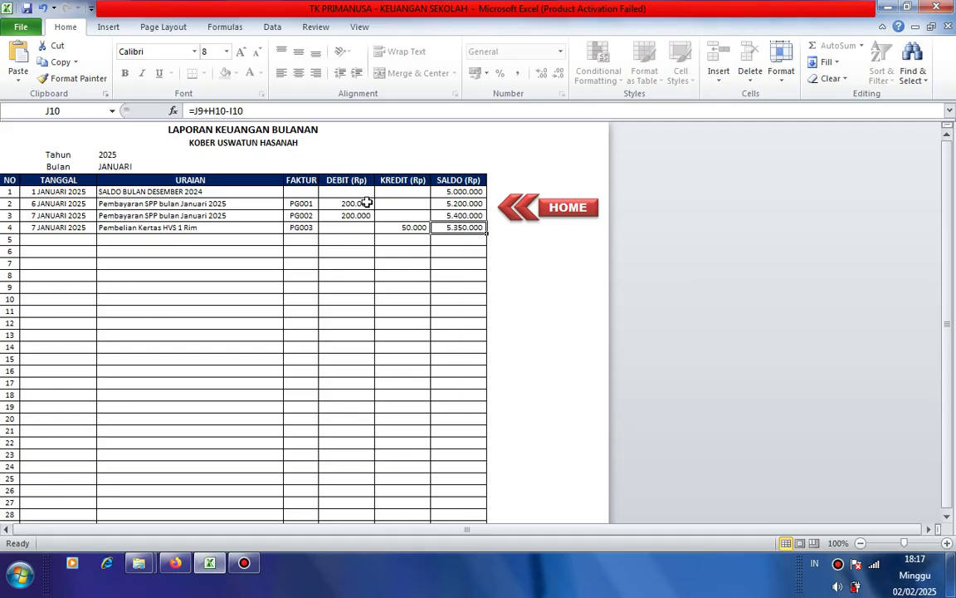
left_click(465, 214)
left_click(471, 203)
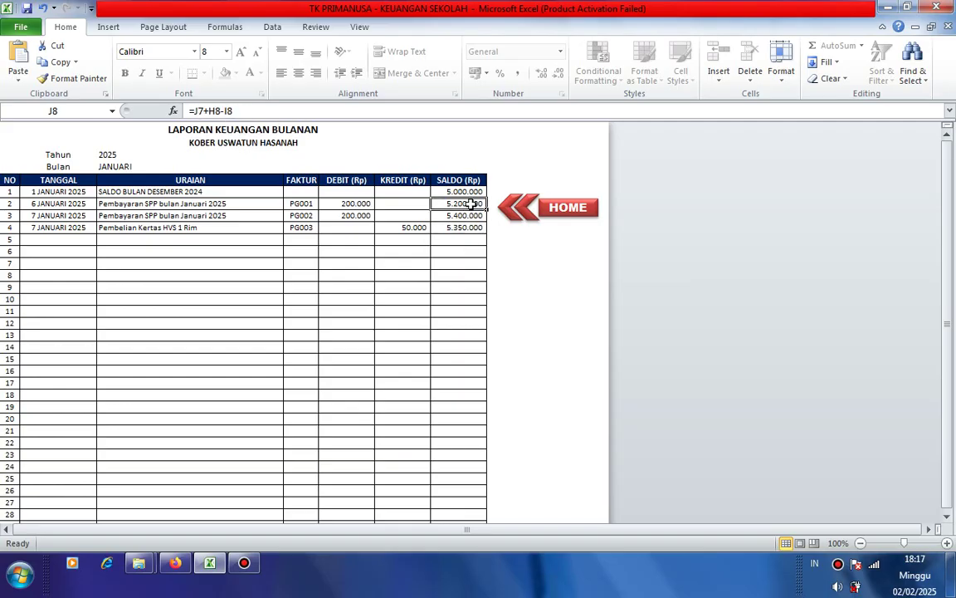
left_click(468, 250)
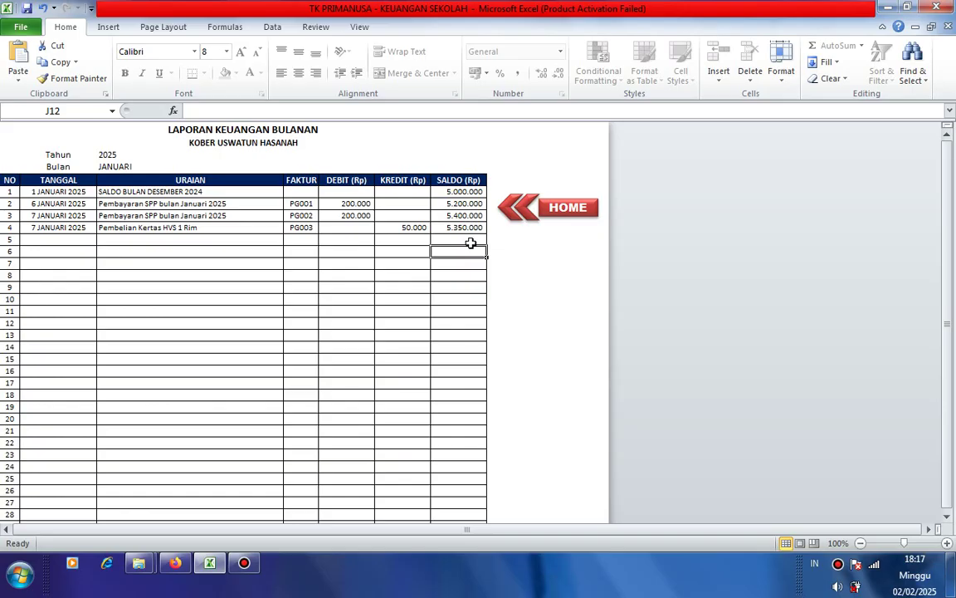
left_click(586, 215)
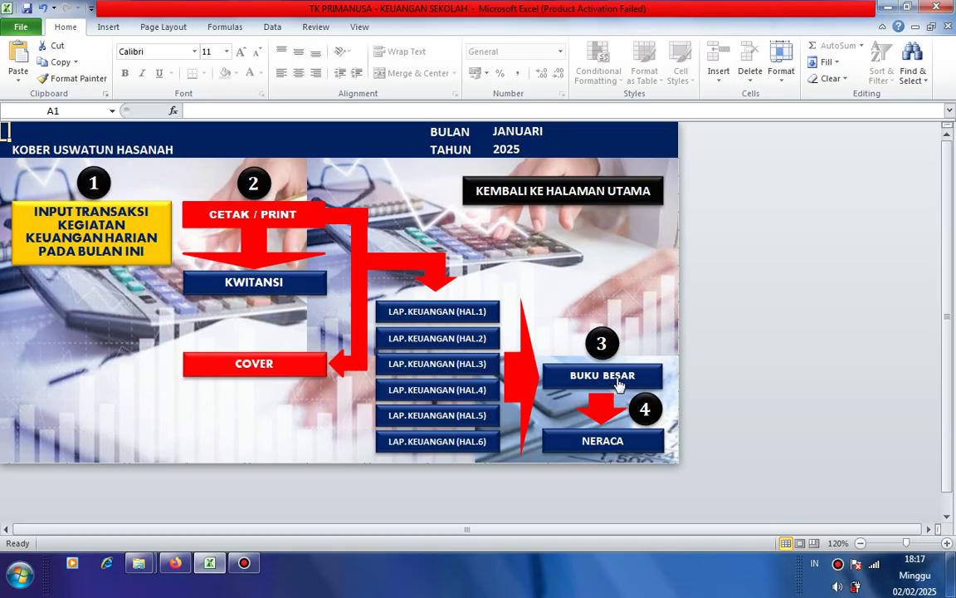
- Open the BUKU BESAR ledger and inspect its account code 1200, AKUN, TOTAL KESELURUHAN and KODE cells
left_click(555, 350)
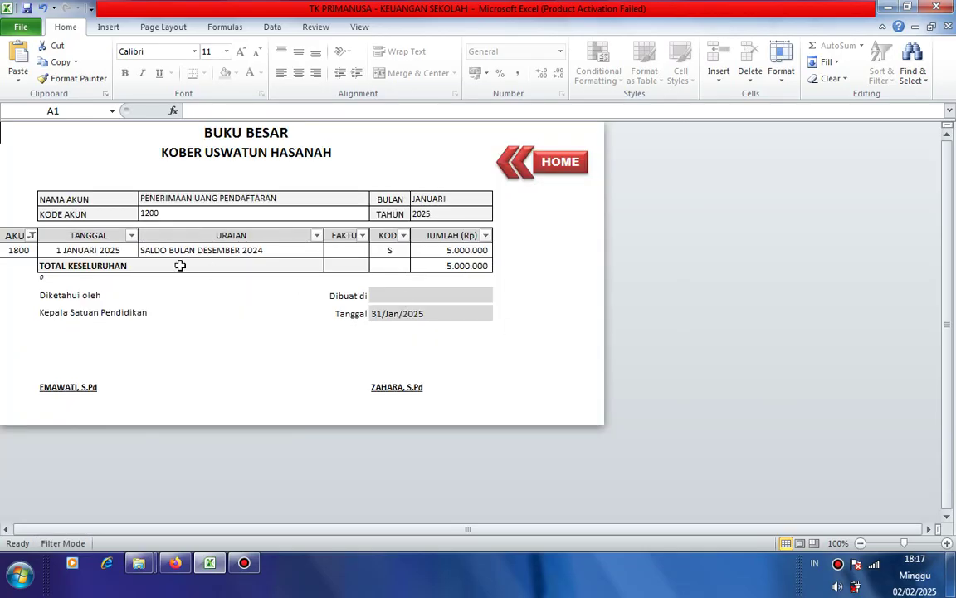
left_click(171, 214)
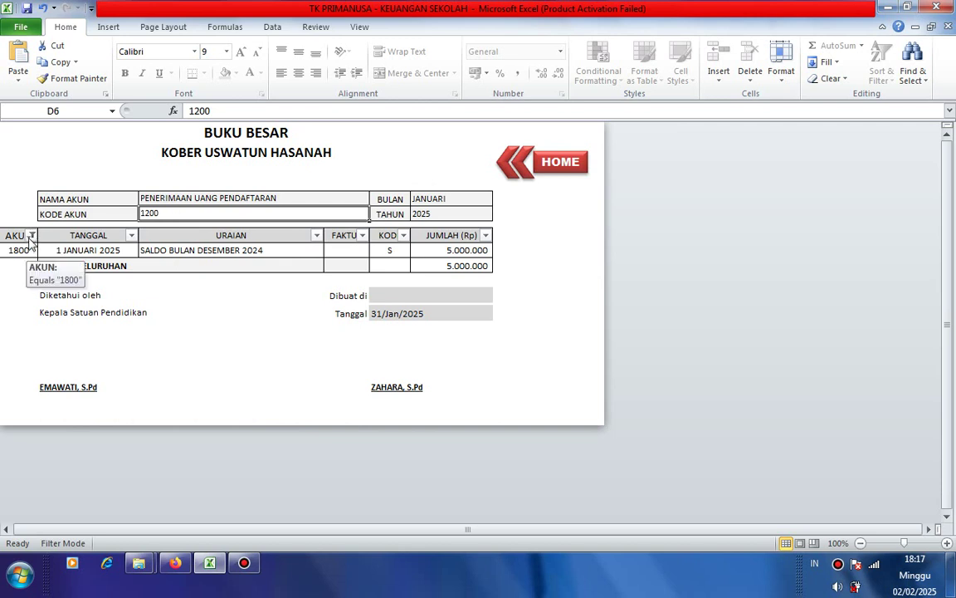
left_click(25, 250)
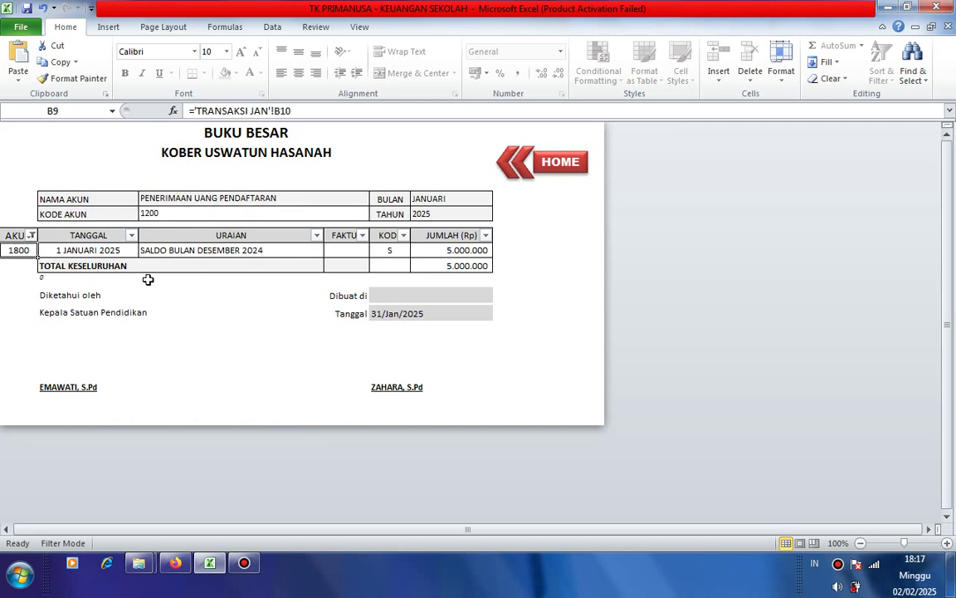
left_click(180, 211)
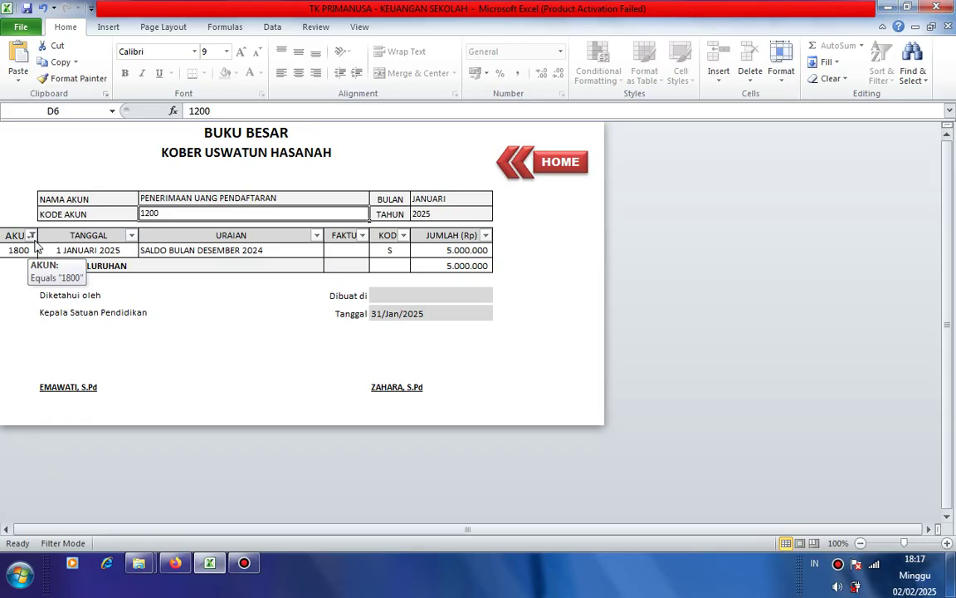
left_click(164, 262)
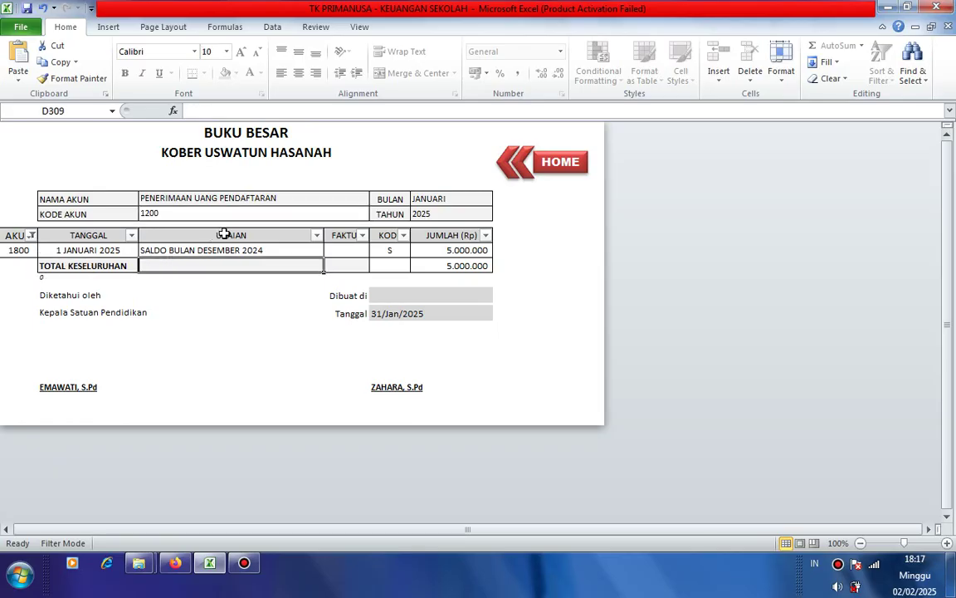
left_click(225, 214)
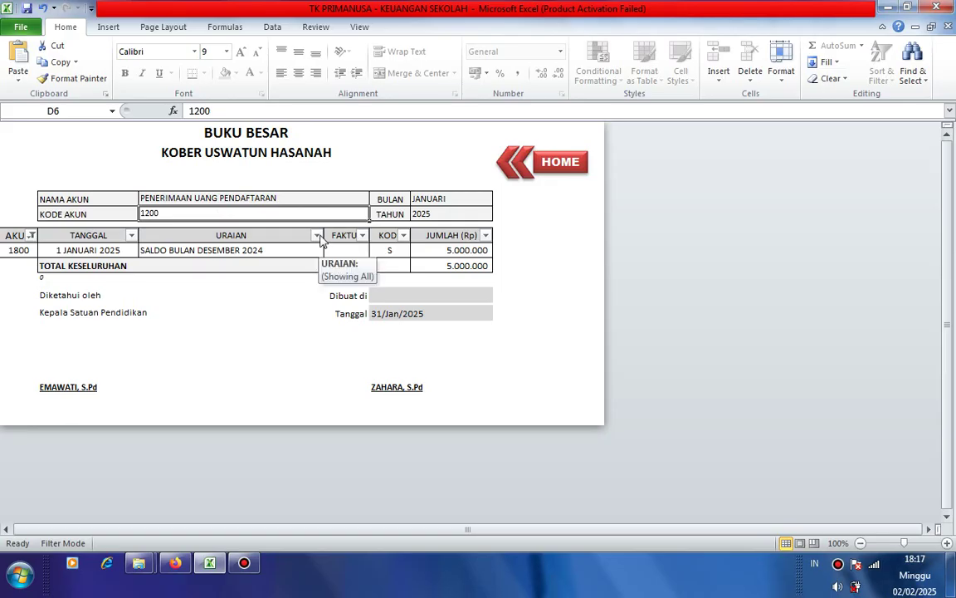
left_click(375, 235)
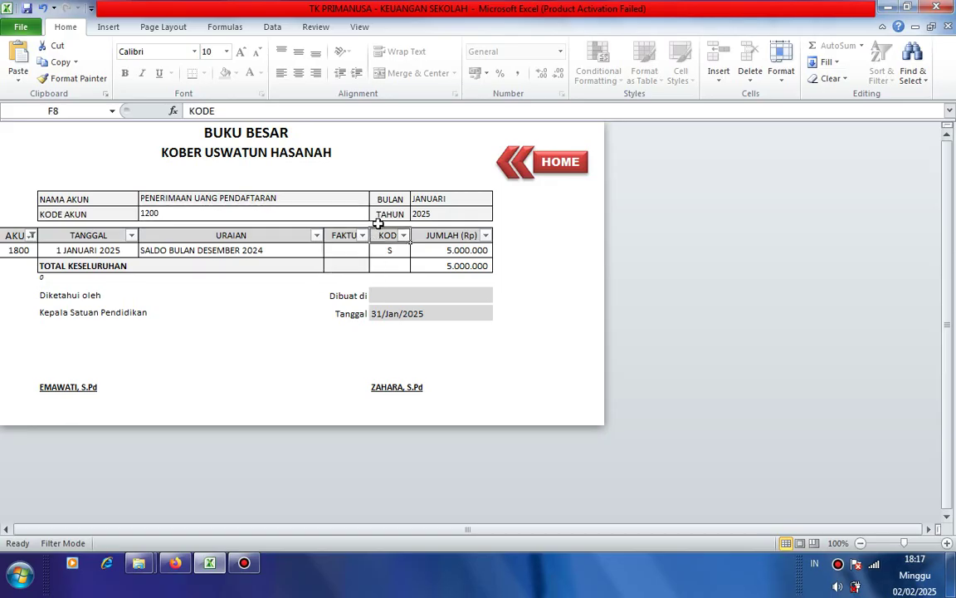
- Unprotect the BUKU BESAR sheet with its password, dismissing the incorrect-password warning
left_click(316, 28)
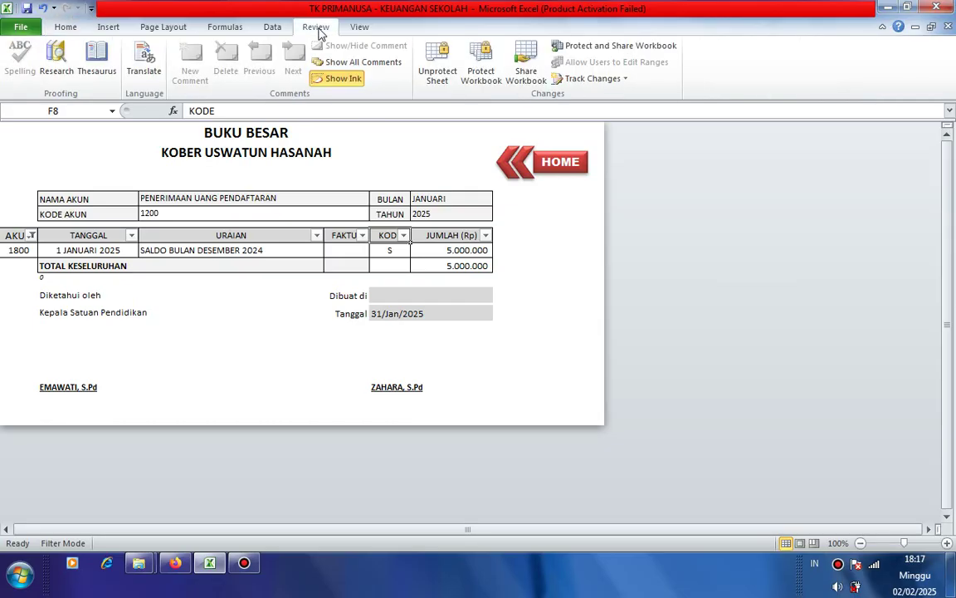
left_click(437, 76)
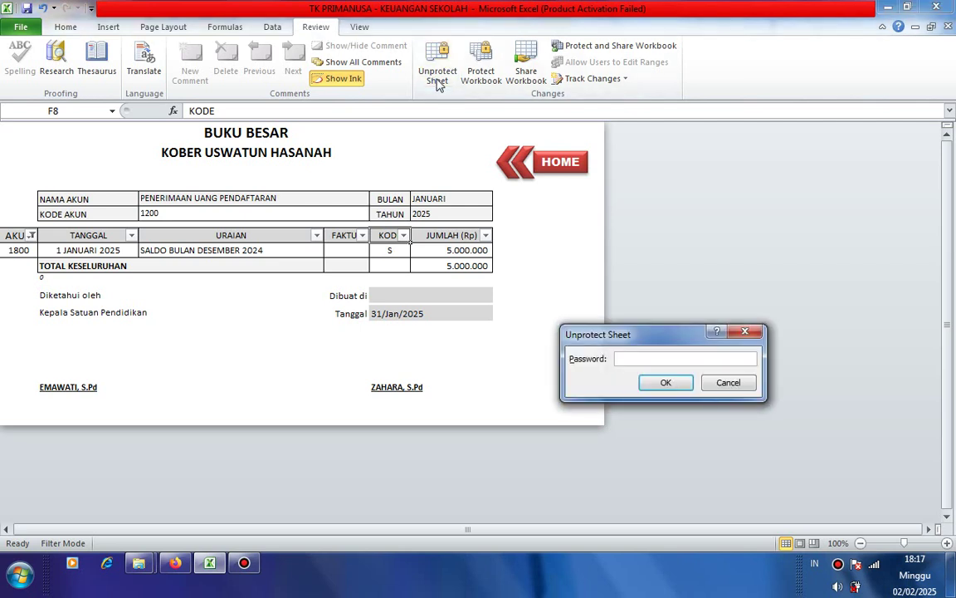
left_click(669, 383)
left_click(478, 310)
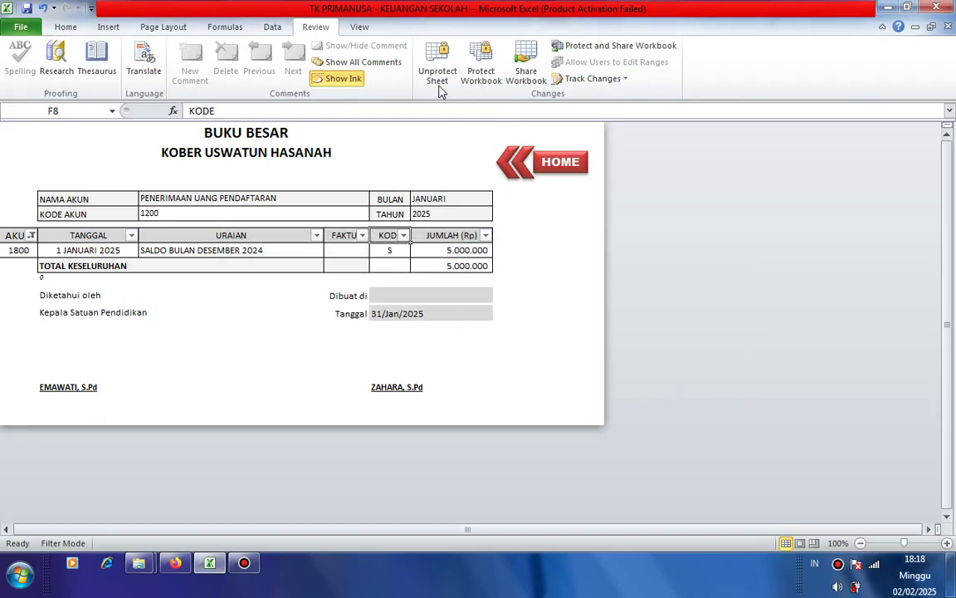
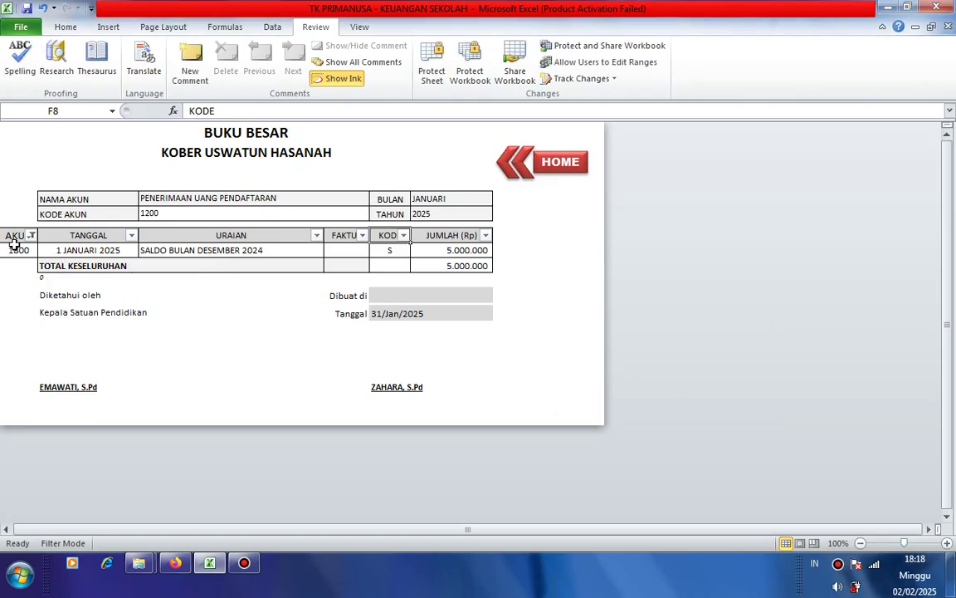
- Filter the AKUN column from 1800 to account 1100, leaving the two 200.000 SPP payments
left_click(32, 236)
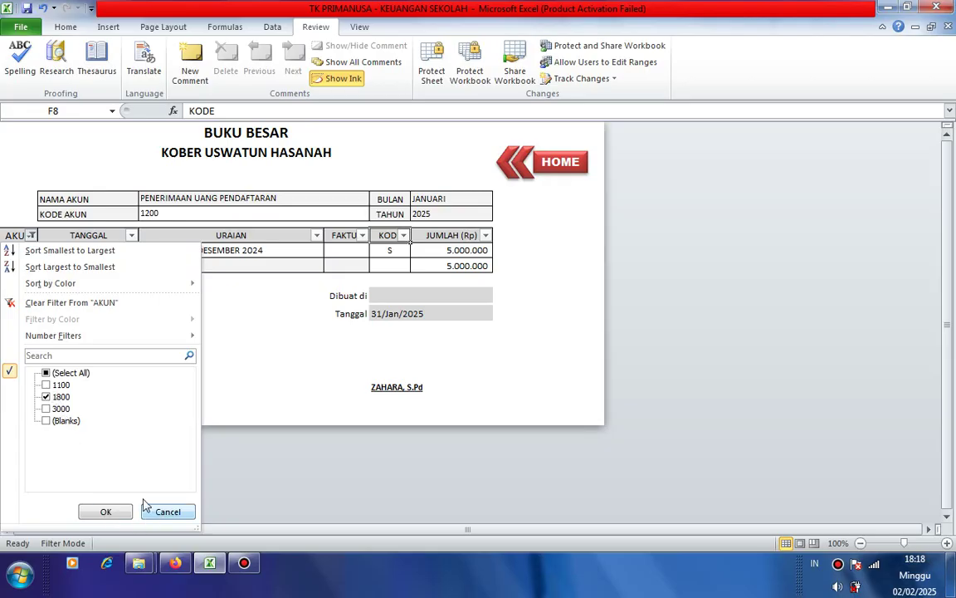
left_click(47, 397)
left_click(46, 397)
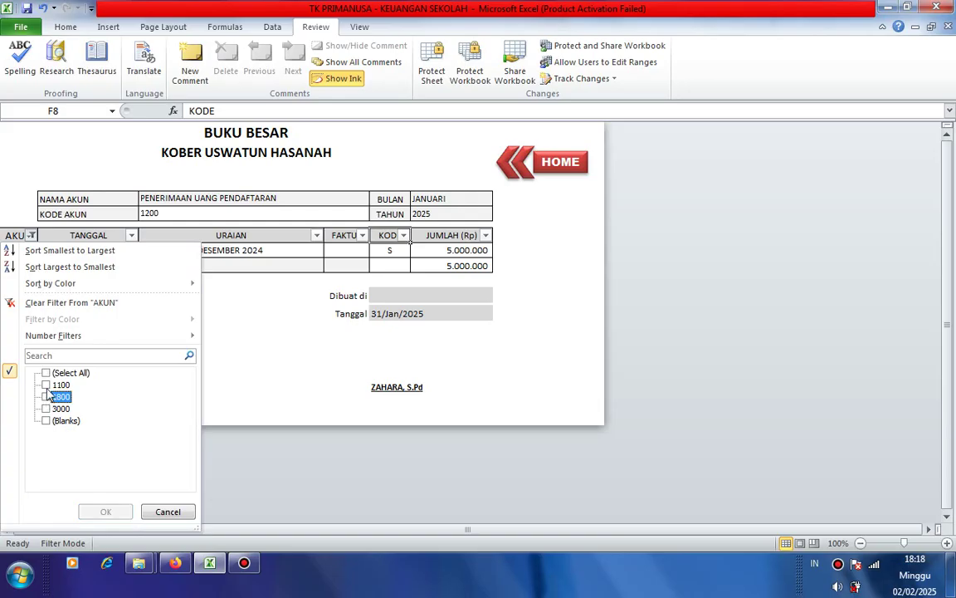
left_click(46, 386)
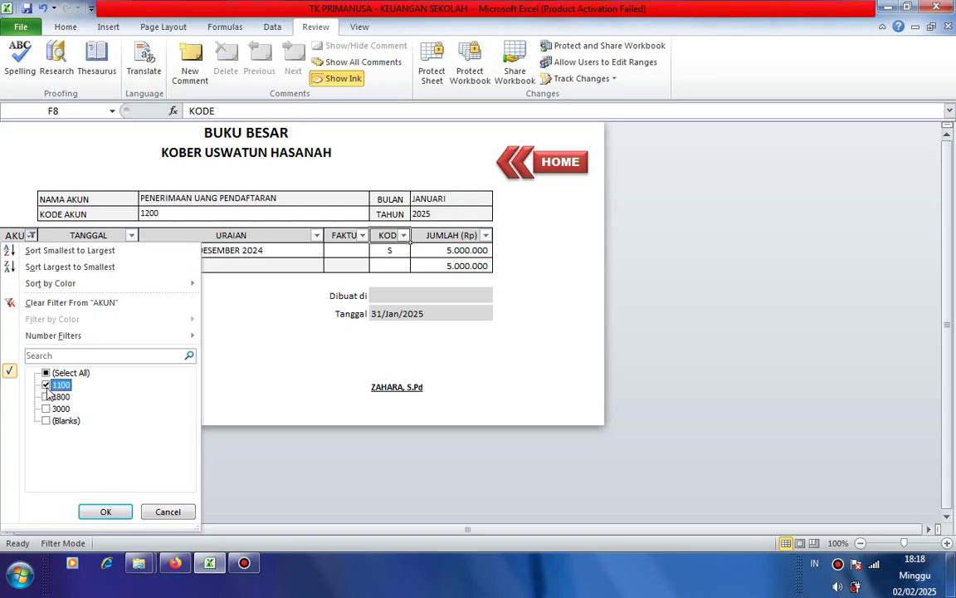
left_click(104, 512)
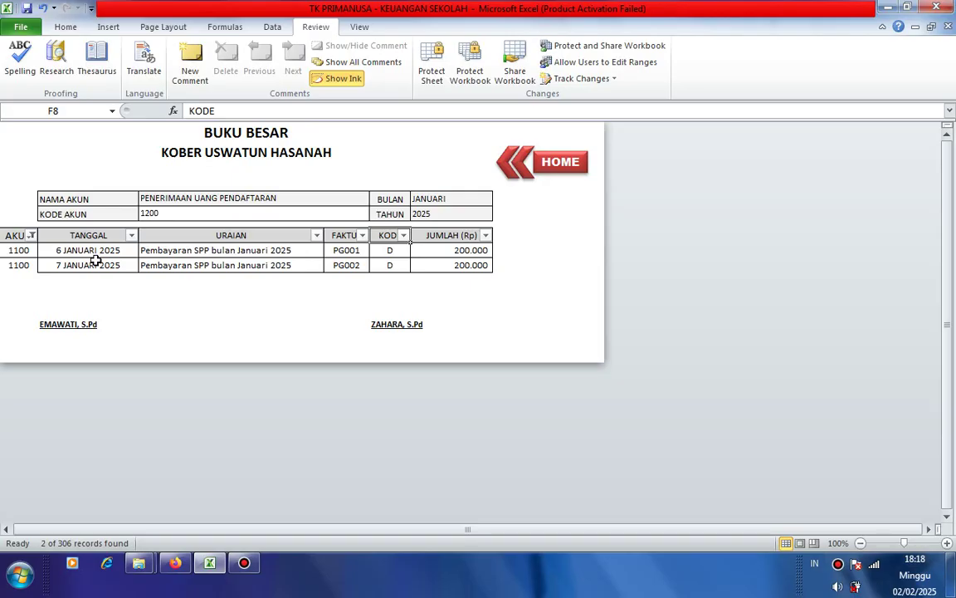
- Inspect the filtered rows' descriptions, 200.000 amounts and account 1100 against the ledger code 1200
left_click(186, 253)
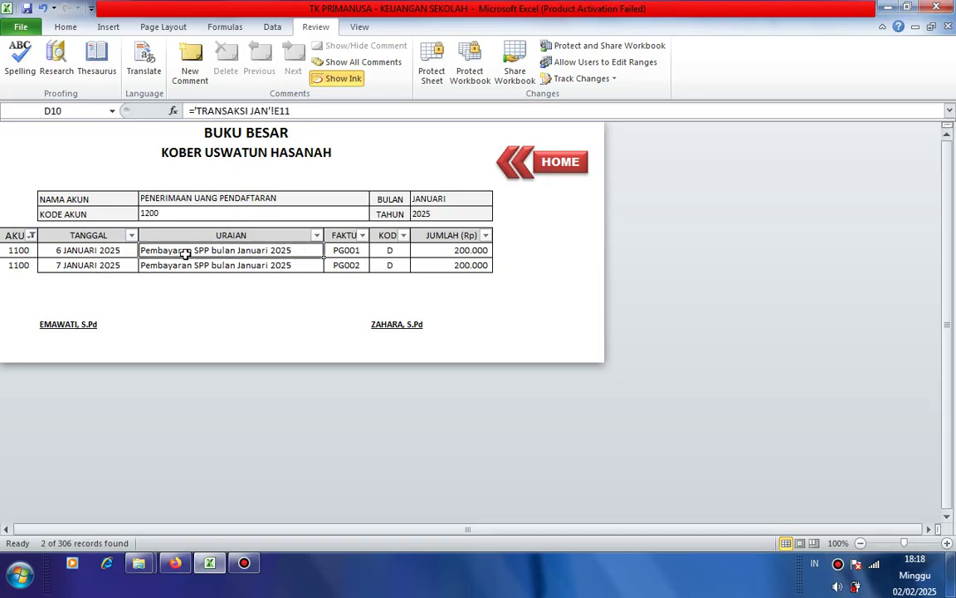
left_click(214, 264)
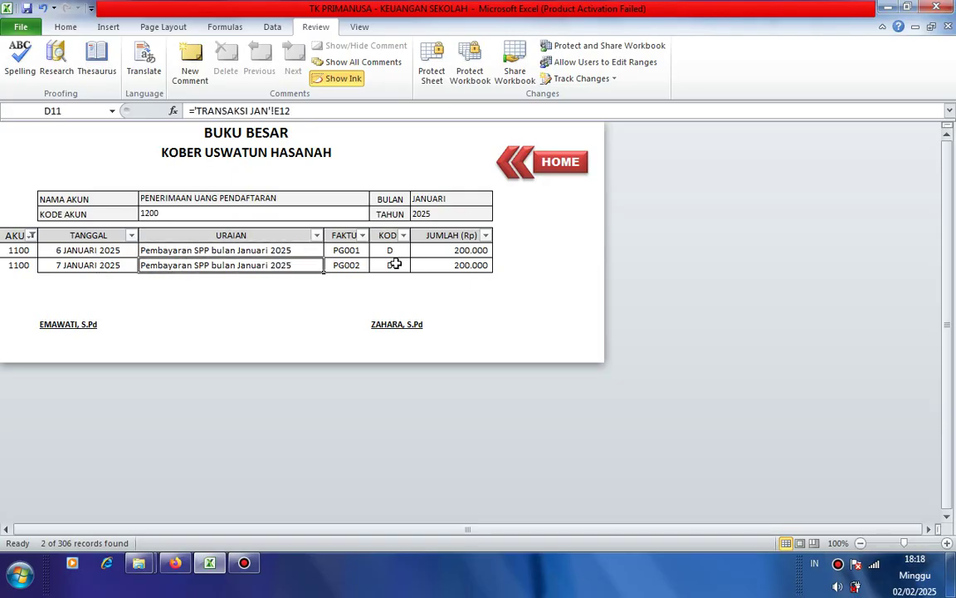
left_click(461, 250)
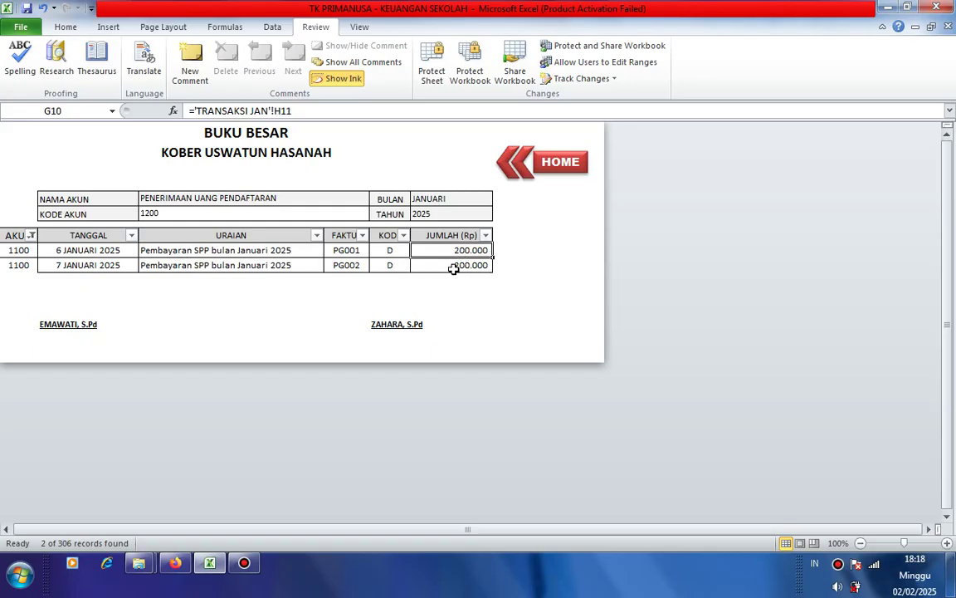
left_click(453, 268)
left_click(454, 251)
left_click(444, 267)
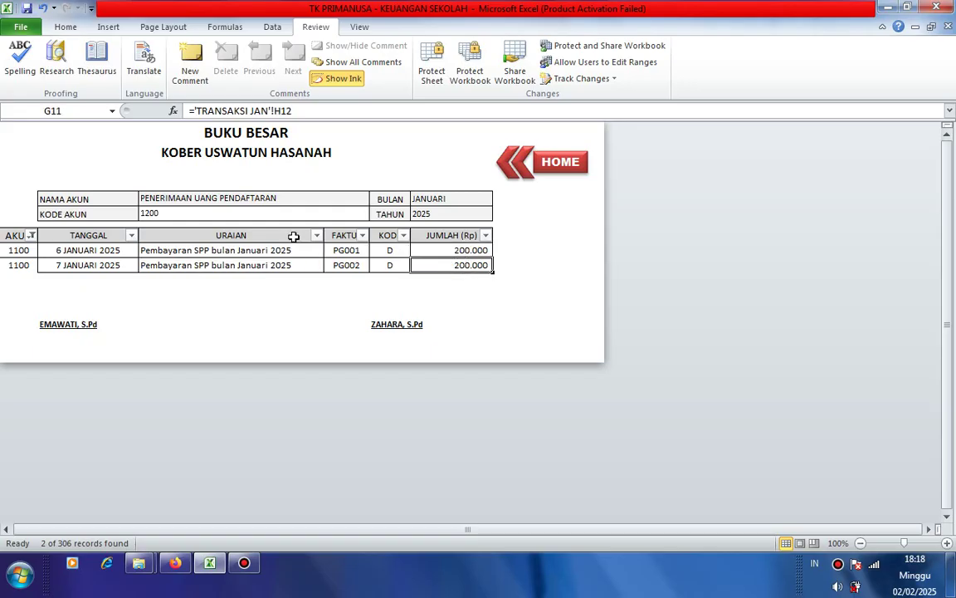
left_click(10, 251)
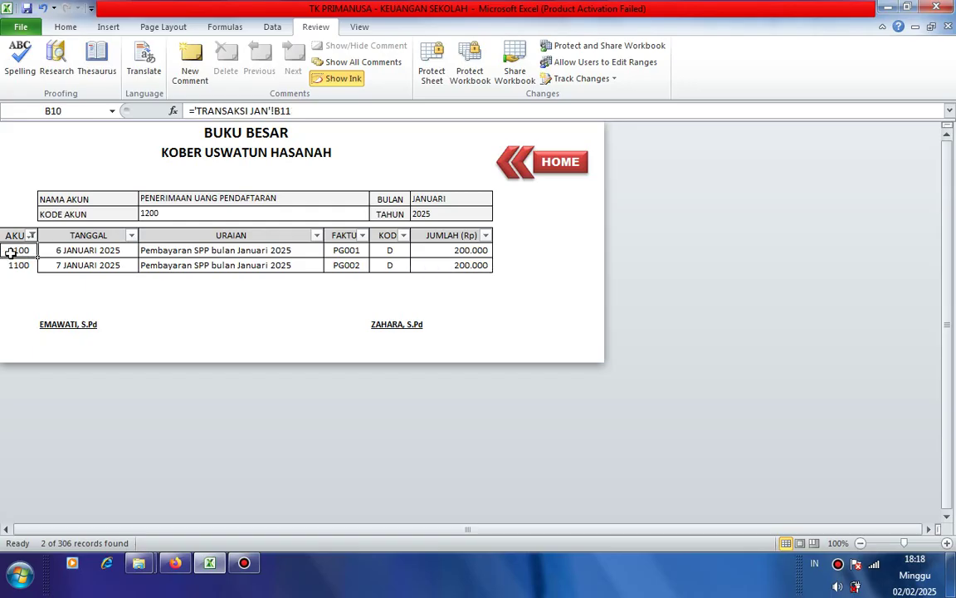
left_click(167, 213)
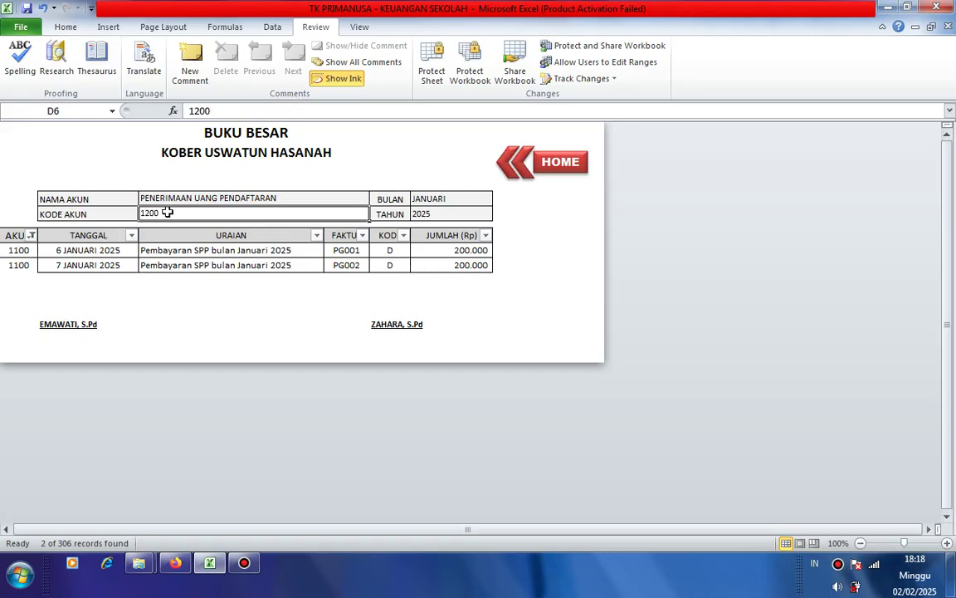
left_click(16, 251)
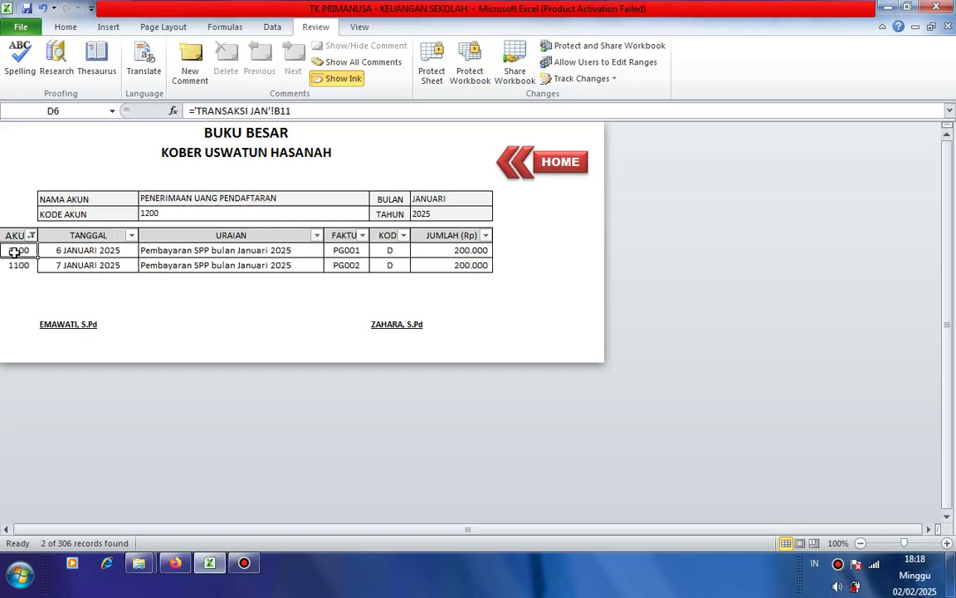
- Change the ledger's account code from 1200 to 1100 so the name reads PENERIMAAN SPP
left_click(167, 213)
type("11")
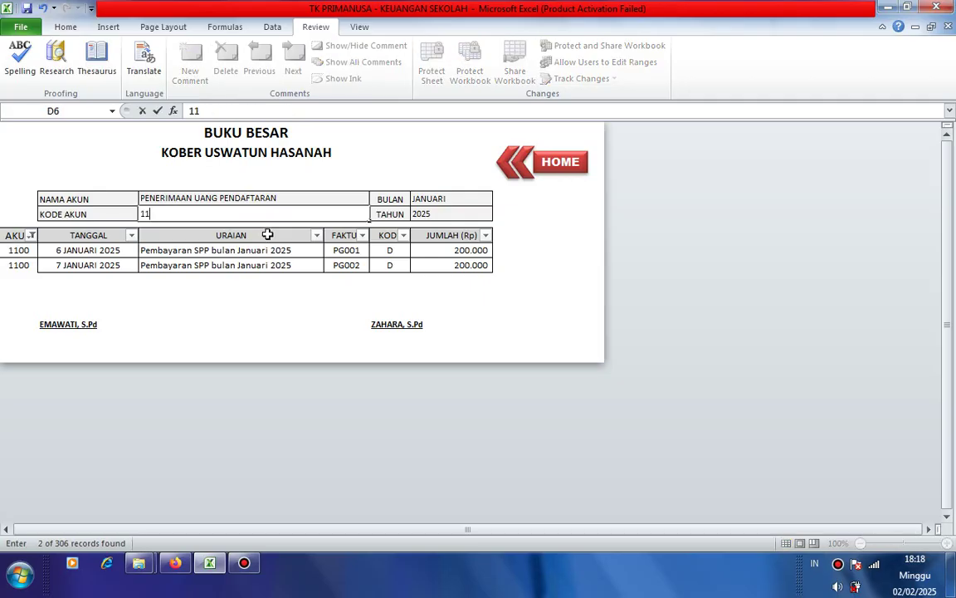
type("00")
key("Return")
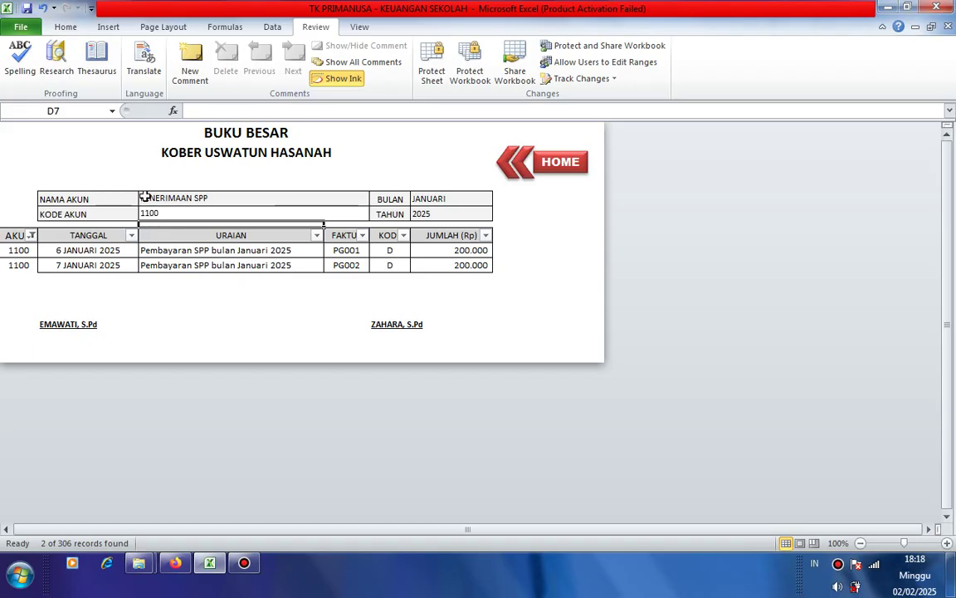
left_click(144, 196)
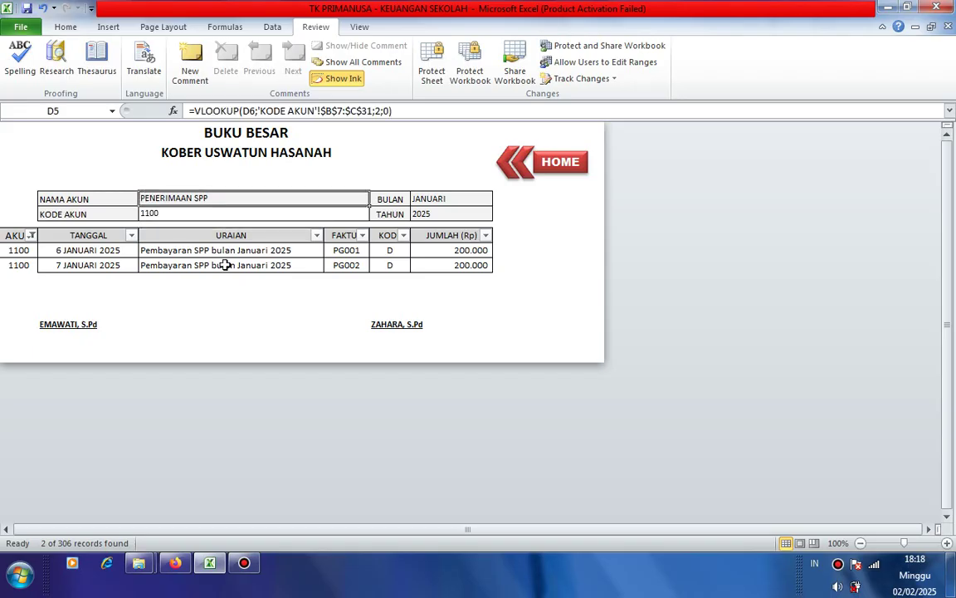
left_click(192, 250)
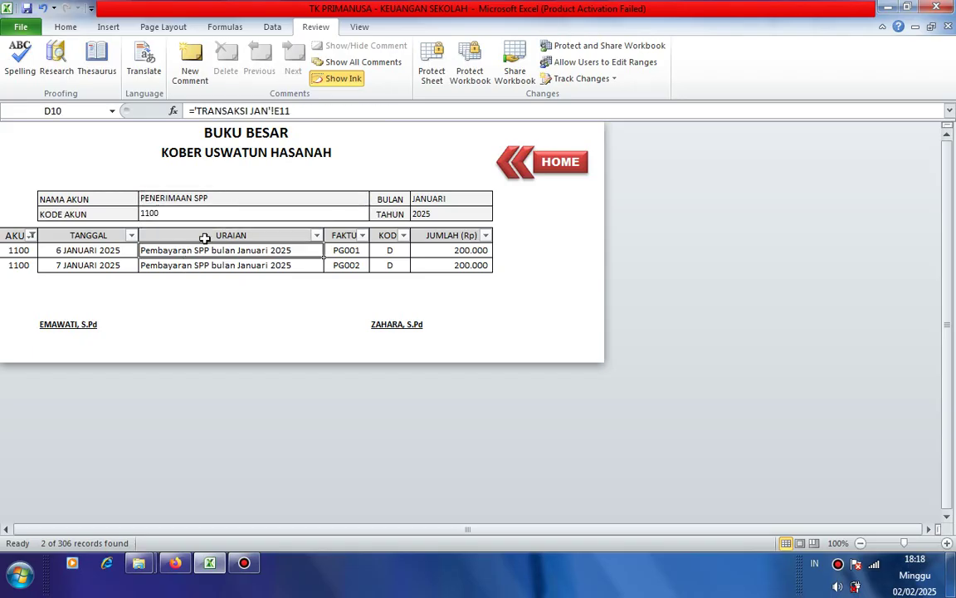
left_click(208, 212)
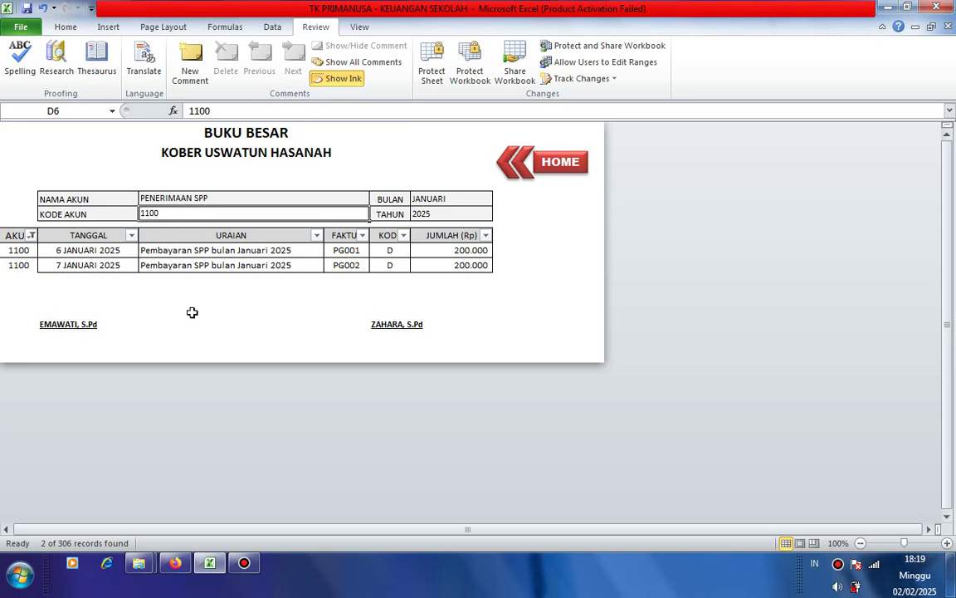
left_click(218, 310)
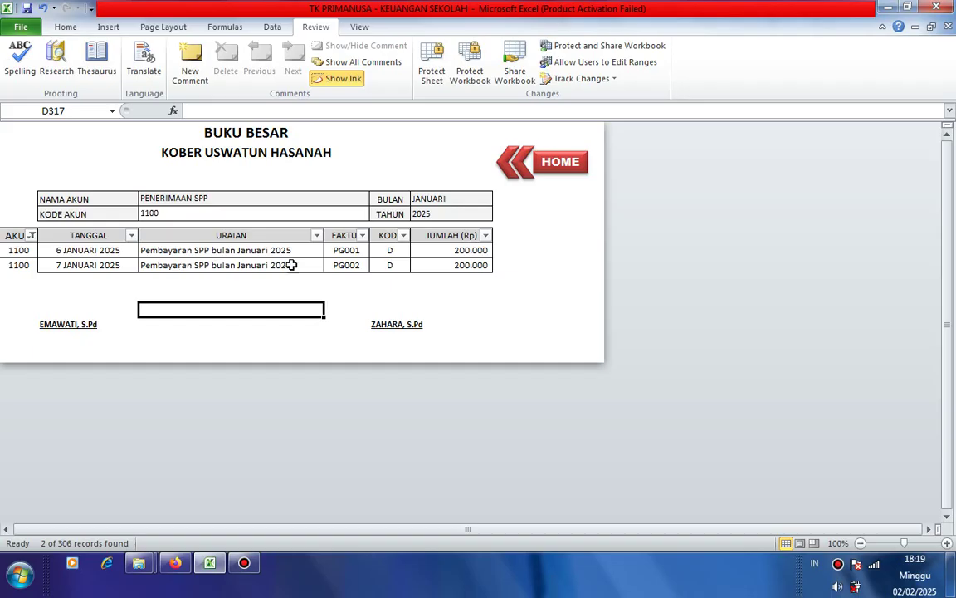
- Re-filter the AKUN column to show only account 1800 instead of 1100
left_click(452, 281)
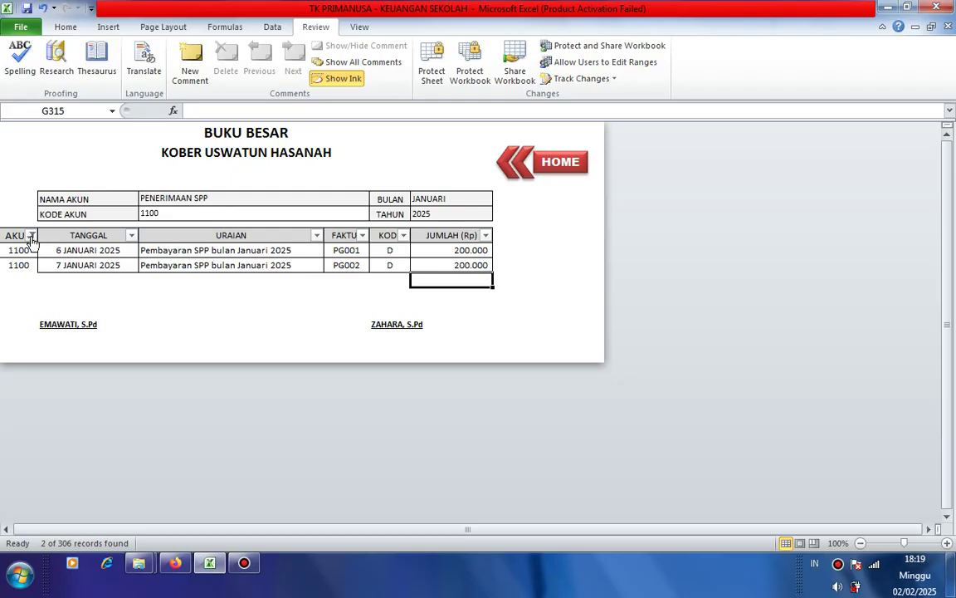
left_click(30, 236)
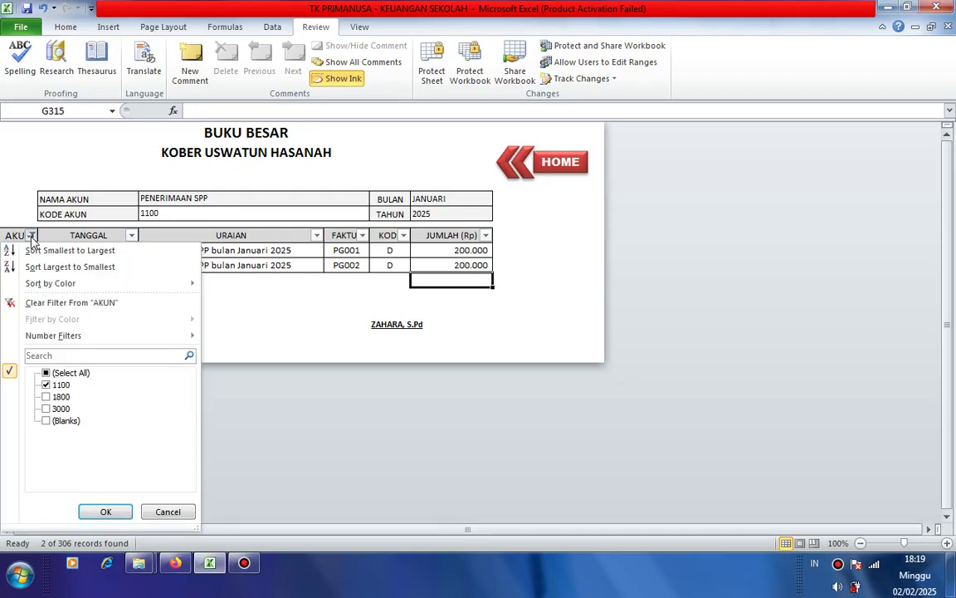
left_click(46, 397)
left_click(47, 385)
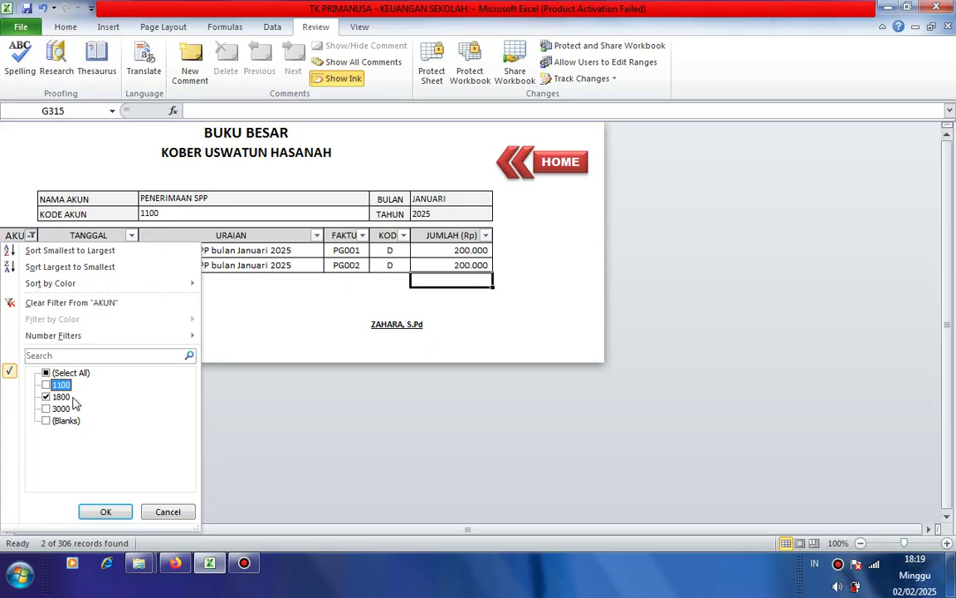
left_click(105, 512)
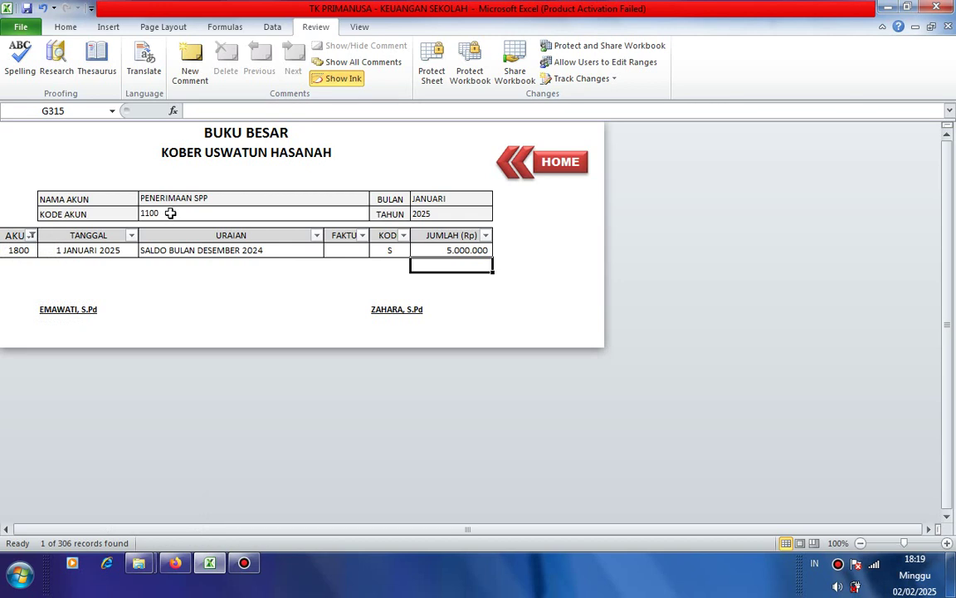
- Set the ledger's account code to 1800 so the name reads SALDO
left_click(176, 213)
type("1")
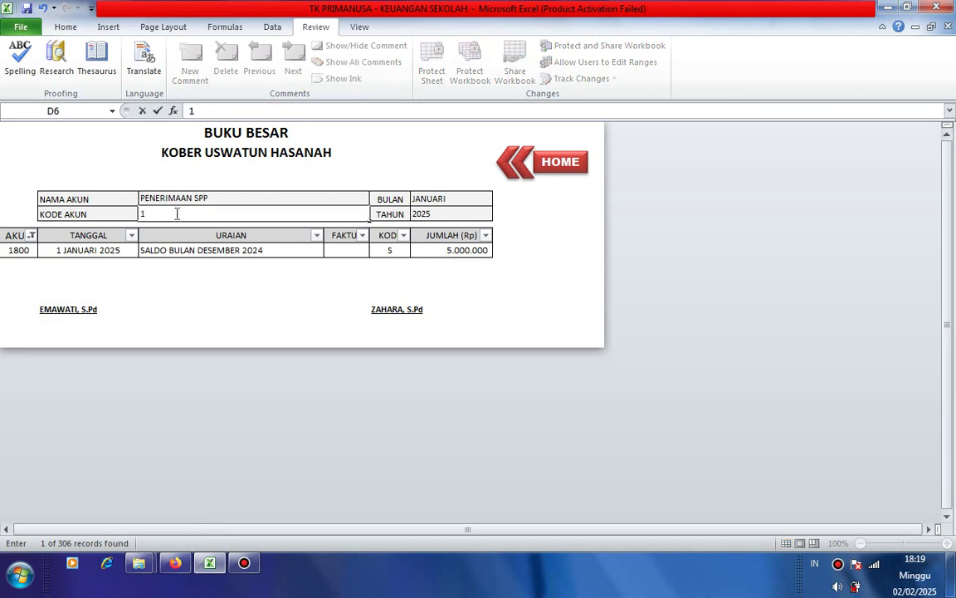
type("800")
key("Return")
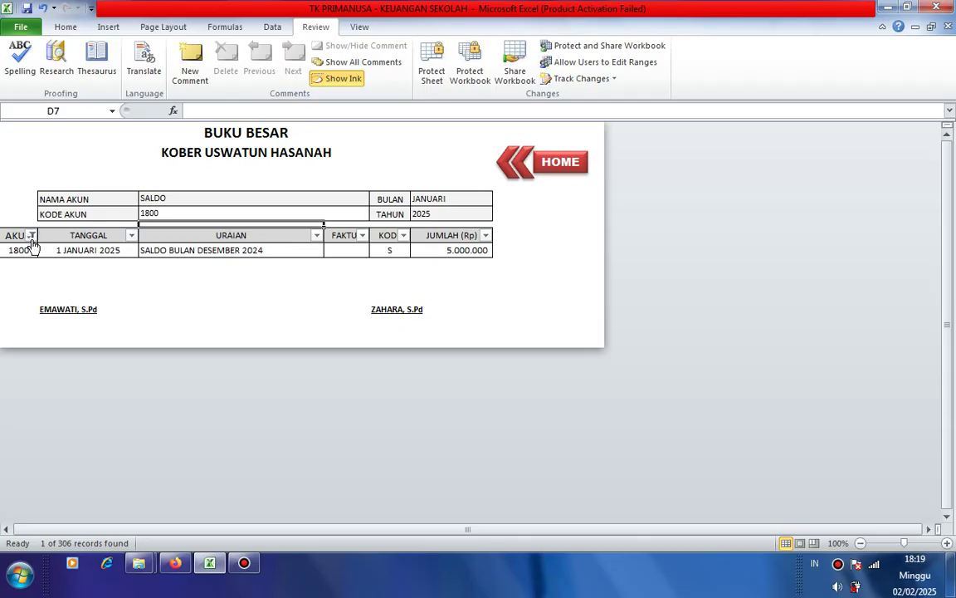
left_click(31, 236)
left_click(48, 397)
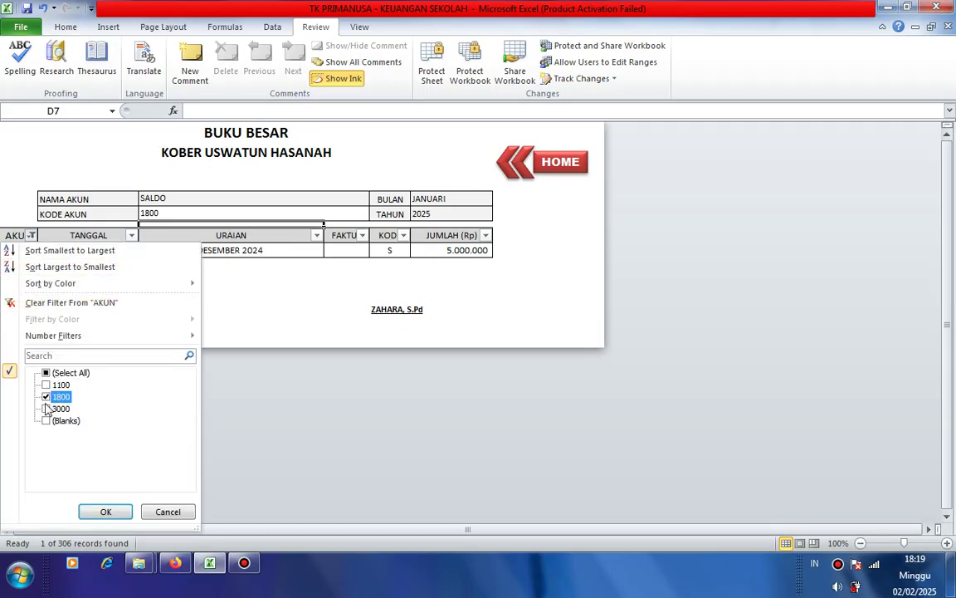
left_click(48, 408)
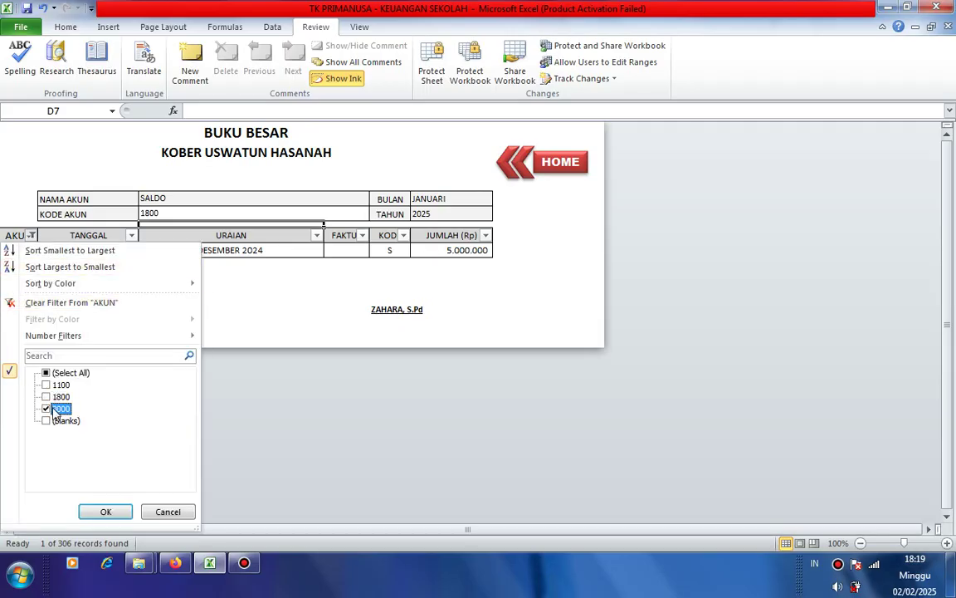
left_click(106, 511)
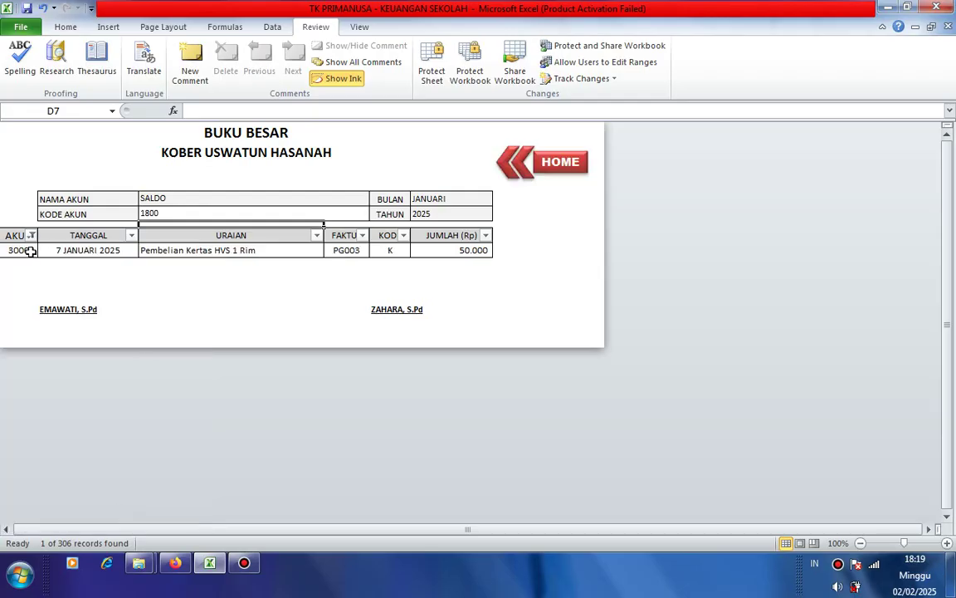
left_click(174, 212)
type("3")
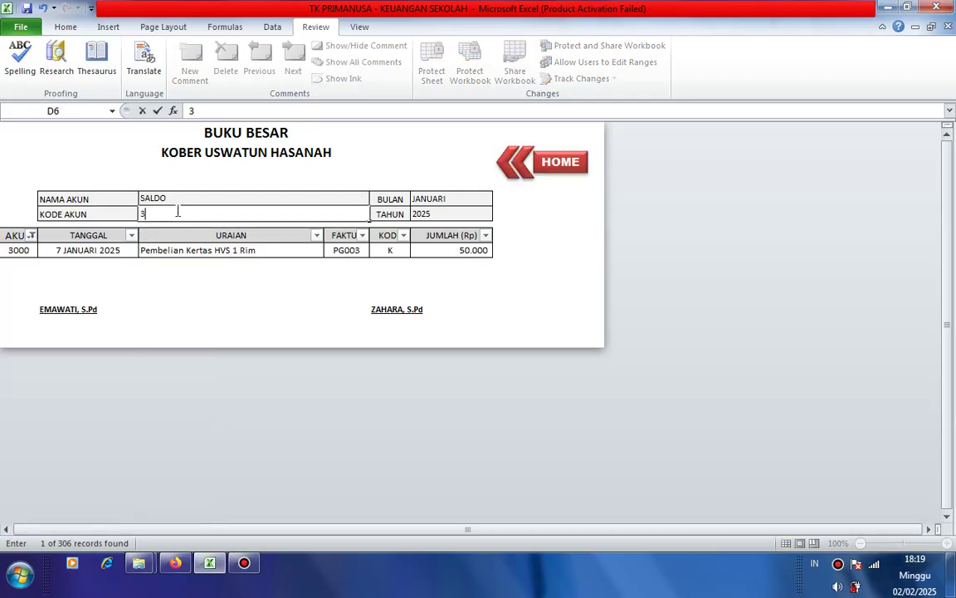
type("000")
key("Return")
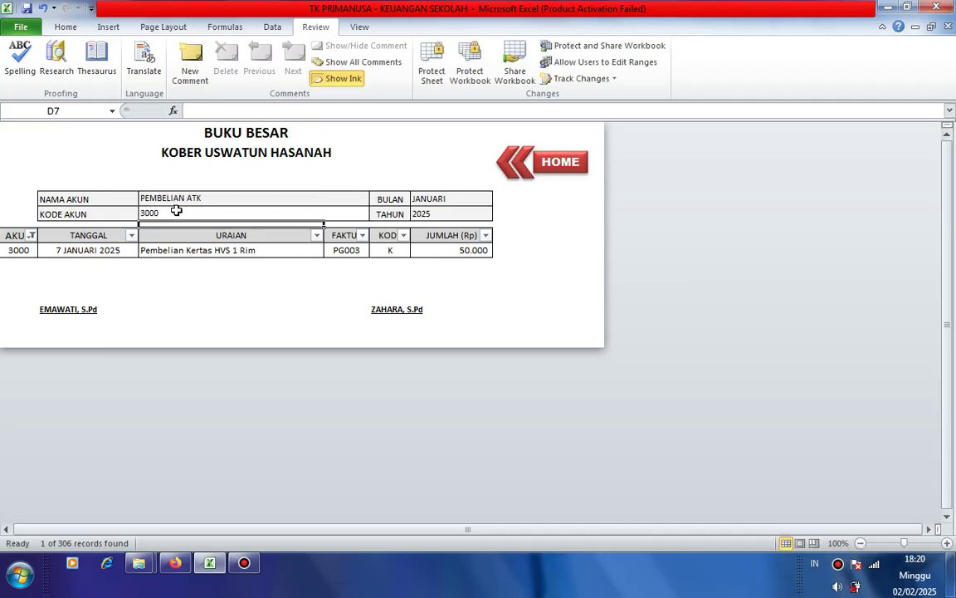
left_click(122, 264)
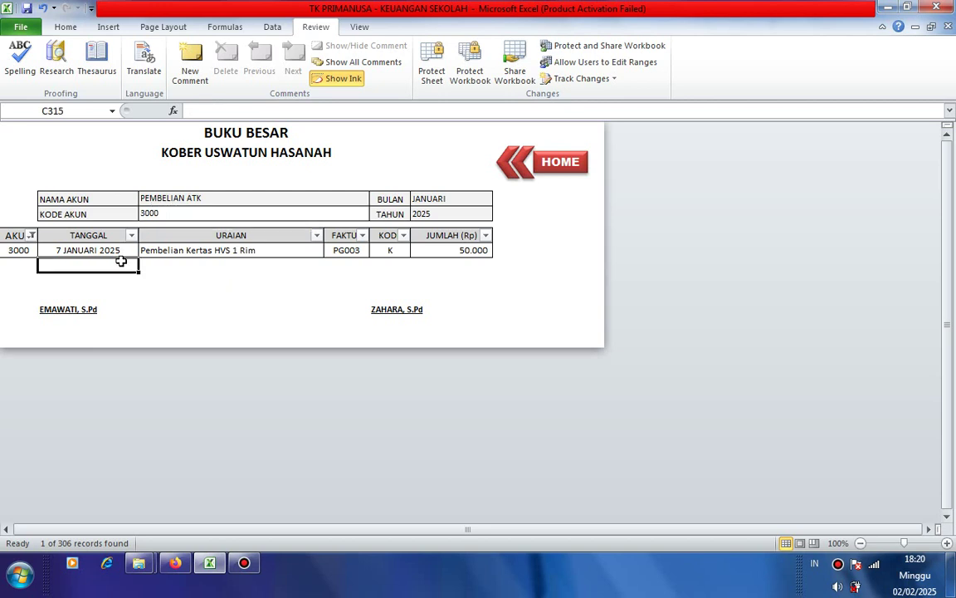
left_click(213, 267)
key("Tab")
key("Tab")
key("Tab")
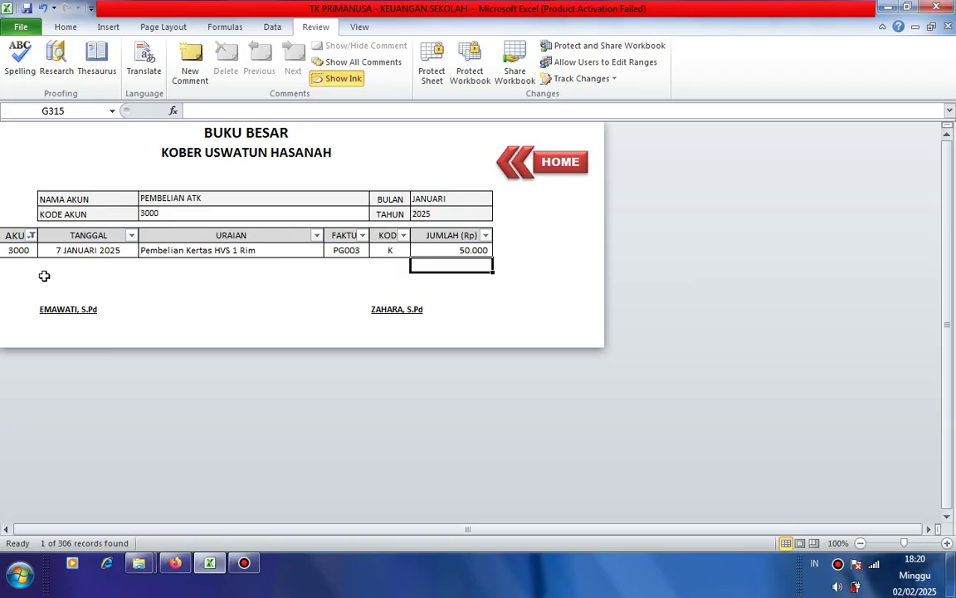
left_click(12, 265)
left_click(221, 265)
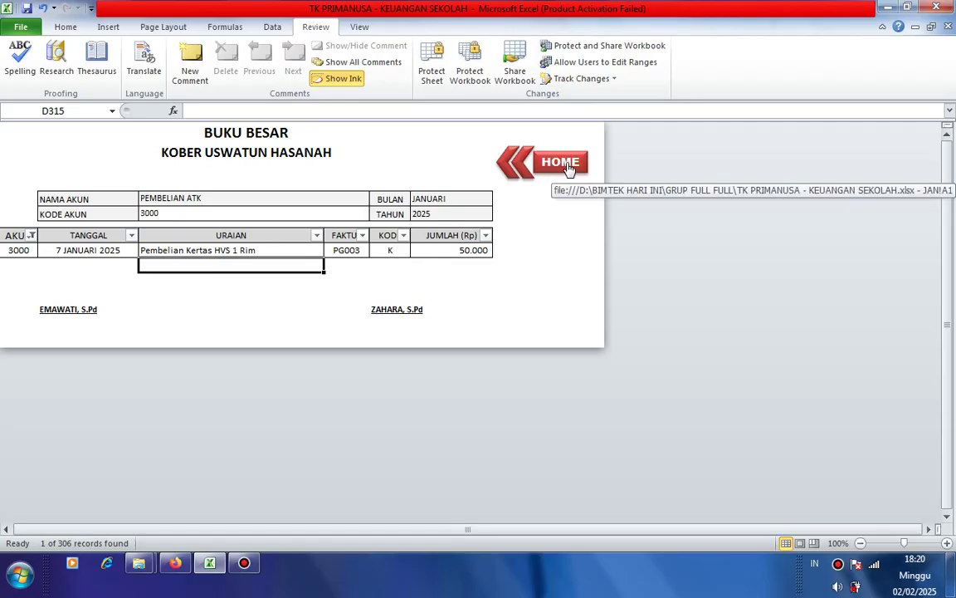
- Go to the HOME dashboard and open the January 2025 NERACA sheet
left_click(568, 163)
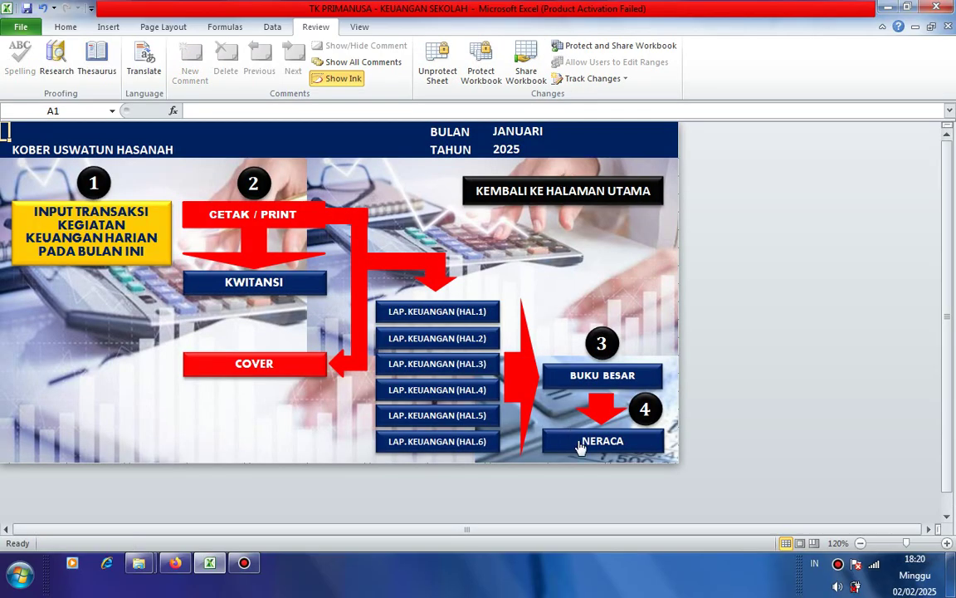
left_click(581, 447)
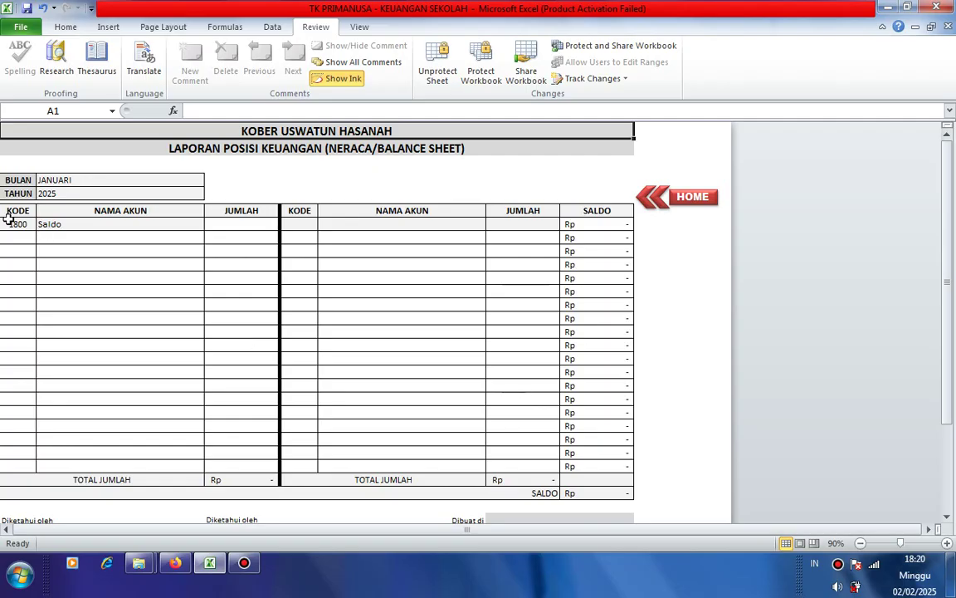
- Enter 5.000.000 as the amount beside the 1800 Saldo row
left_click(242, 224)
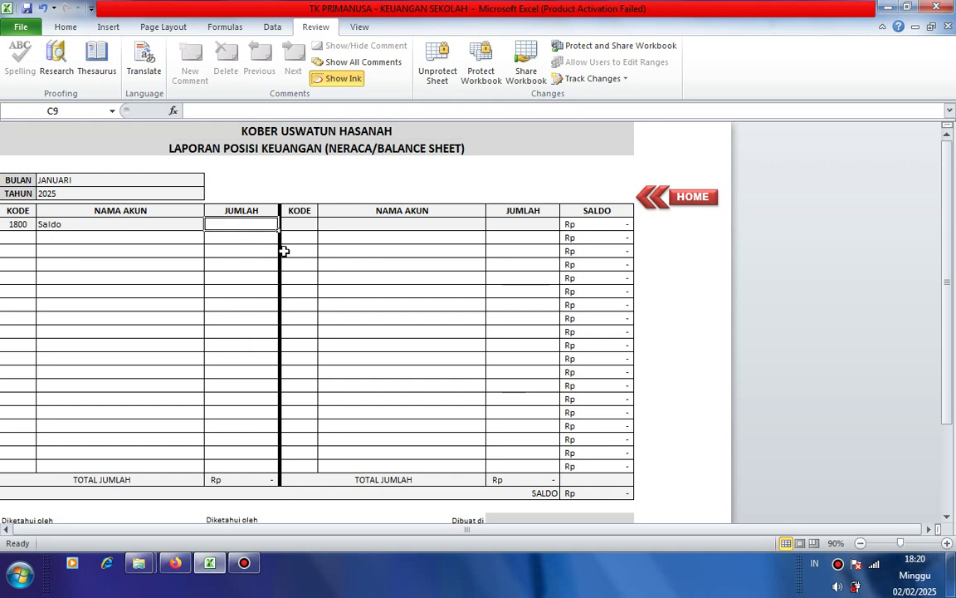
type("5.")
type("0")
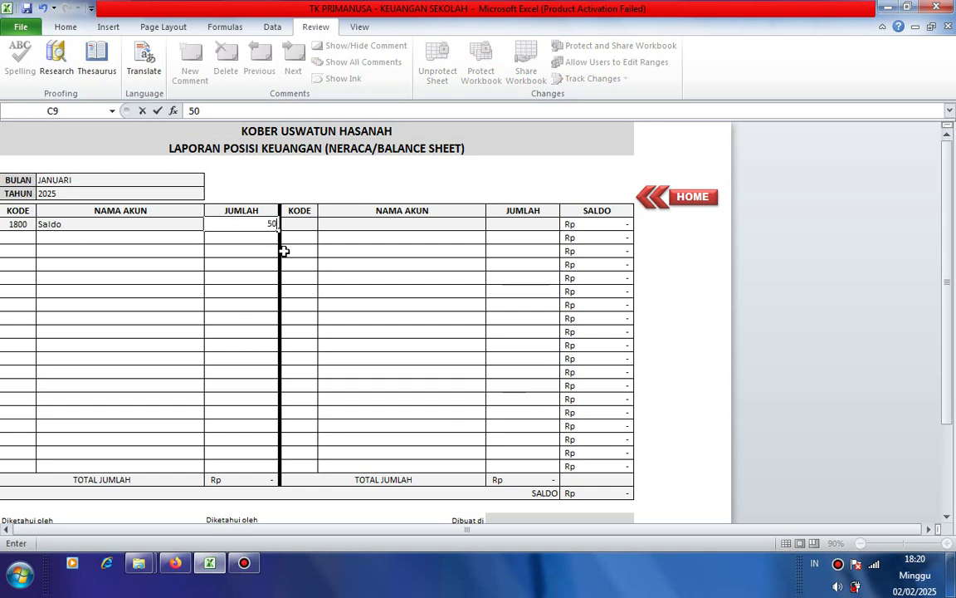
type("00.")
type("00")
type("0000")
key("Return")
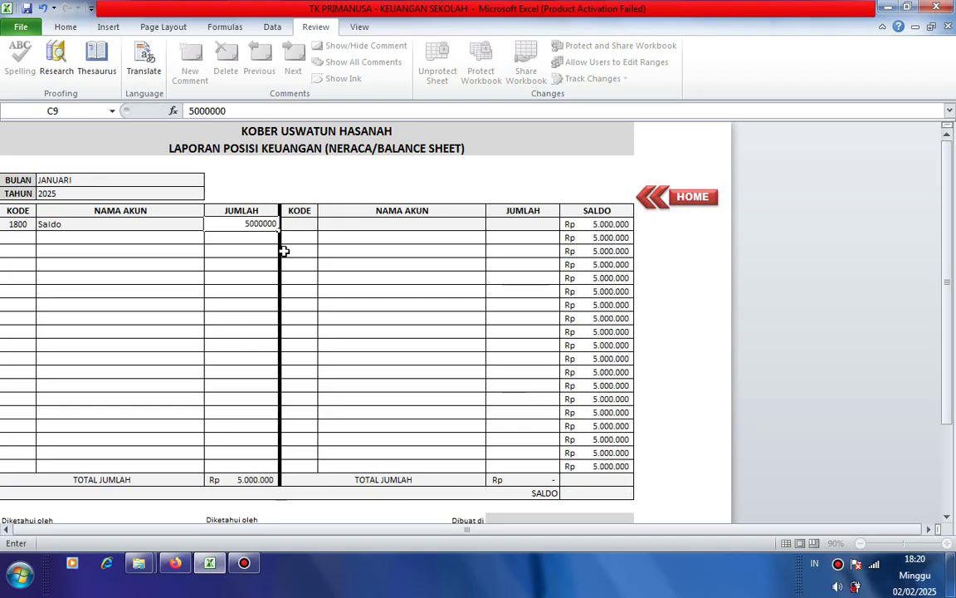
- Try editing the protected Saldo name cell, dismiss the read-only warning, and recheck the amount
left_click(19, 224)
left_click(114, 223)
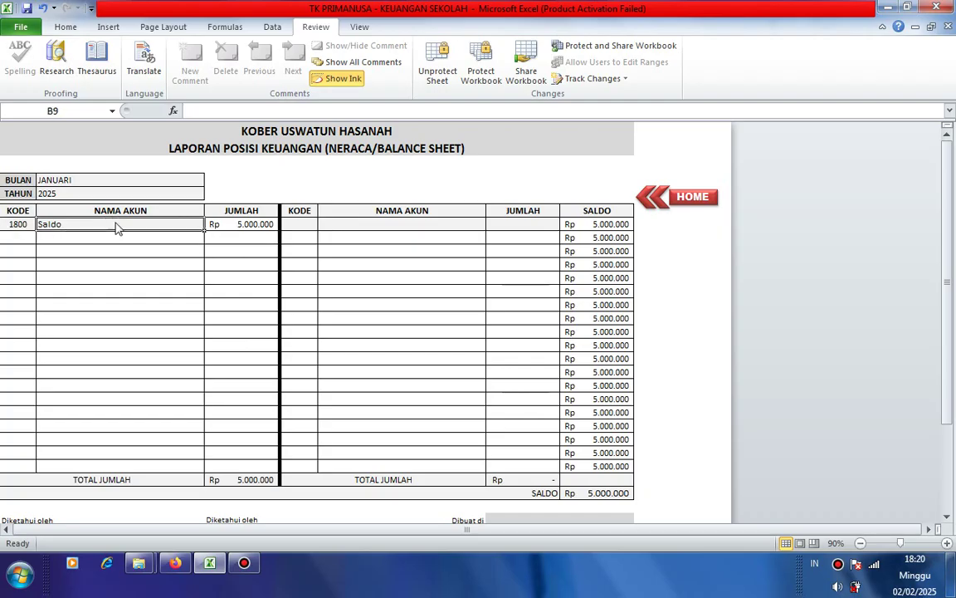
double_click(114, 223)
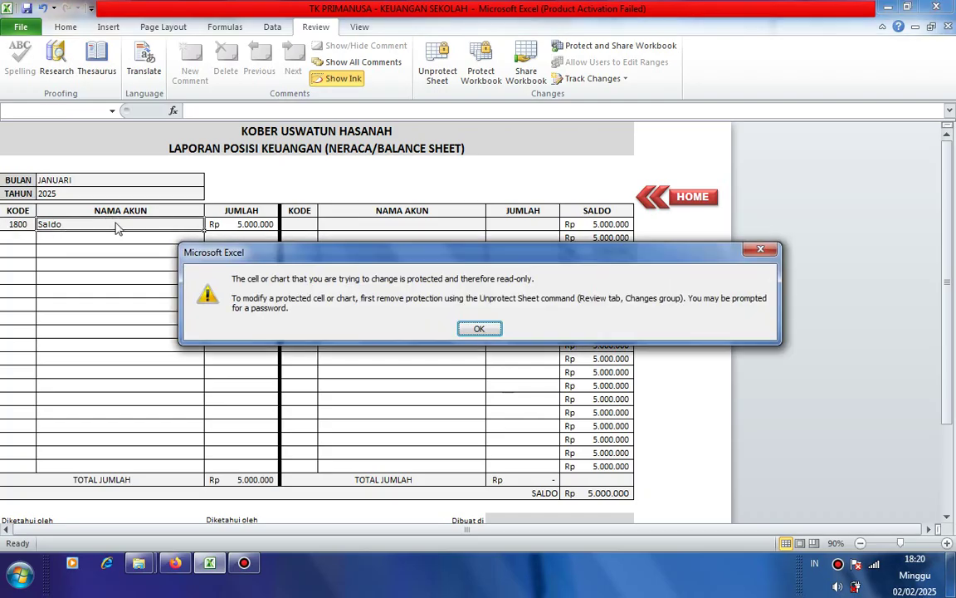
left_click(480, 329)
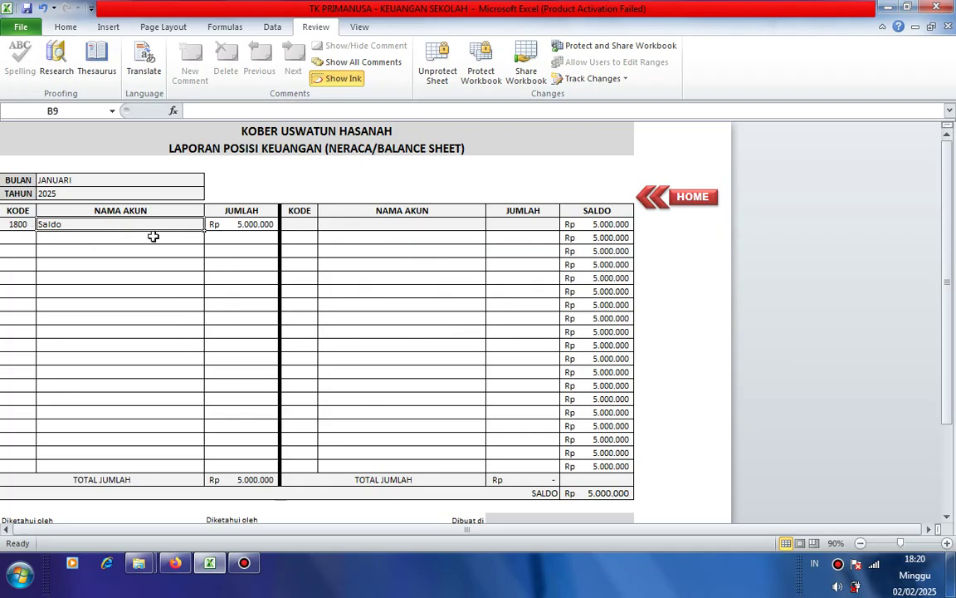
left_click(237, 224)
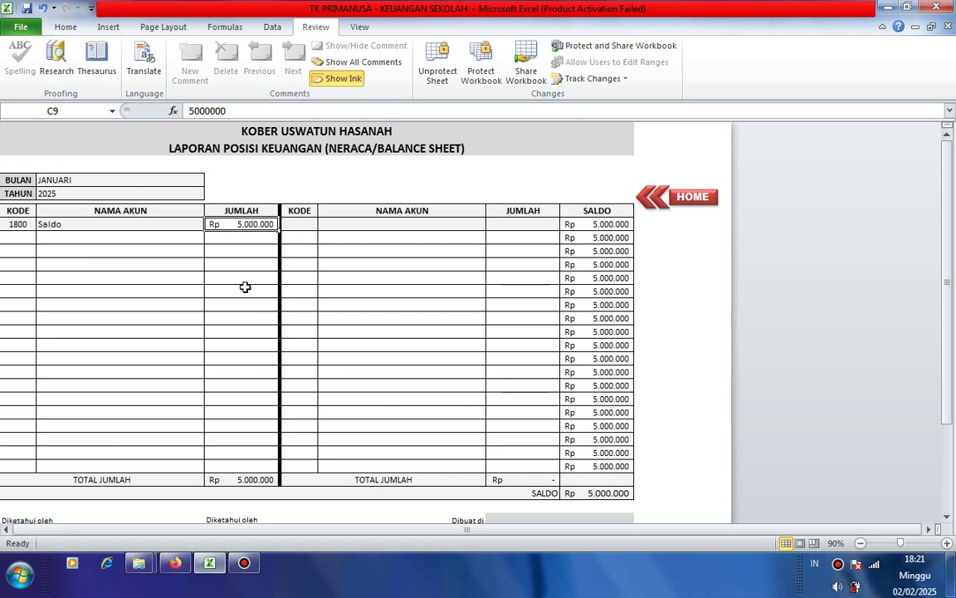
left_click(16, 238)
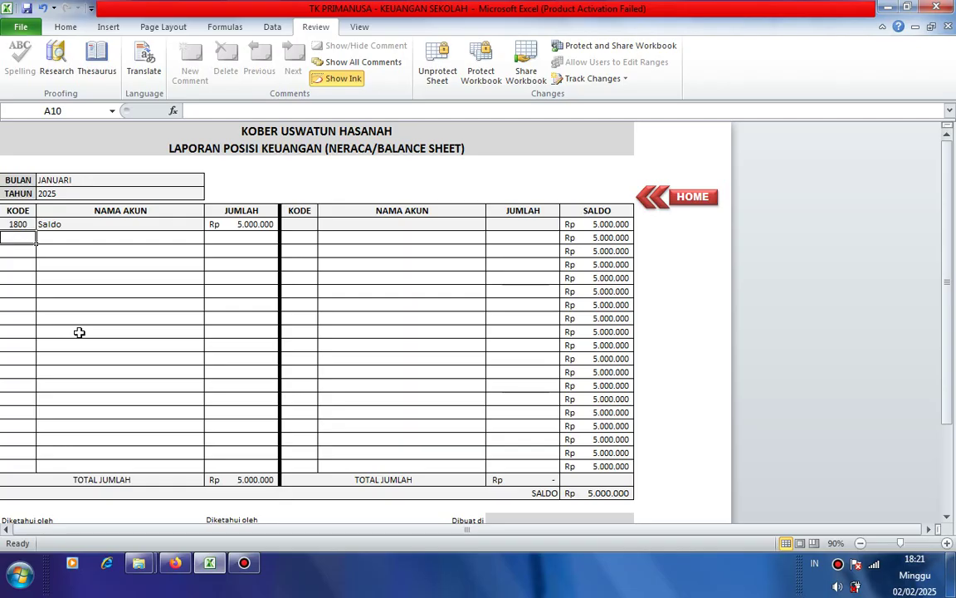
- Add code 1100 Penerimaan SPP with a 400.000 amount on the receipt side
type("11")
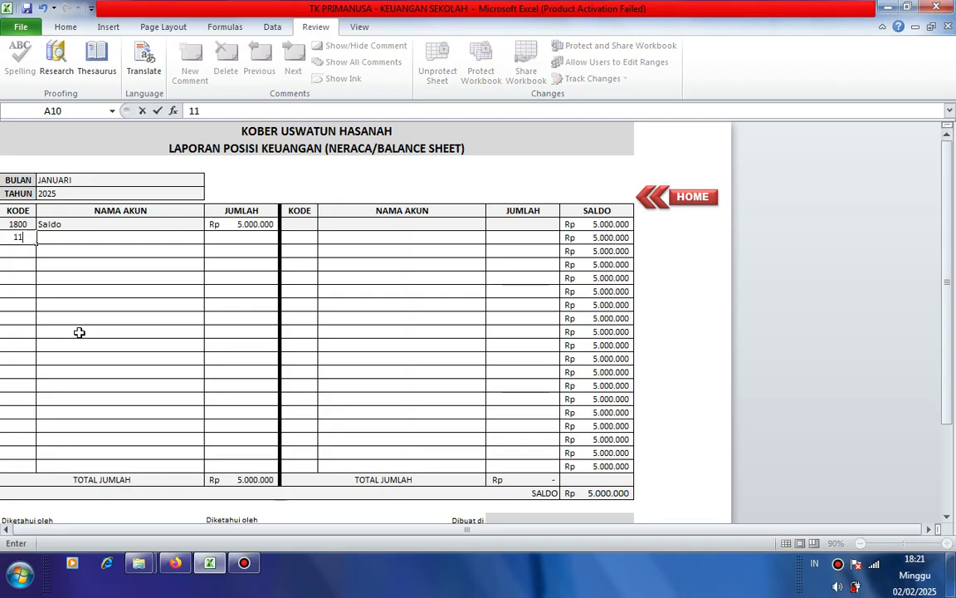
type("00")
key("Return")
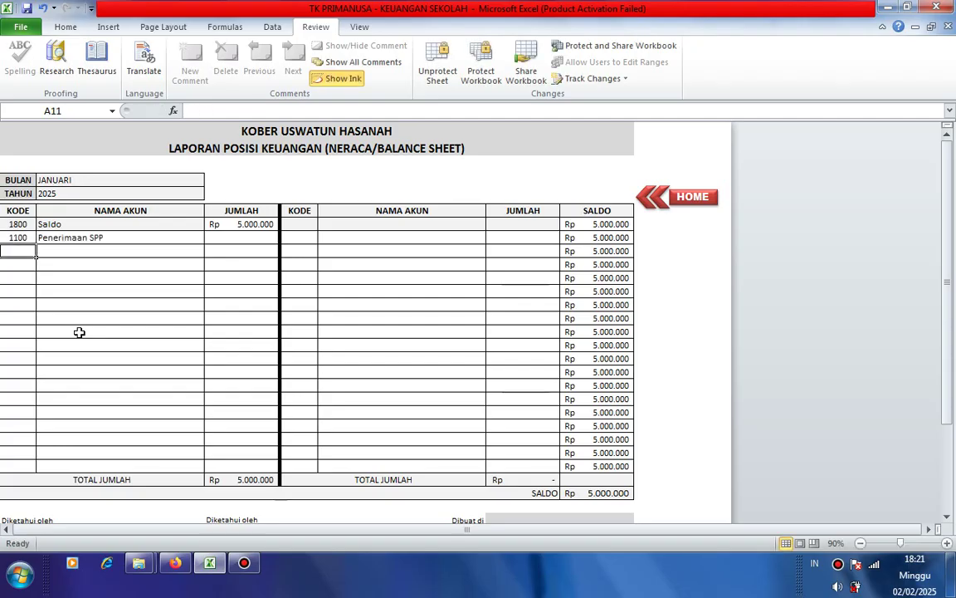
left_click(237, 237)
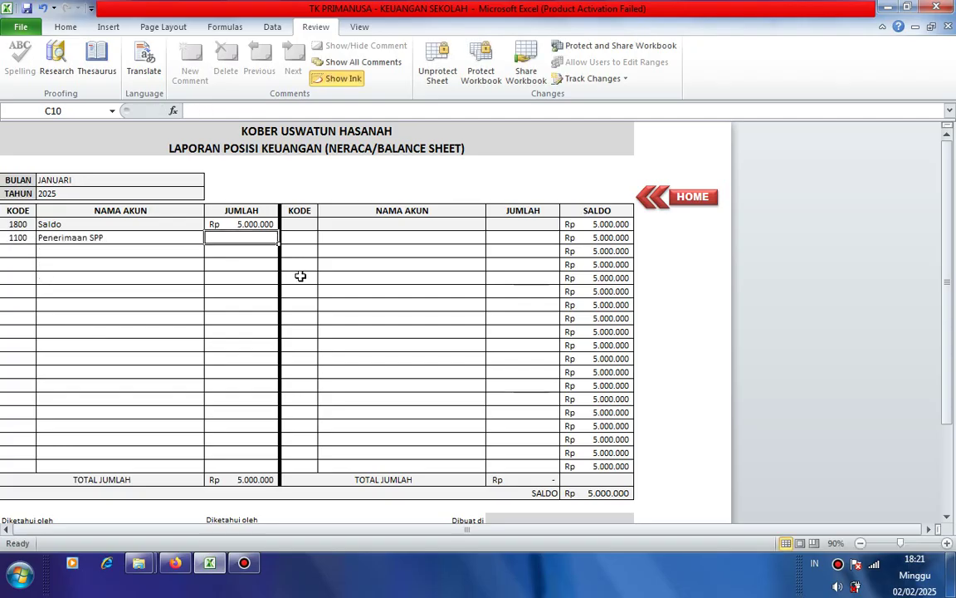
type("4")
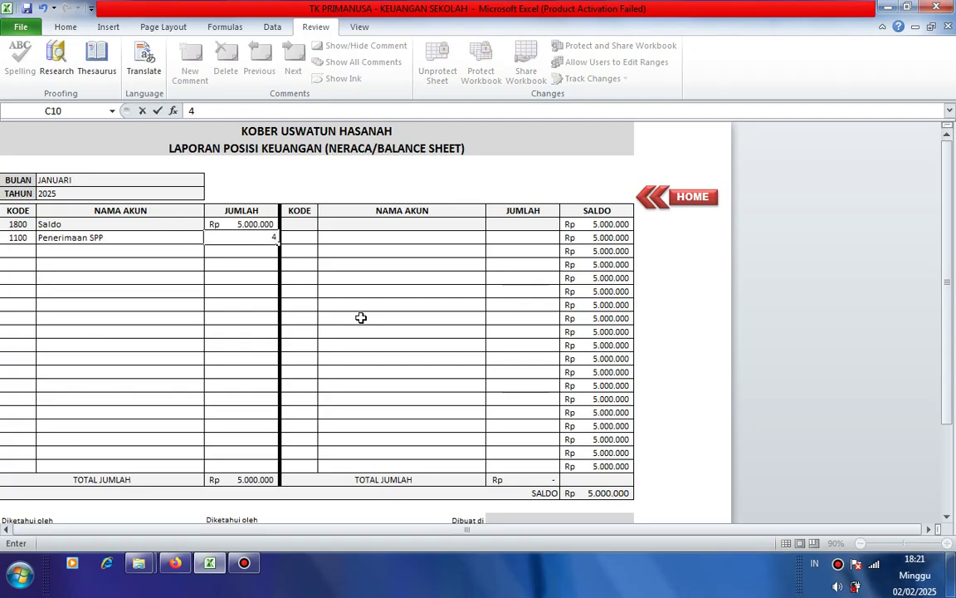
type("00000")
key("Return")
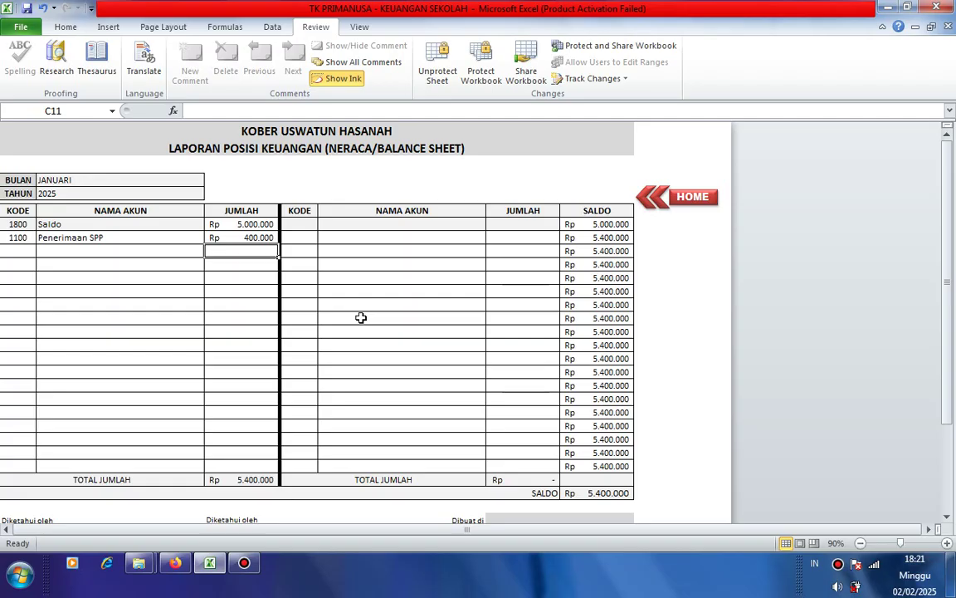
- Add code 3000 Pembelian ATK with a 50.000 amount on the expense side
left_click(295, 237)
type("3000")
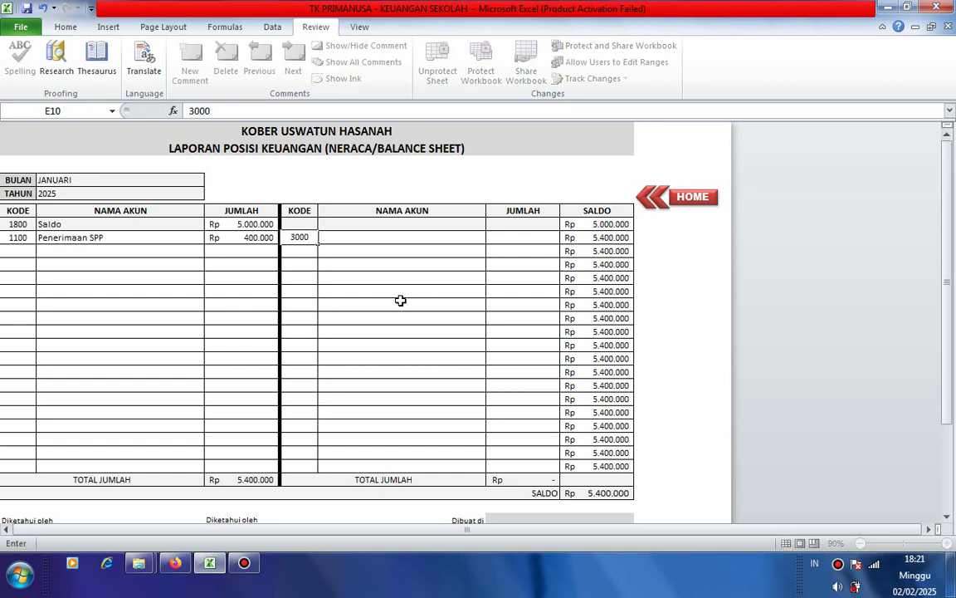
key("Return")
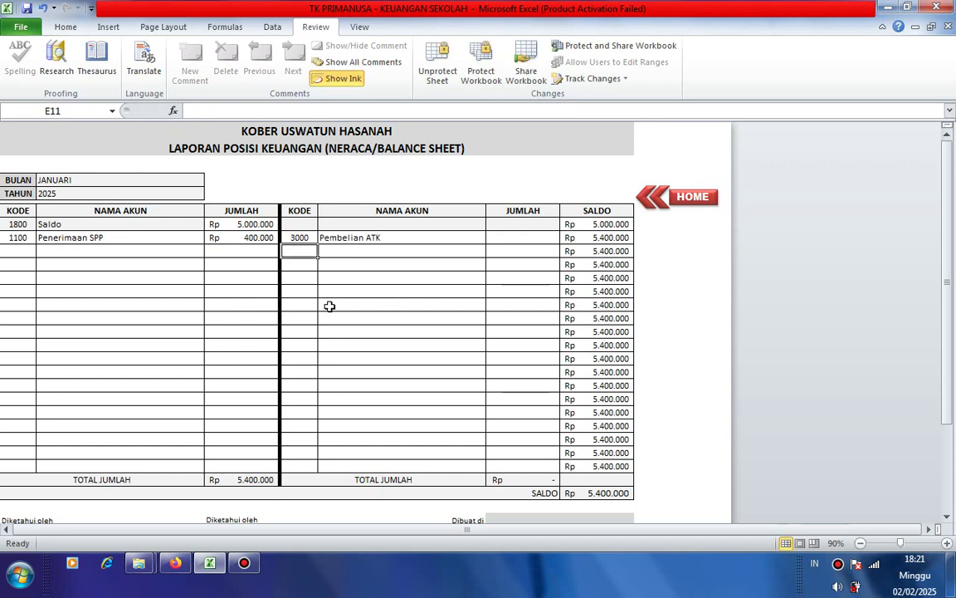
left_click(336, 237)
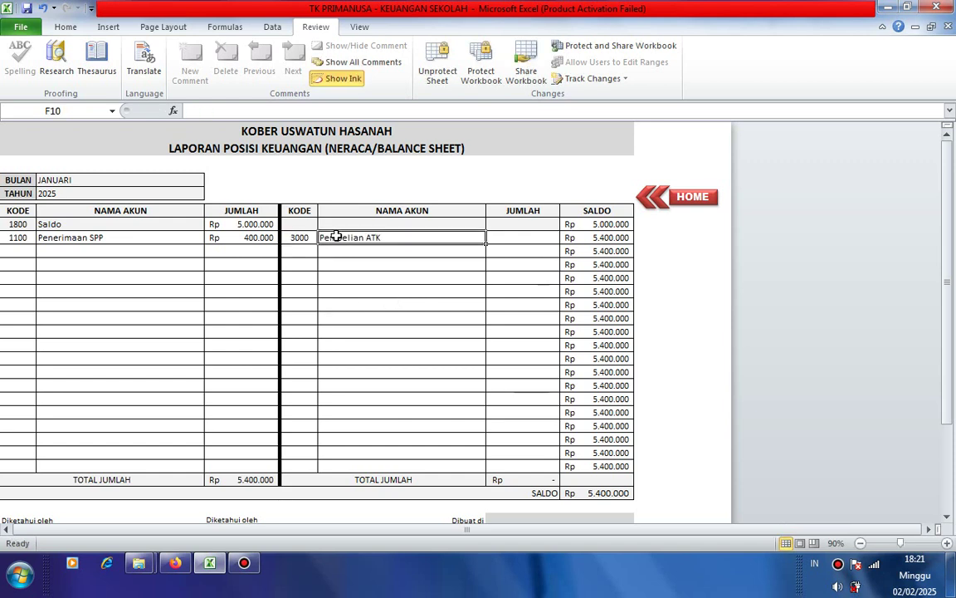
left_click(505, 237)
type("50")
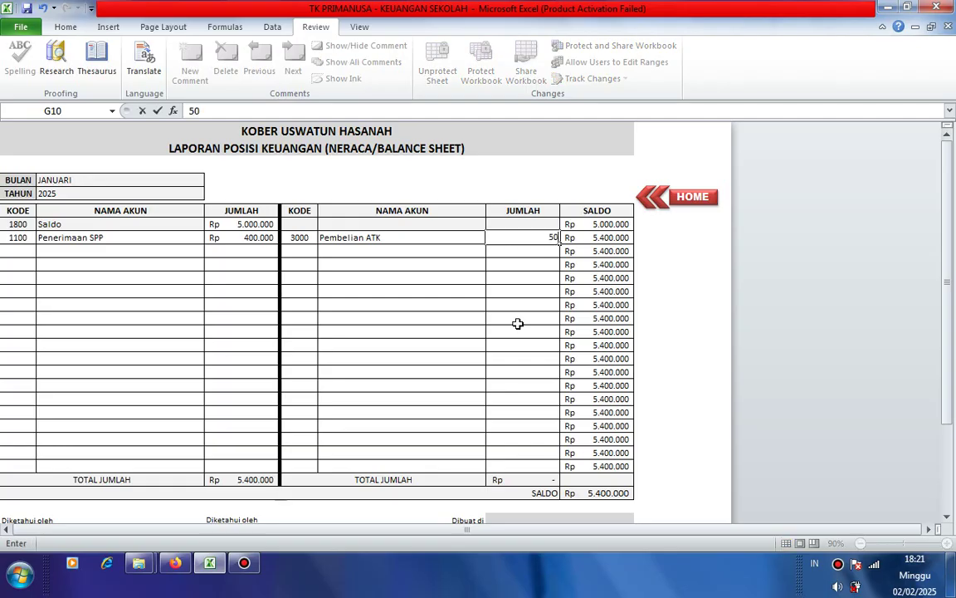
type("000")
key("Return")
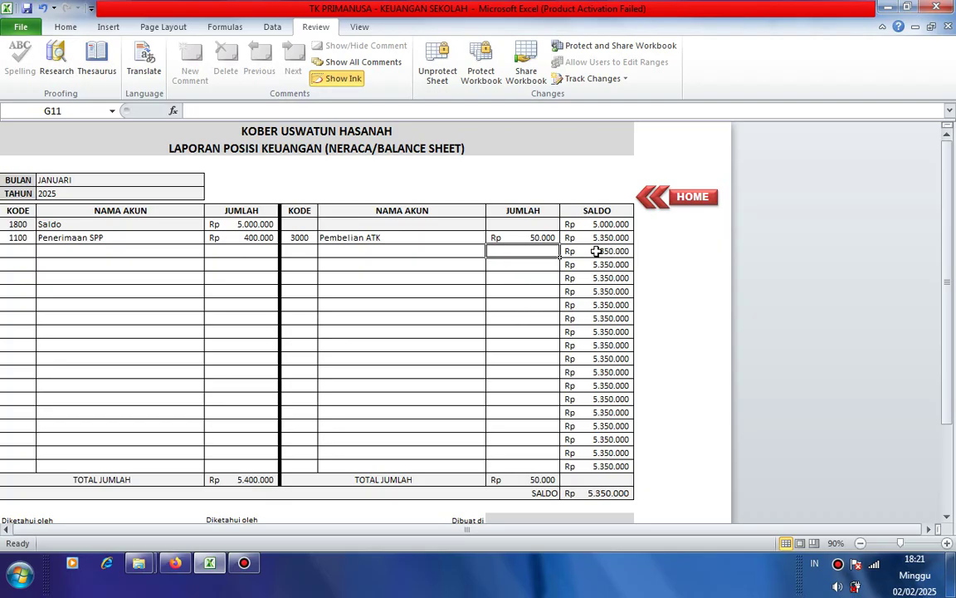
- Delete the repeated 5.350.000 SALDO values below the ATK row and go back HOME
left_click_drag(597, 251, 586, 455)
key("Delete")
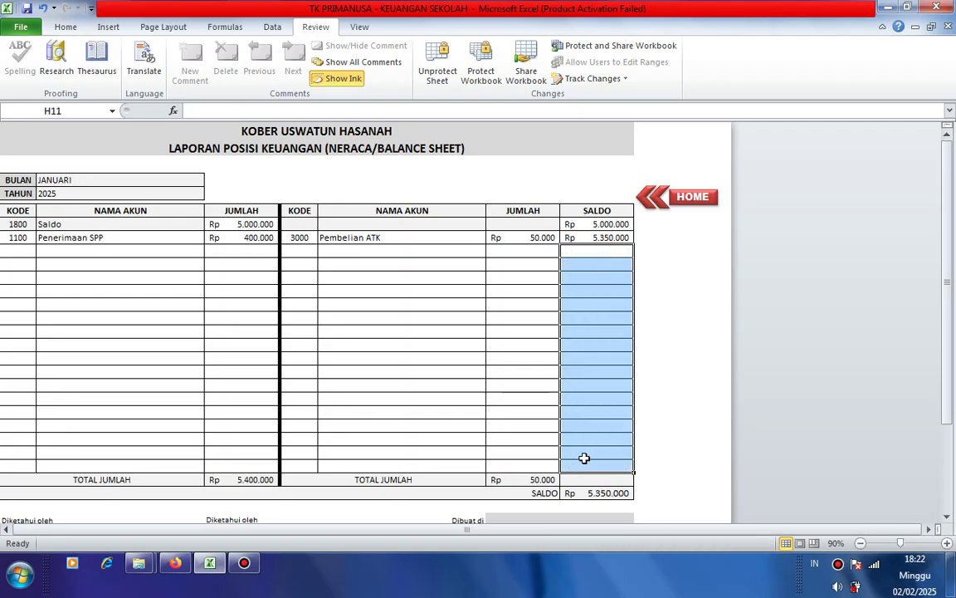
left_click(479, 408)
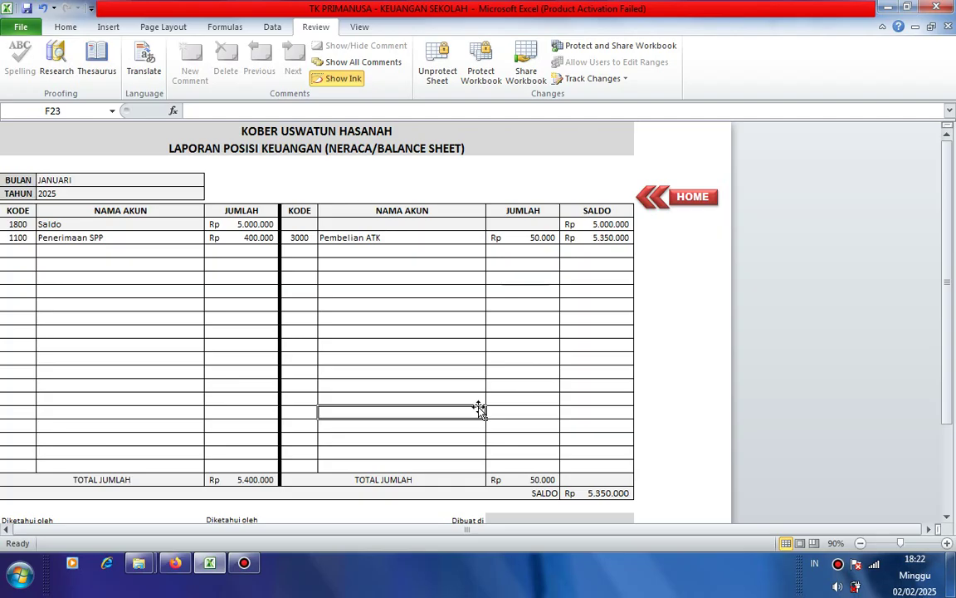
left_click(695, 197)
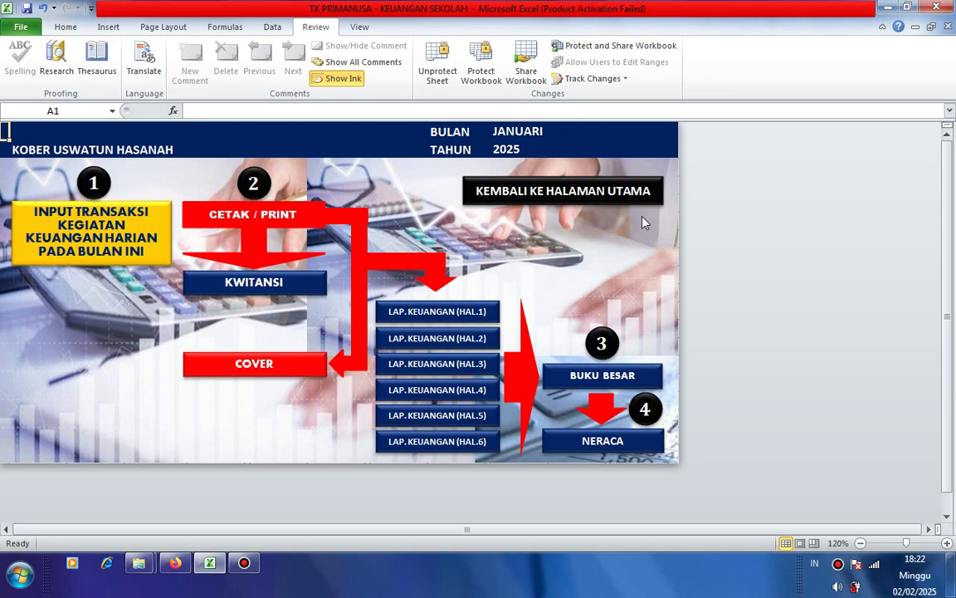
- Go via the COVER sheet and HOME dashboard to the main menu listing JANUARI–DESEMBER
left_click(247, 370)
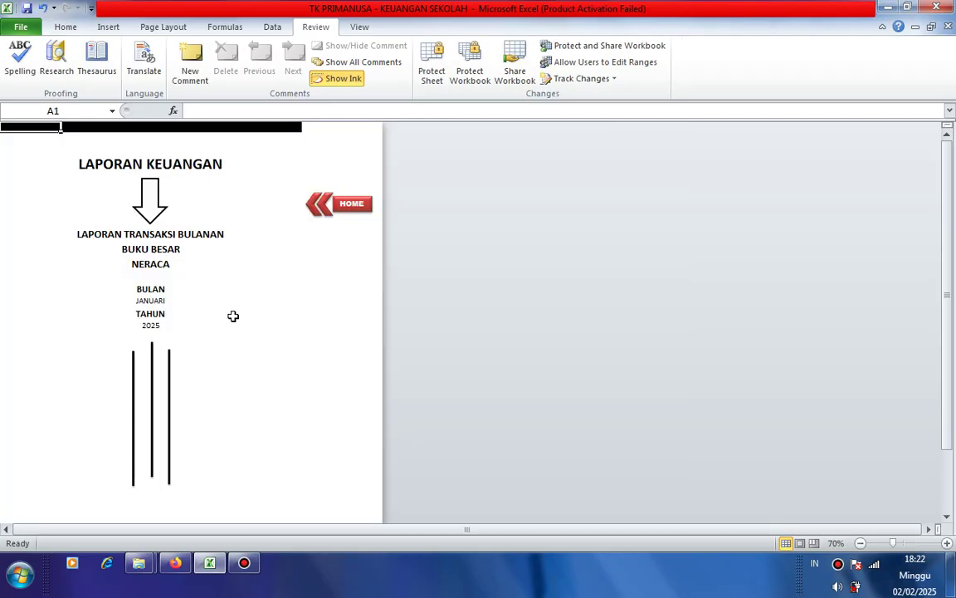
scroll(233, 315, "down", 7)
scroll(233, 315, "up", 7)
left_click(359, 209)
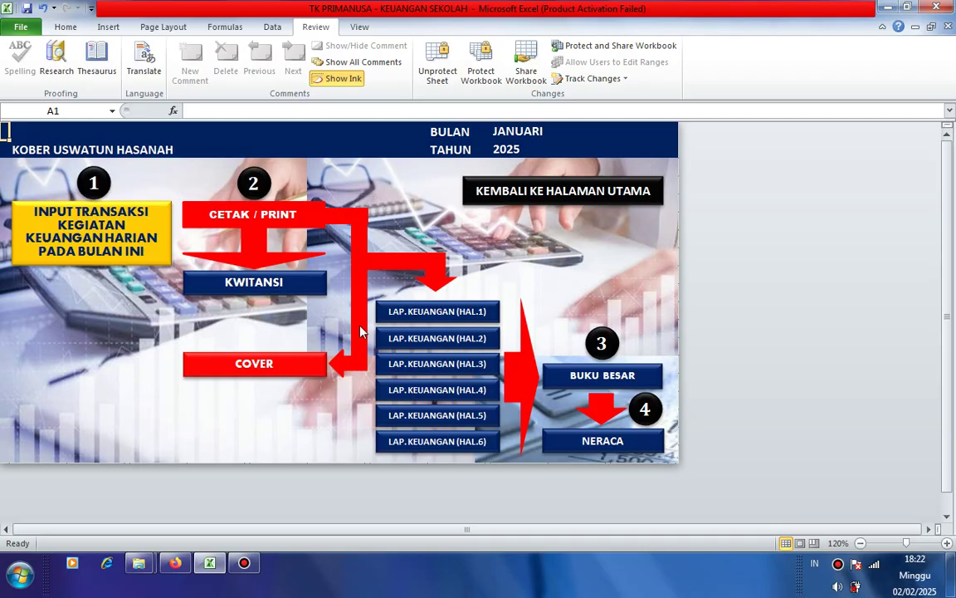
left_click(540, 193)
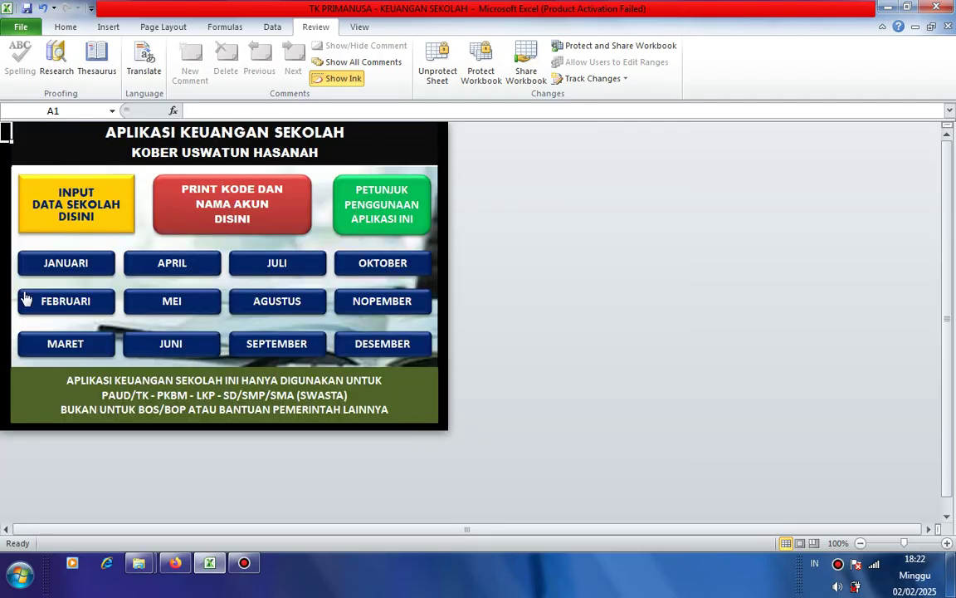